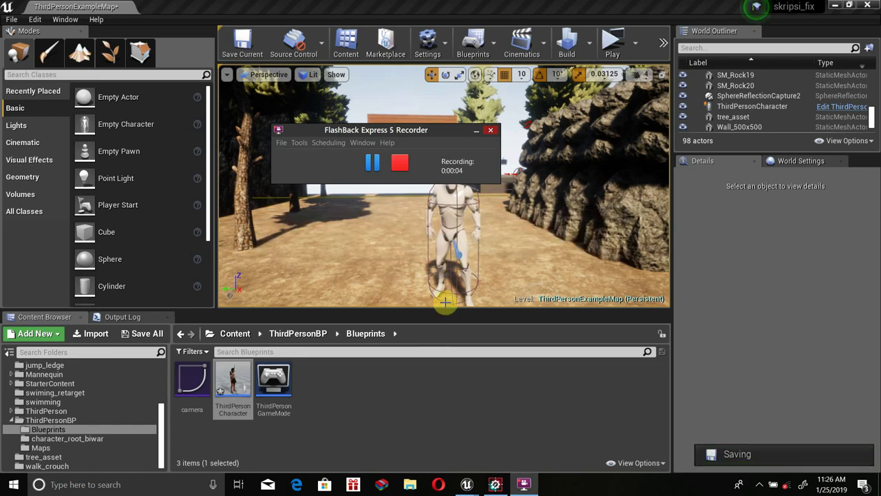
Step: Find the enemy in the level and force-delete the AI_enemy and AI_enemy_controller blueprints
click(451, 252)
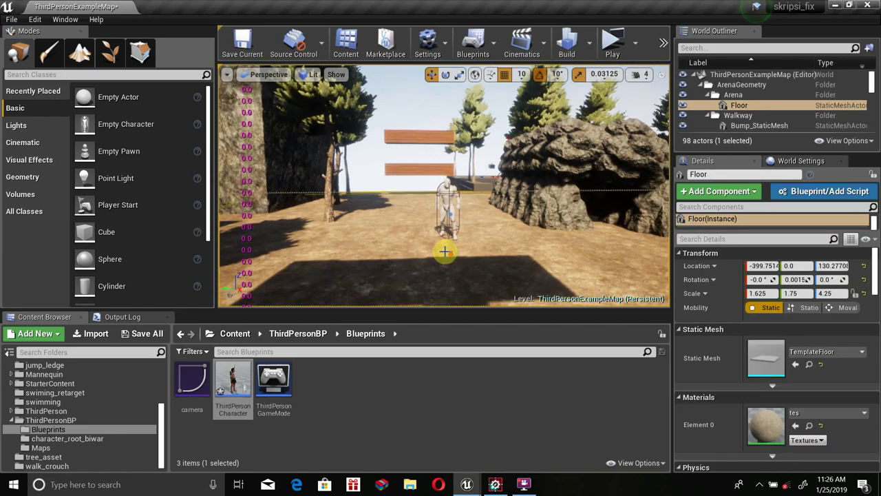
drag(449, 252, 445, 252)
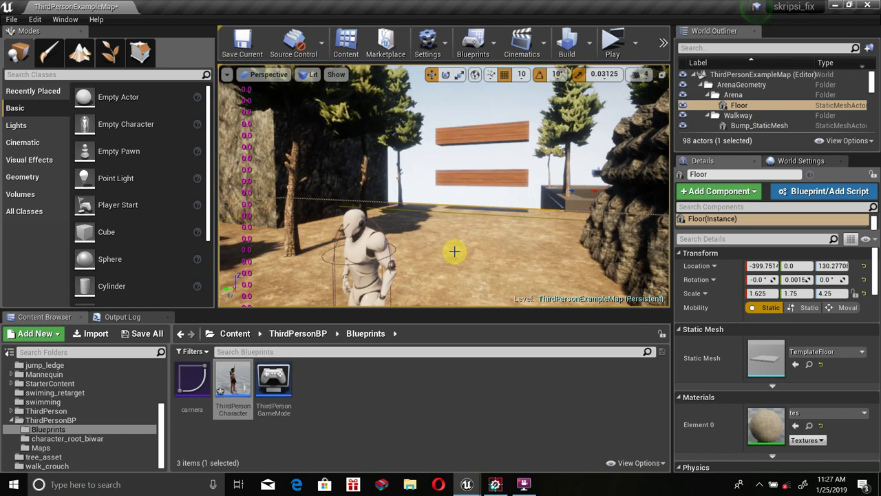
mouse_move(455, 252)
mouse_down()
mouse_move(434, 251)
mouse_move(455, 251)
mouse_up()
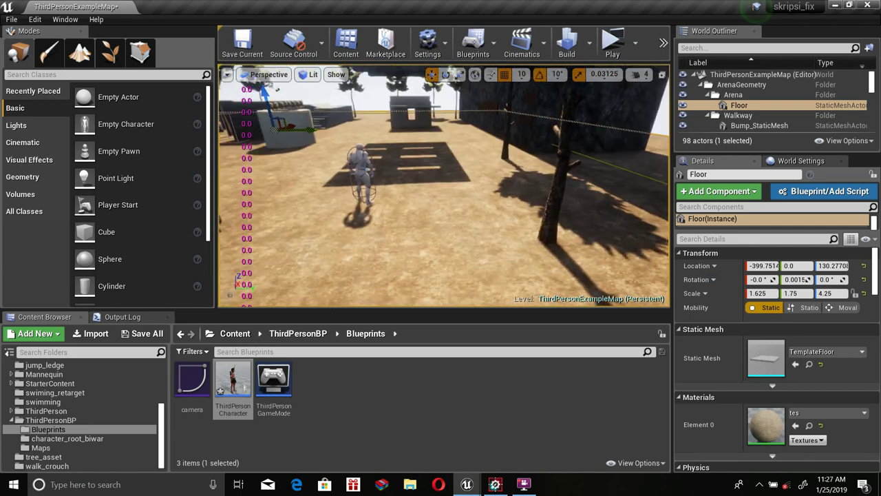
drag(427, 194, 427, 194)
right_click(310, 150)
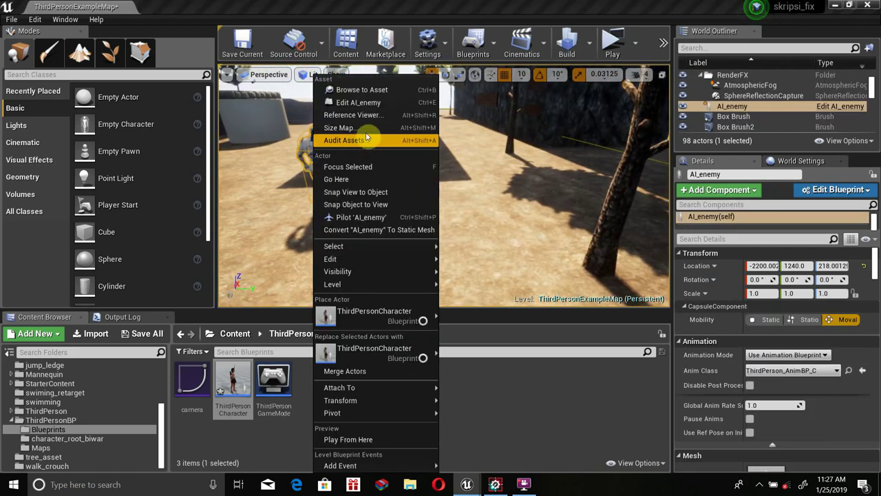
click(365, 90)
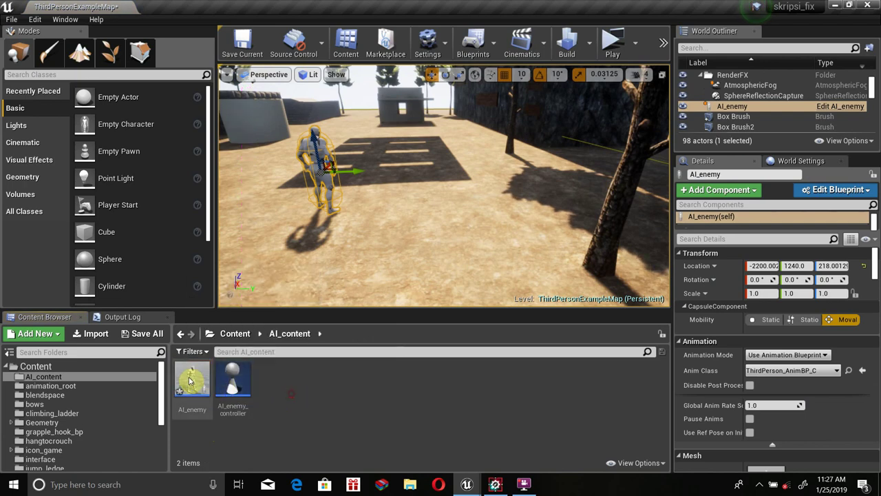
ctrl+click(235, 378)
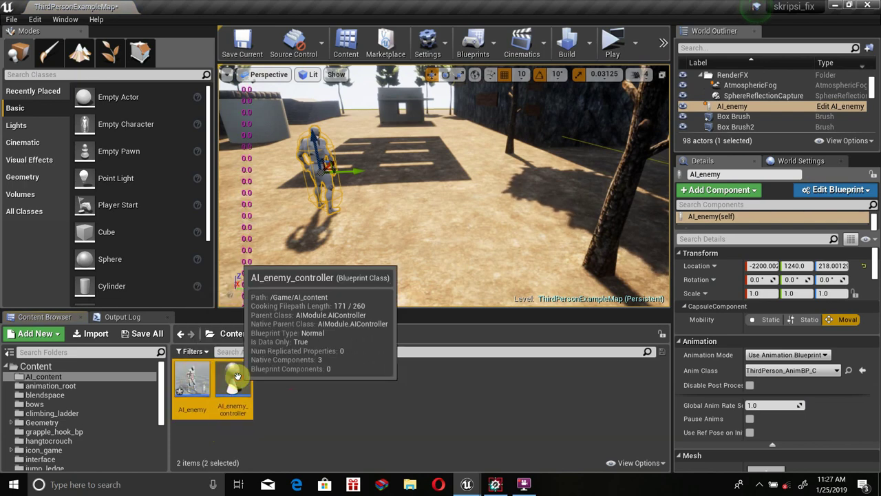
key(Delete)
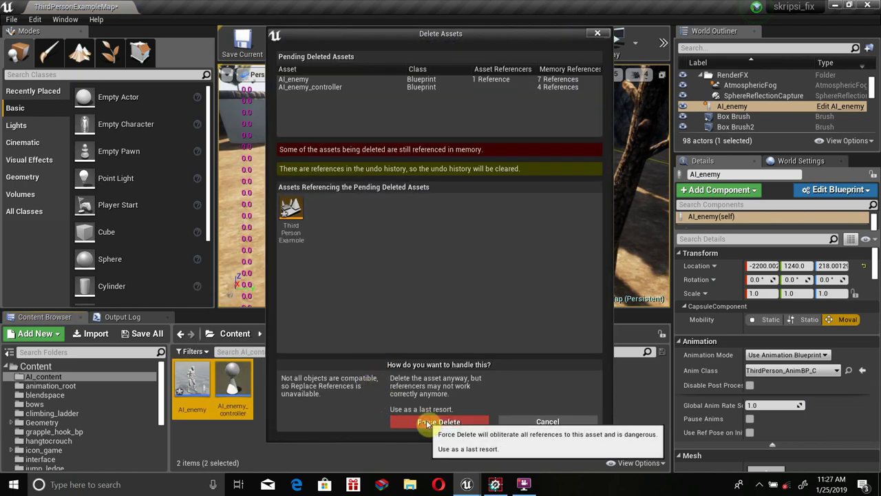
click(426, 422)
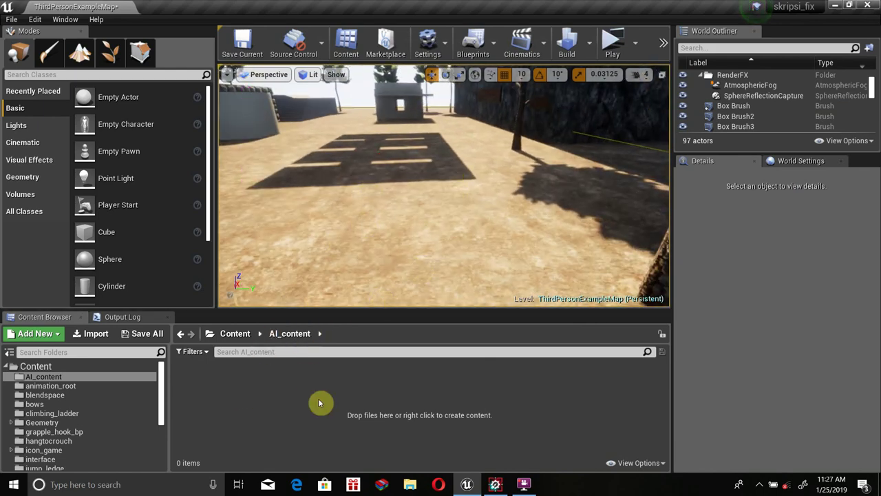
Step: Create a new blueprint class with Character as parent and name it AI_enemy
right_click(229, 393)
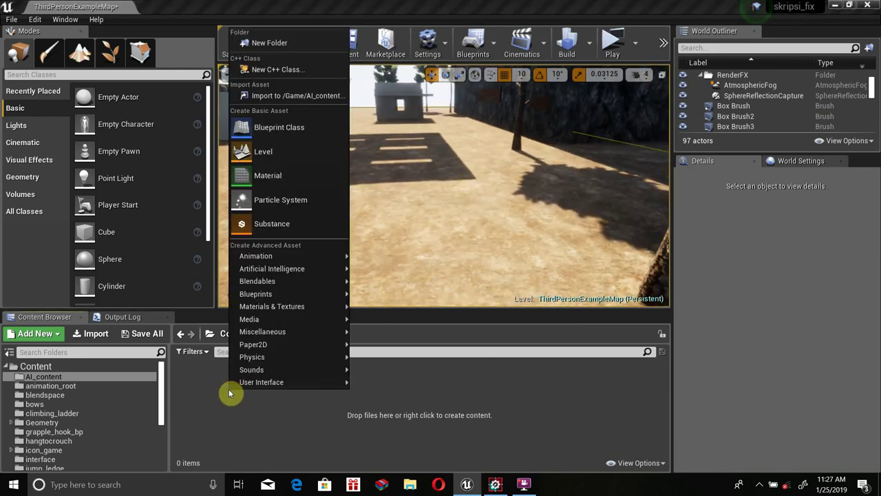
click(316, 125)
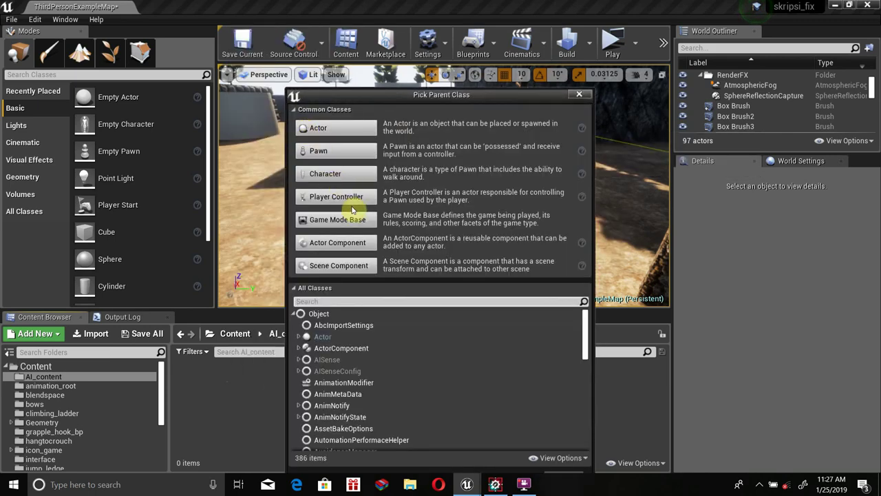
click(337, 175)
text(AI_enem)
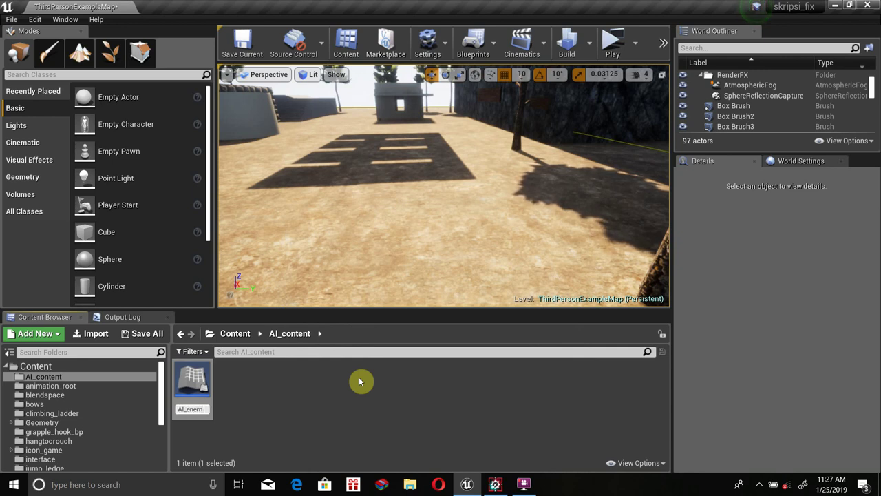
text(y)
key(Return)
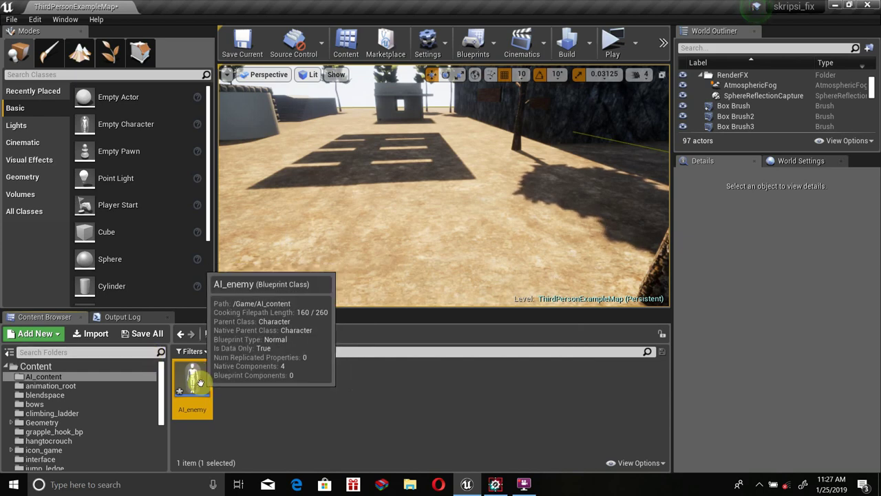
Step: In the maximized AI_enemy editor, give the Mesh SK_Mannequin and lower it to Z -80
double_click(202, 375)
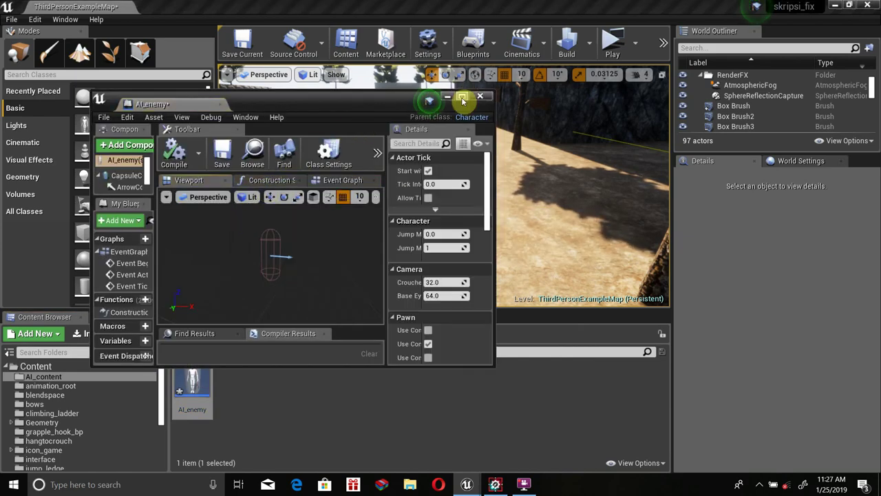
click(461, 96)
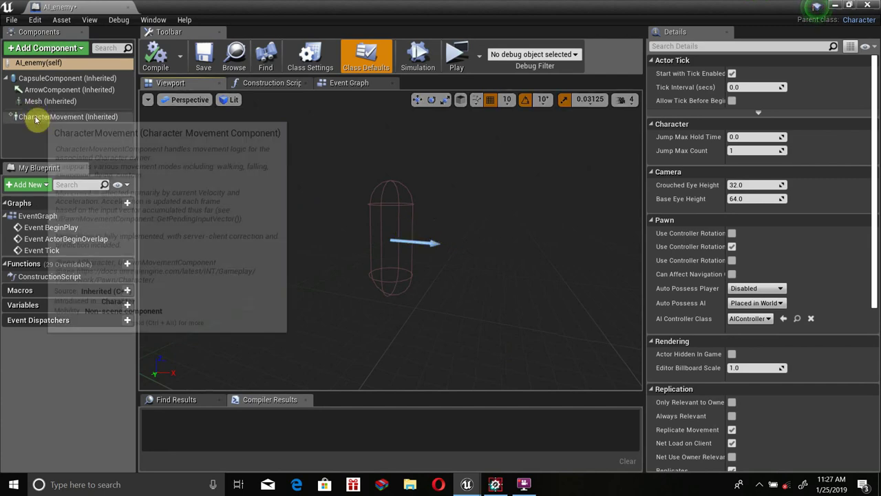
click(59, 102)
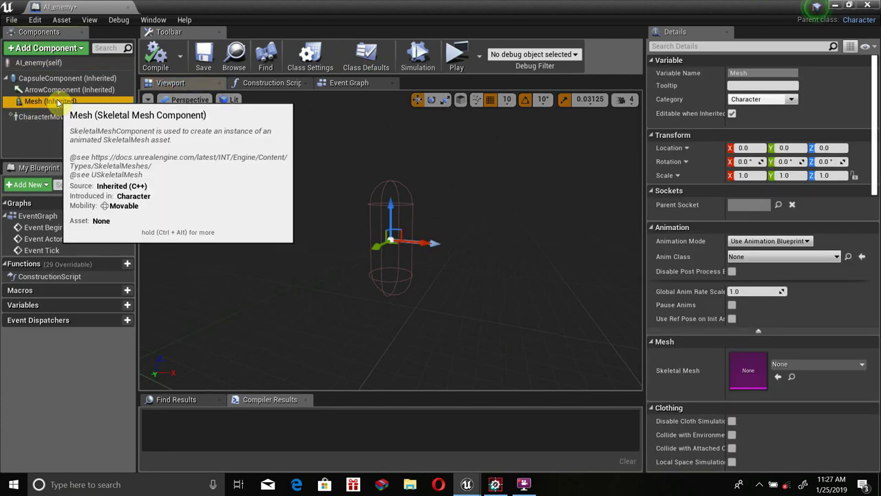
click(795, 369)
click(783, 221)
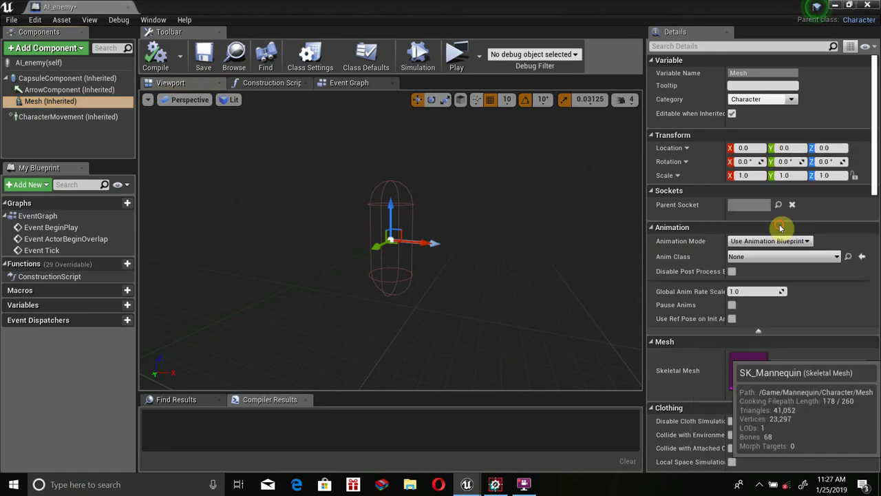
scroll(393, 211, up, 1)
drag(390, 205, 393, 281)
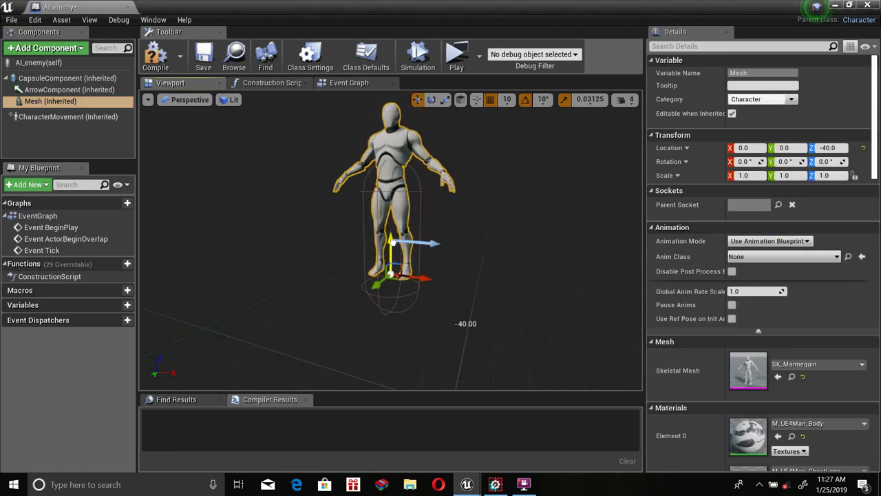
Step: Rotate the mannequin mesh to -90 degrees around Z
click(431, 100)
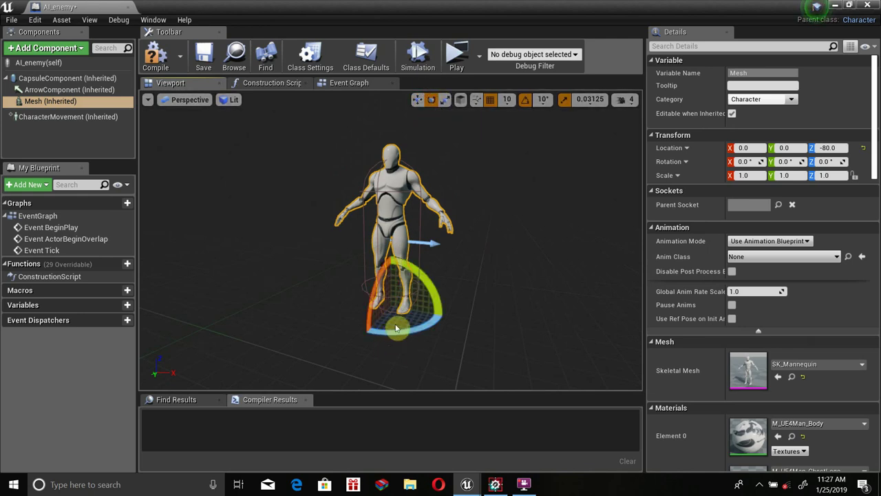
scroll(394, 329, up, 2)
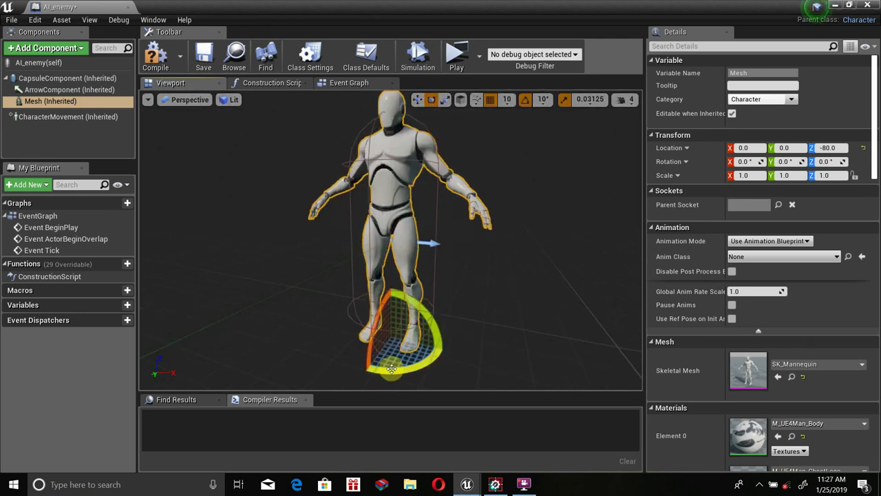
drag(391, 368, 389, 311)
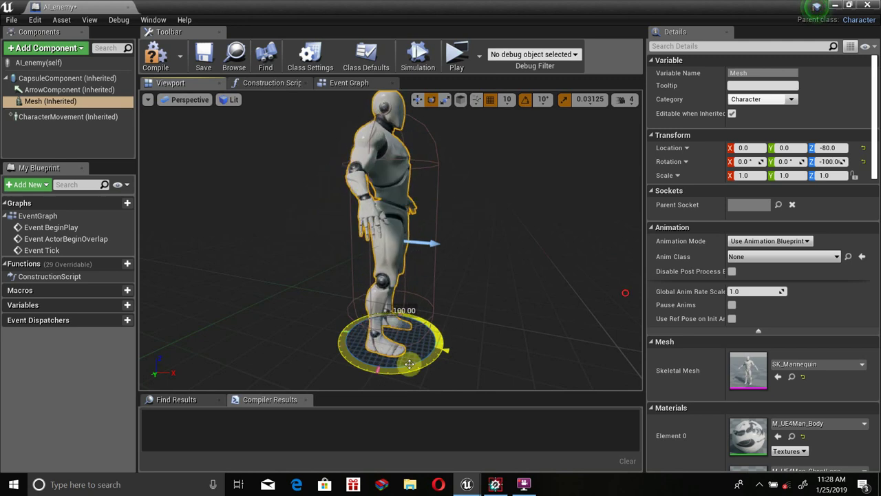
scroll(405, 361, down, 3)
scroll(399, 360, up, 2)
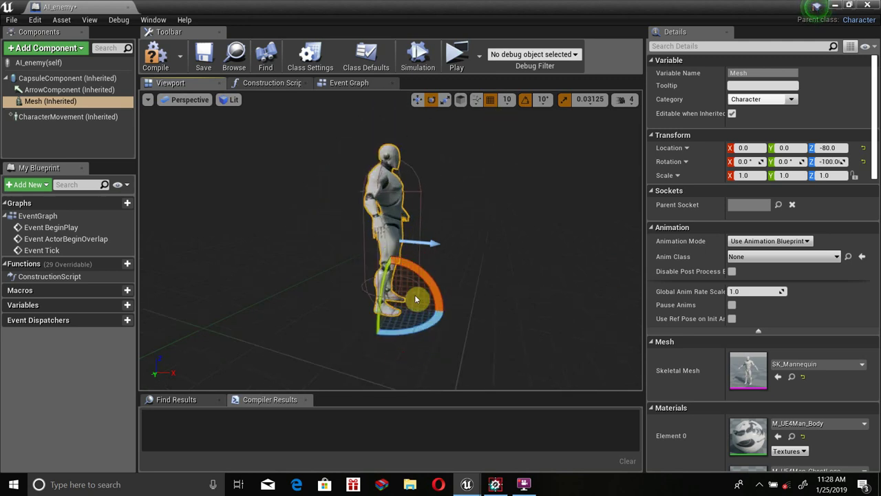
drag(414, 329, 426, 329)
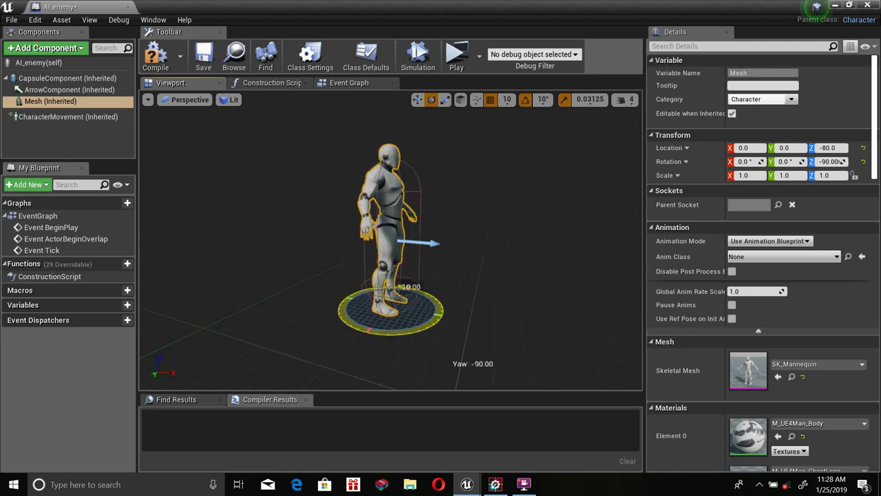
Step: Scale the mannequin down to 0.90625 and compile the blueprint
click(444, 100)
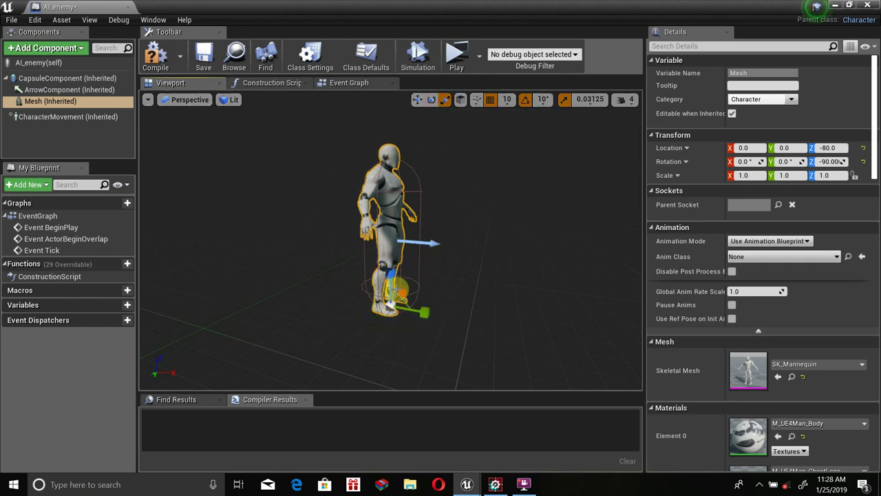
scroll(397, 290, up, 2)
drag(393, 336, 385, 344)
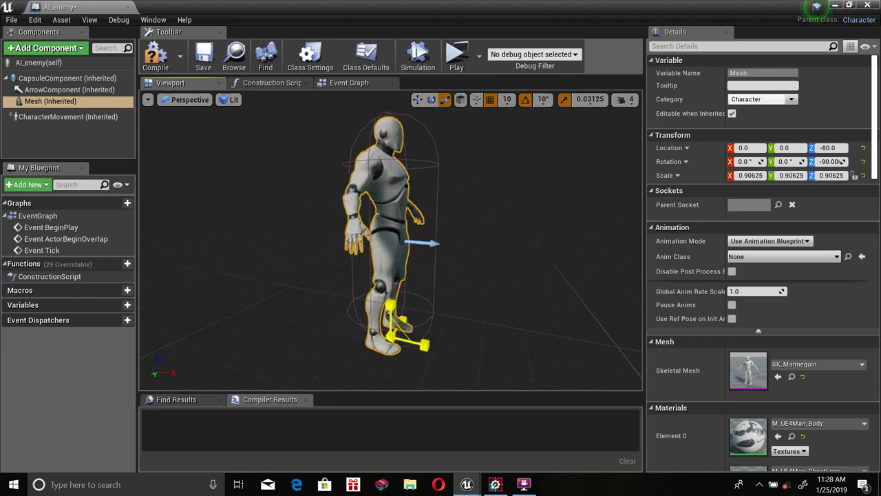
click(155, 54)
click(83, 101)
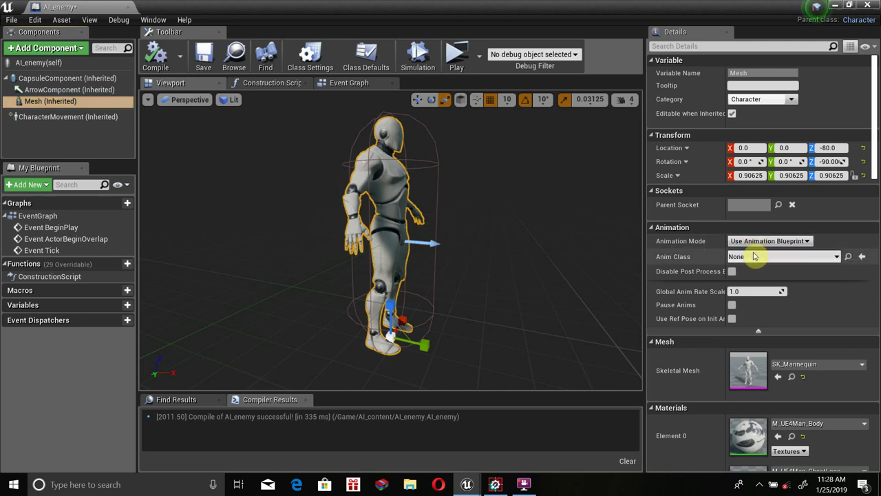
Step: Set the mesh's Anim Class to ThirdPerson_AnimBP_C and recompile AI_enemy
click(753, 256)
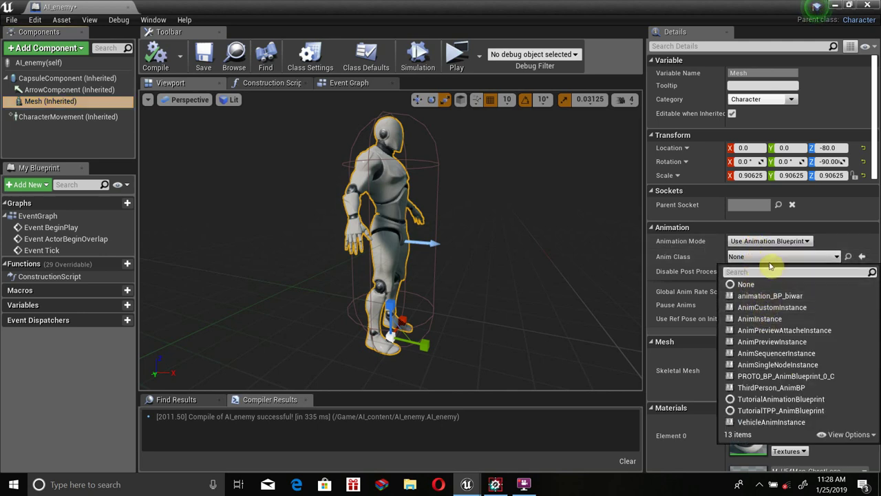
text(nai)
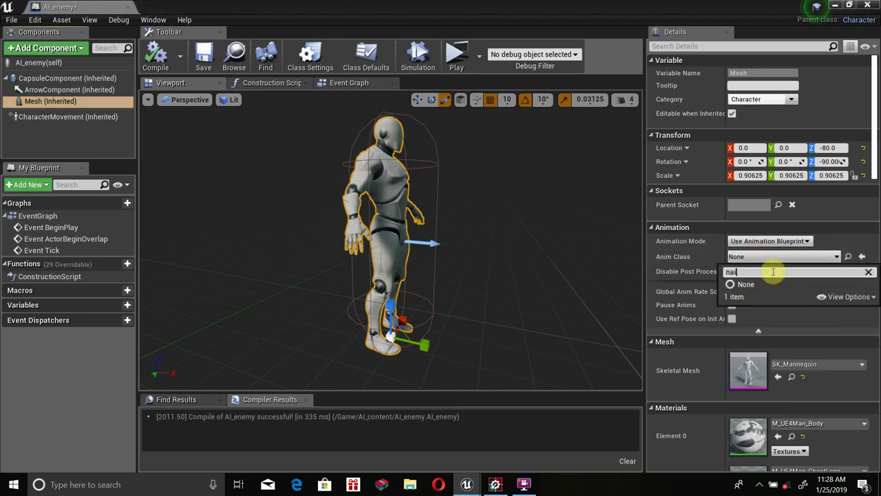
key(BackSpace)
key(BackSpace)
text(anim)
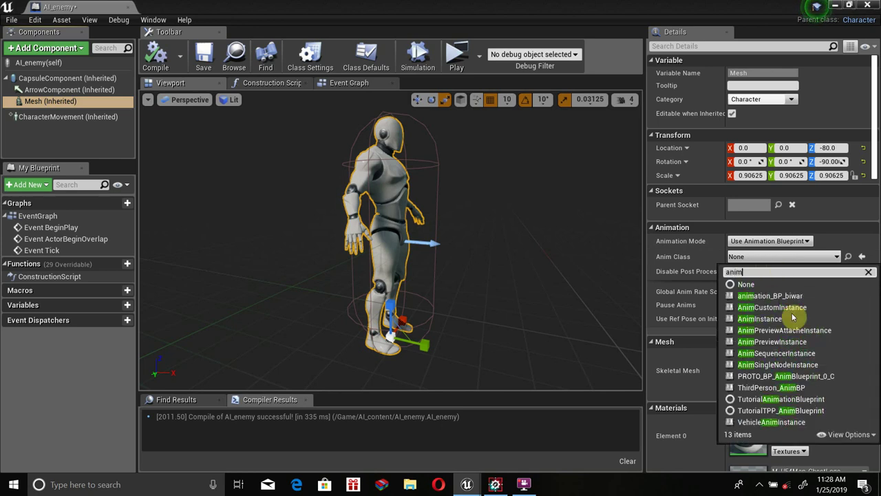
click(810, 390)
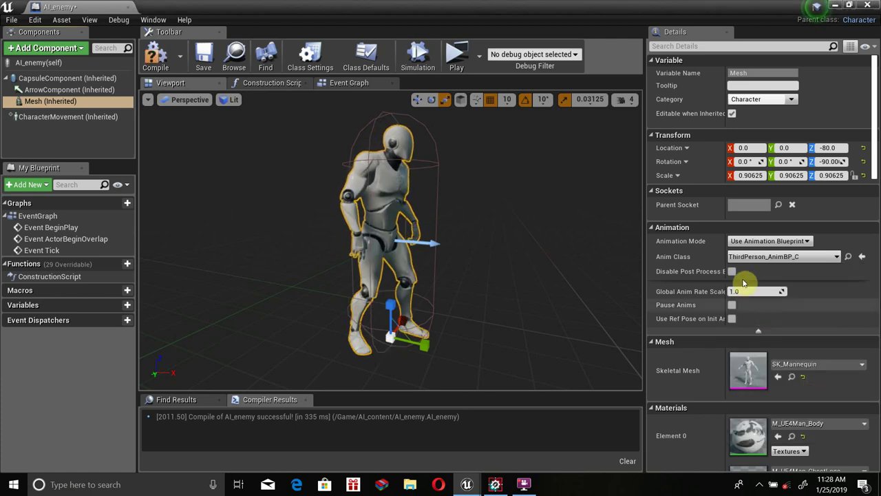
click(144, 55)
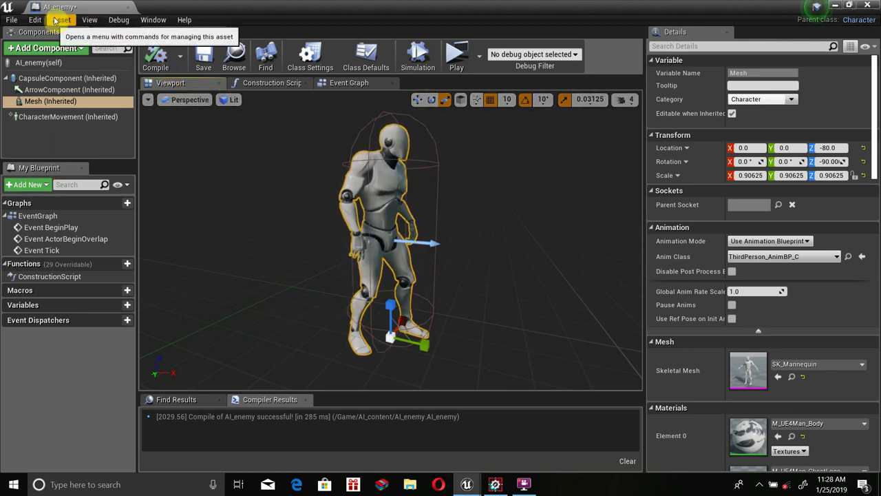
Step: Add an AIPerception component and add two empty elements to its Senses Config
click(76, 50)
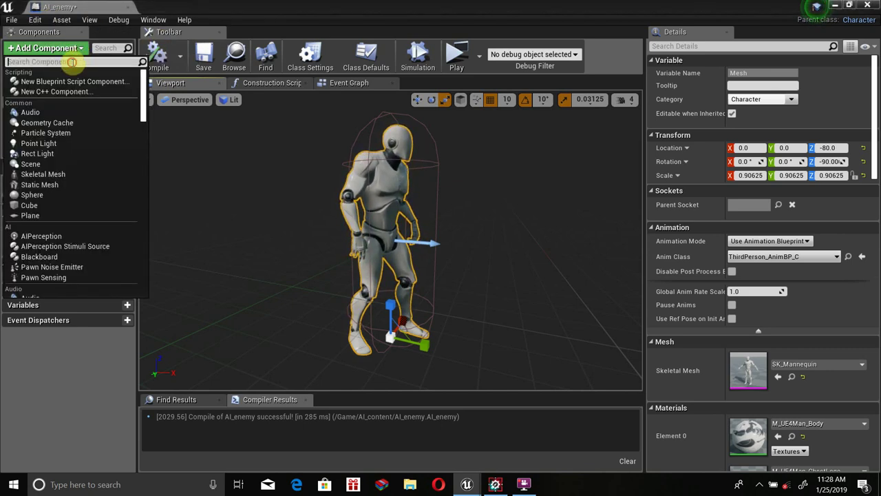
text(AI)
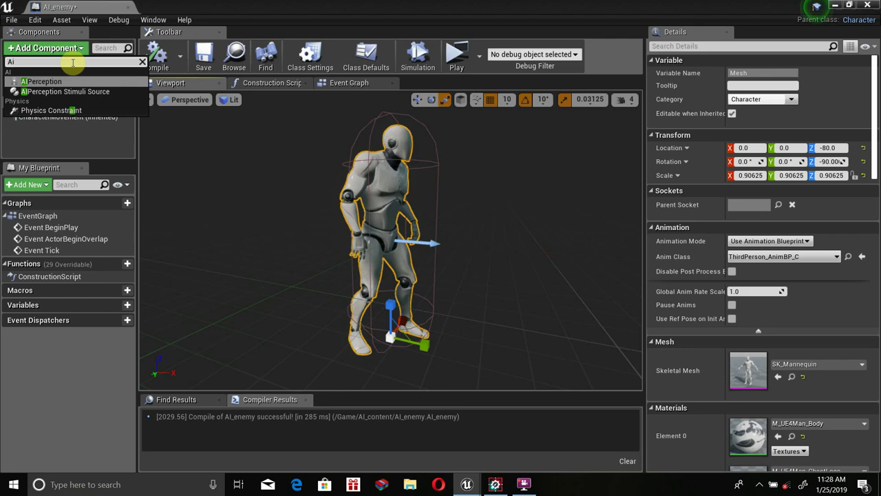
key(Return)
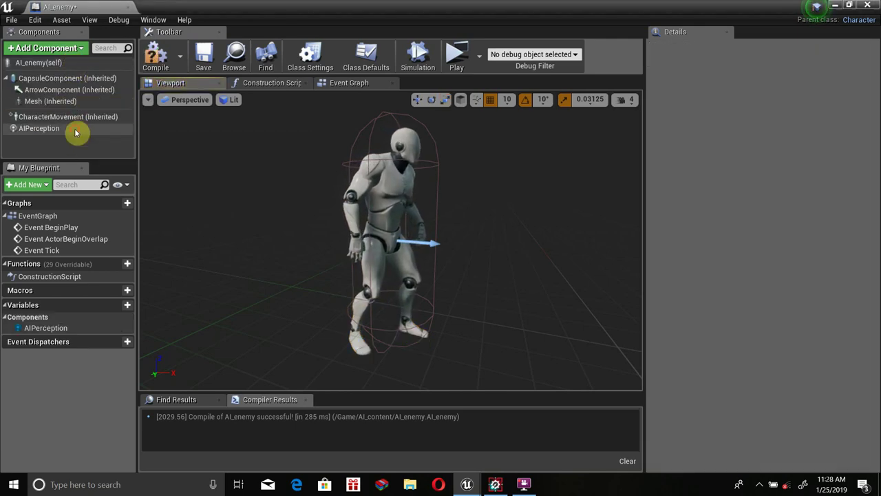
click(82, 130)
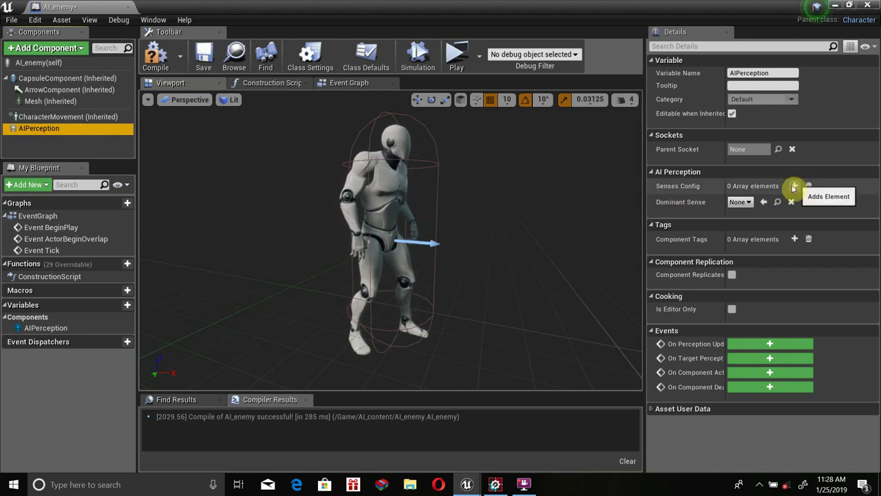
click(793, 186)
click(795, 186)
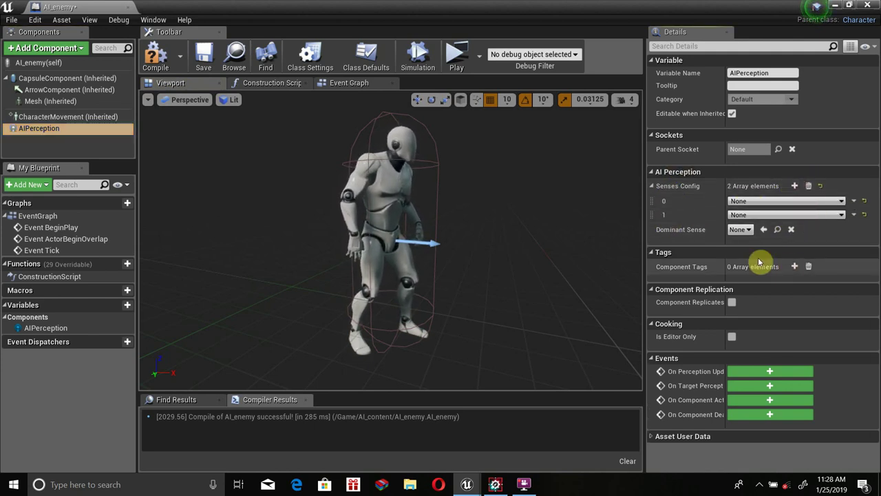
Step: Make element 0 AI Sight config, element 1 AI Hearing config, and AISense_Sight dominant
click(763, 204)
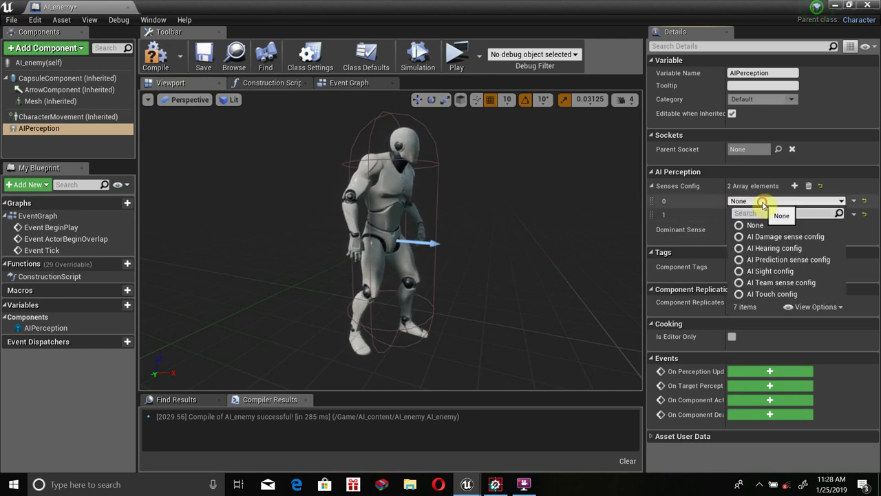
click(763, 276)
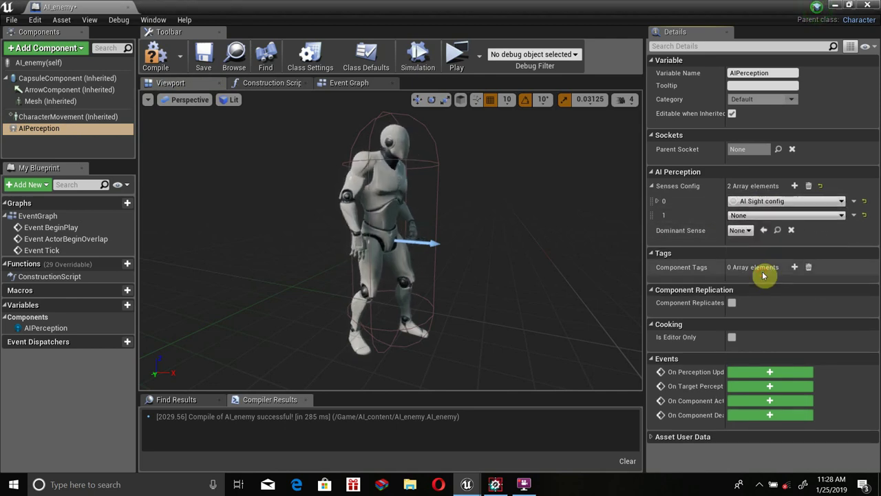
click(782, 215)
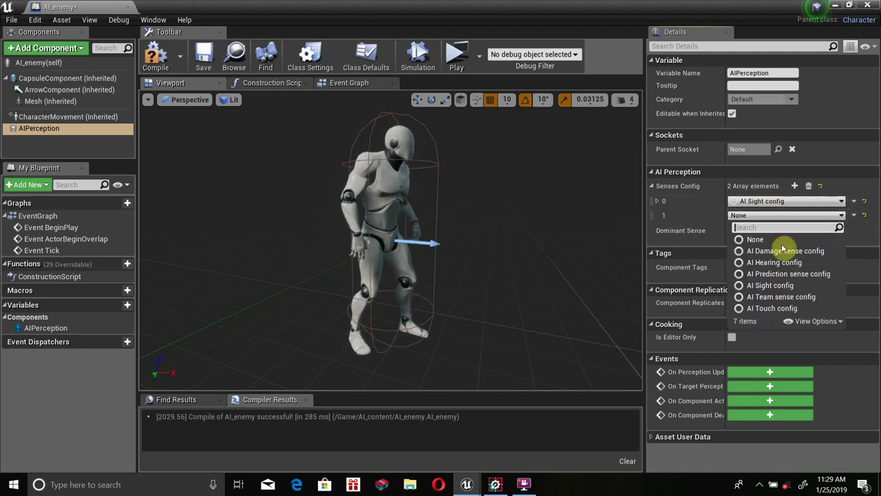
click(775, 262)
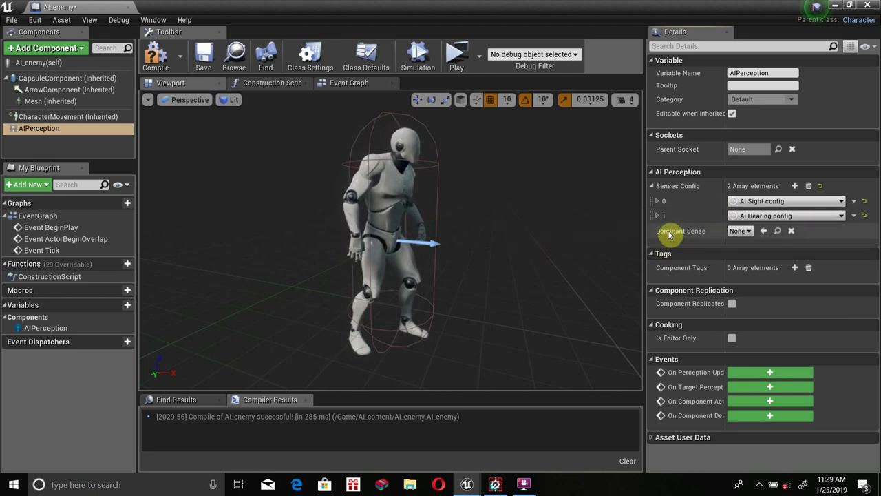
click(739, 230)
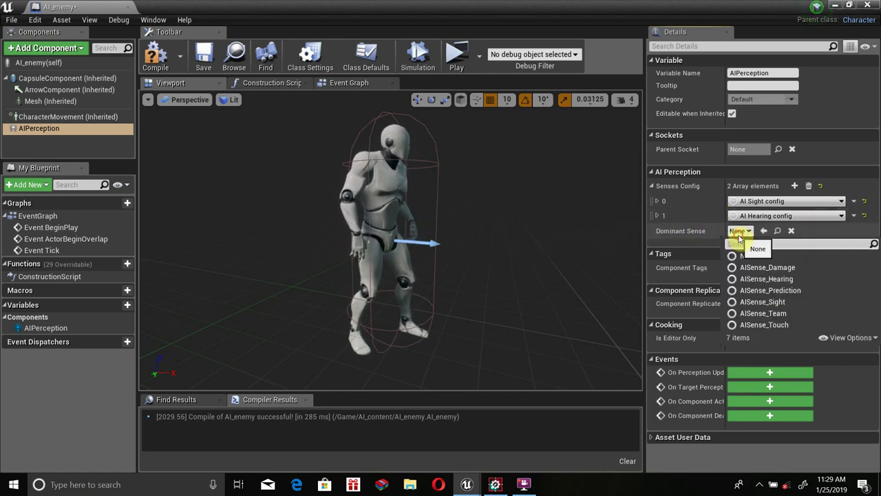
click(740, 302)
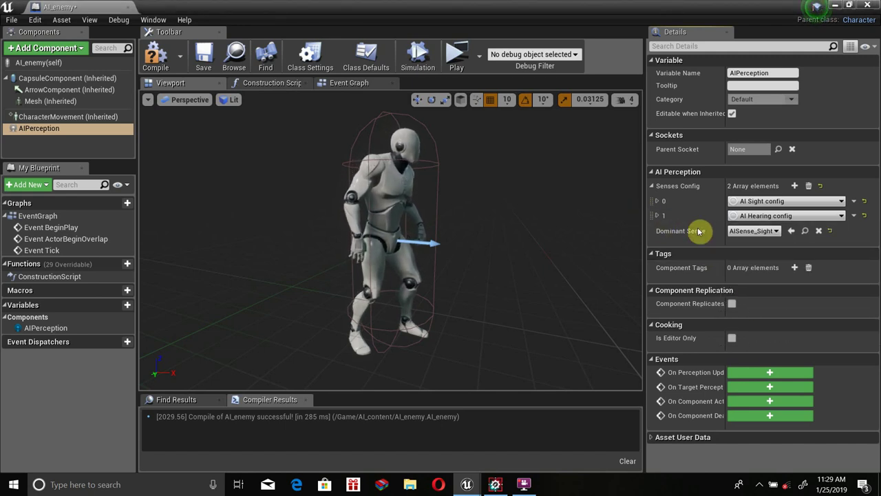
click(658, 201)
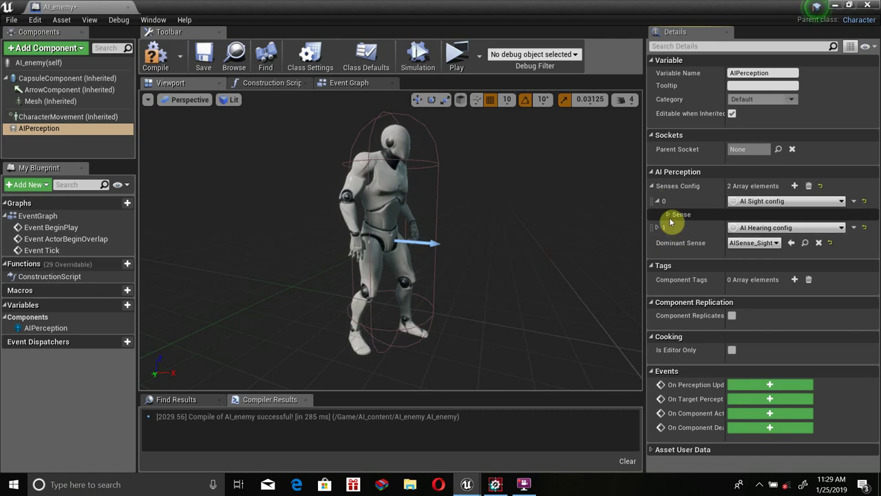
Step: Let the sight sense detect neutrals and friendlies, and set its Max Age to 10
click(668, 214)
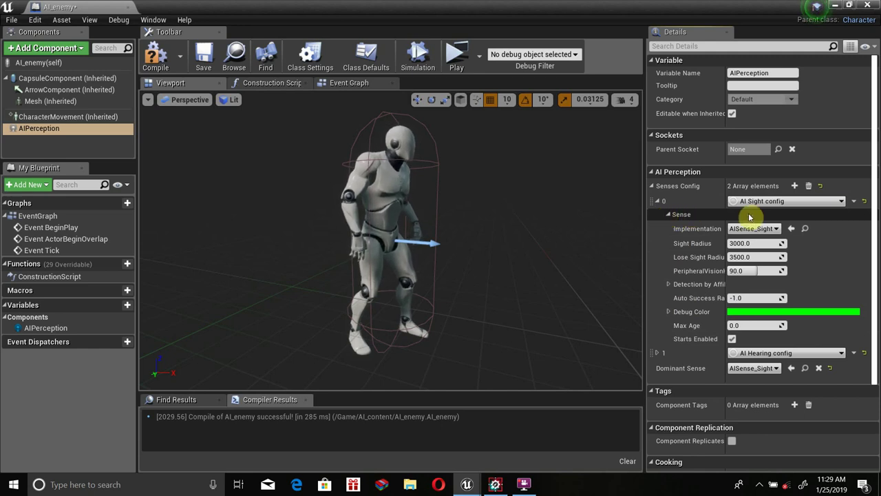
click(669, 284)
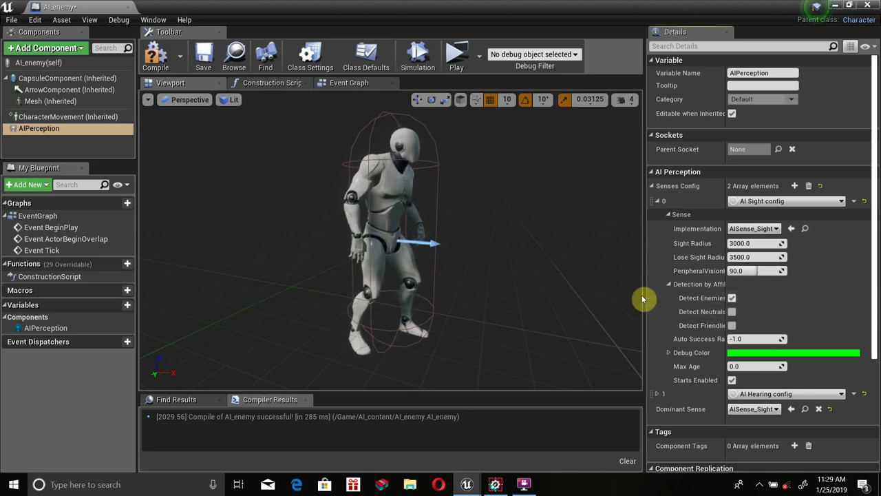
drag(645, 299, 608, 296)
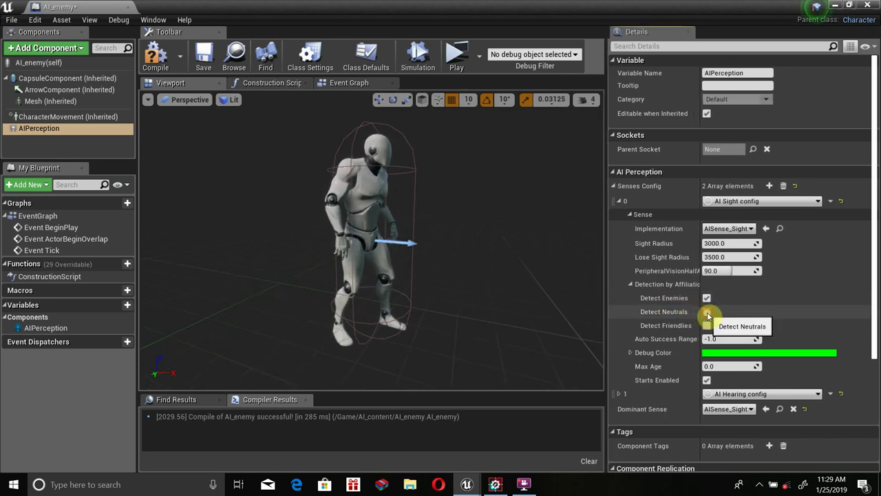
click(707, 313)
click(707, 325)
scroll(709, 323, down, 1)
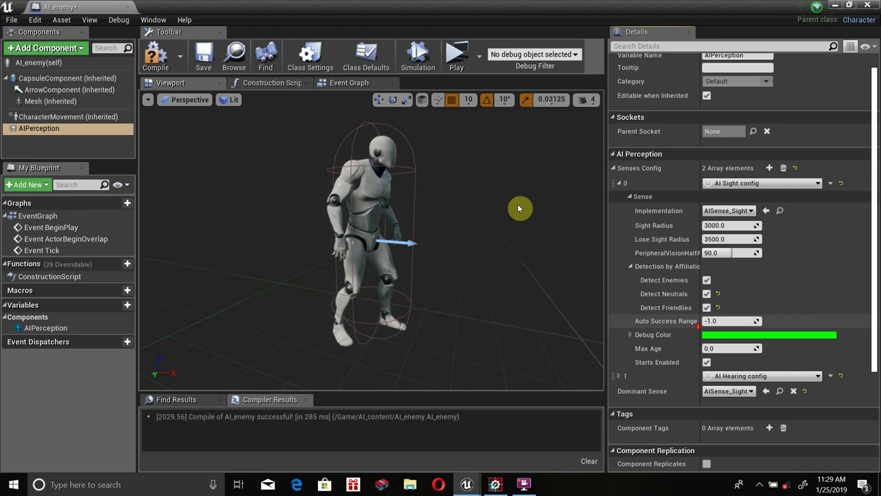
click(169, 63)
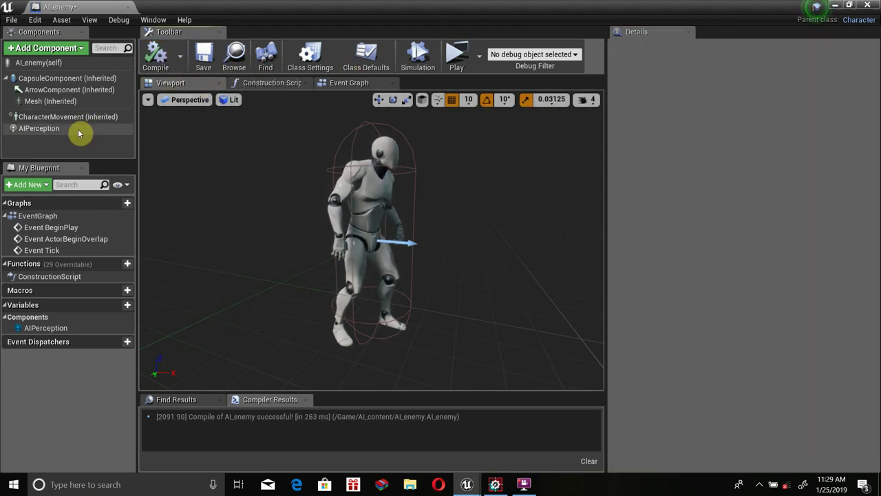
click(79, 132)
scroll(720, 289, down, 3)
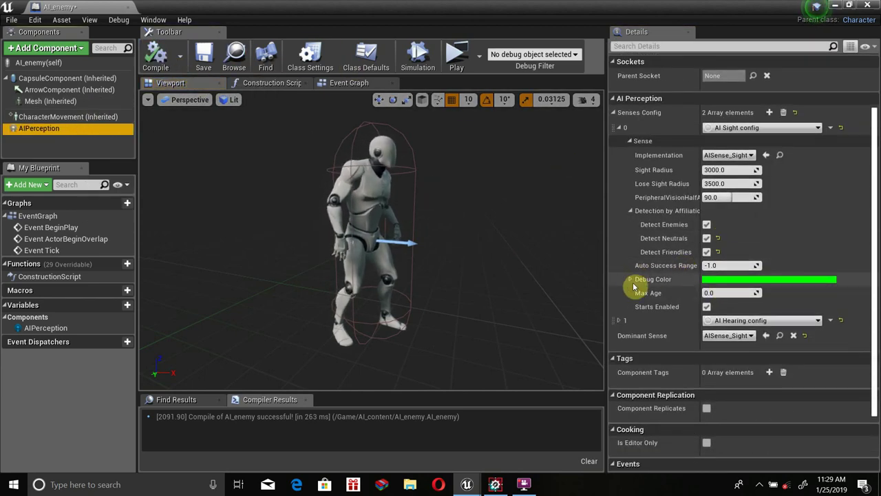
click(716, 293)
text(10)
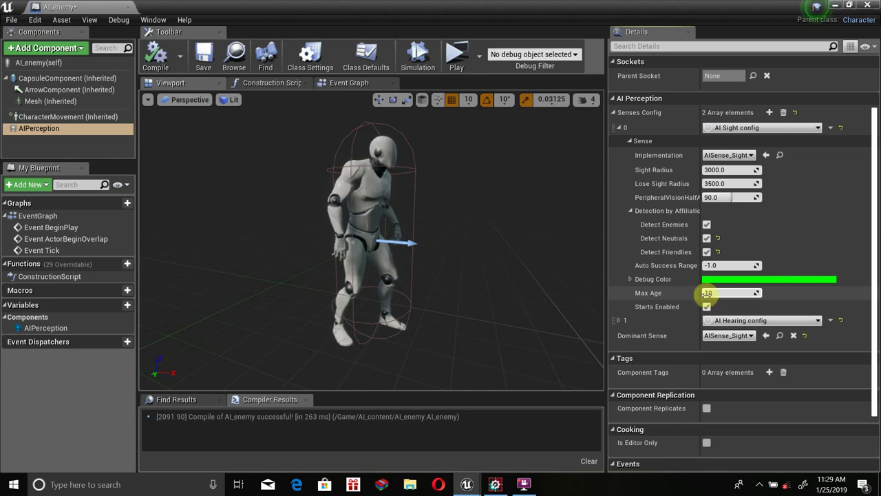
key(Return)
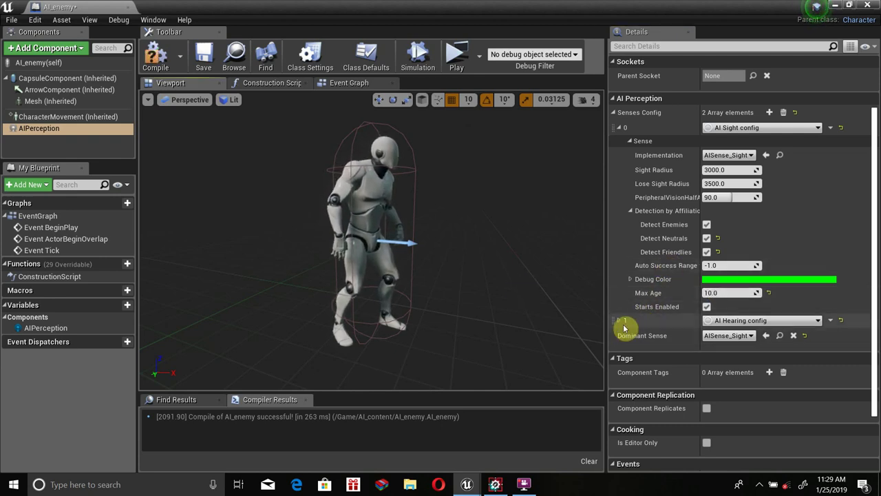
Step: Enable neutral detection on the hearing sense, set its Max Age to 10, and recompile
click(620, 320)
scroll(661, 313, down, 1)
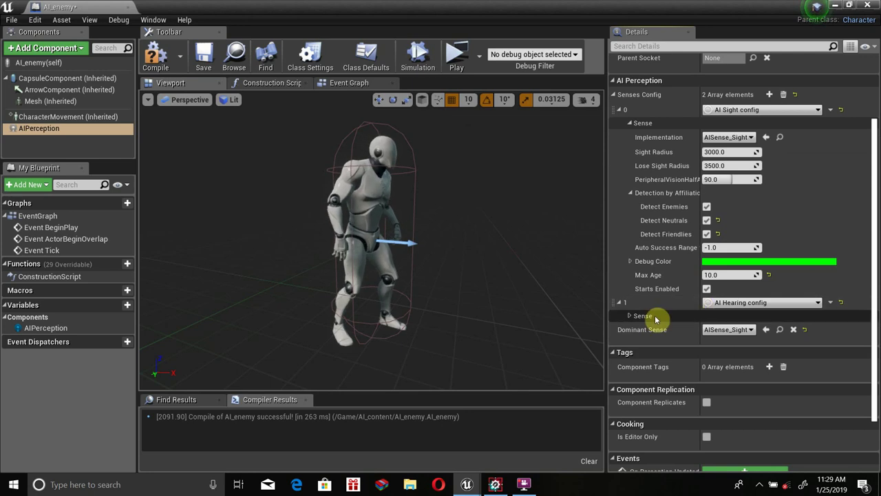
click(630, 316)
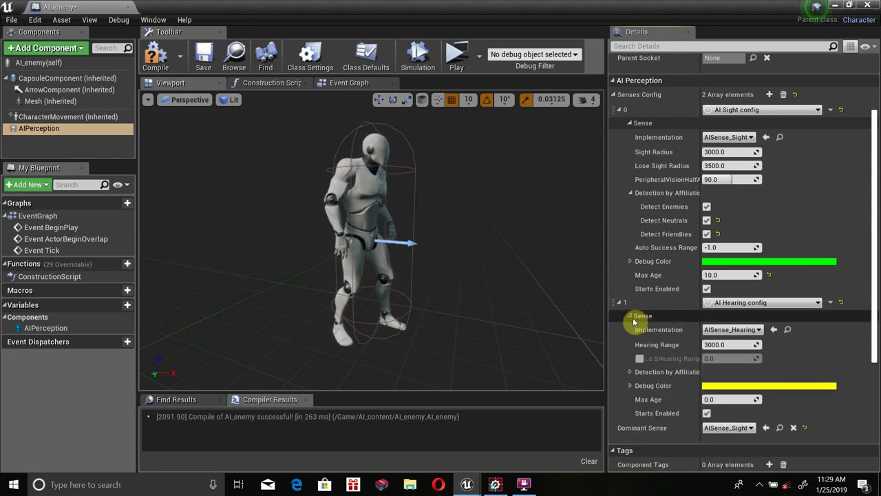
scroll(637, 334, down, 2)
click(629, 336)
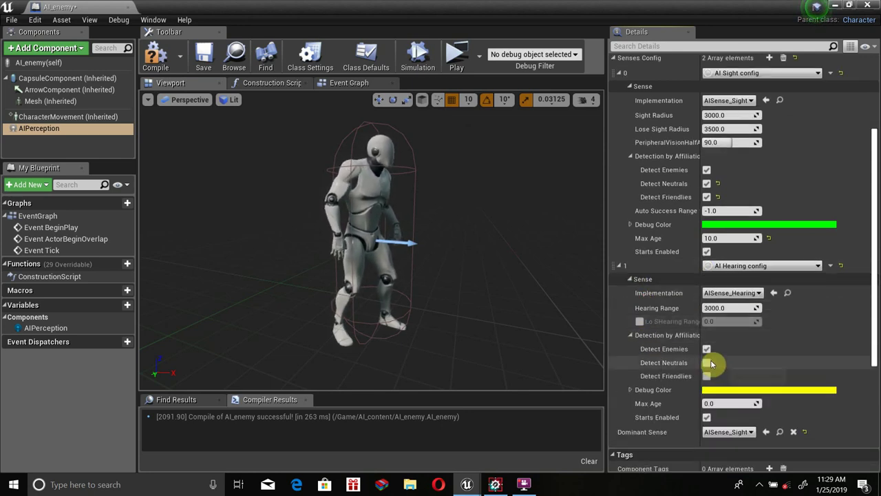
click(708, 363)
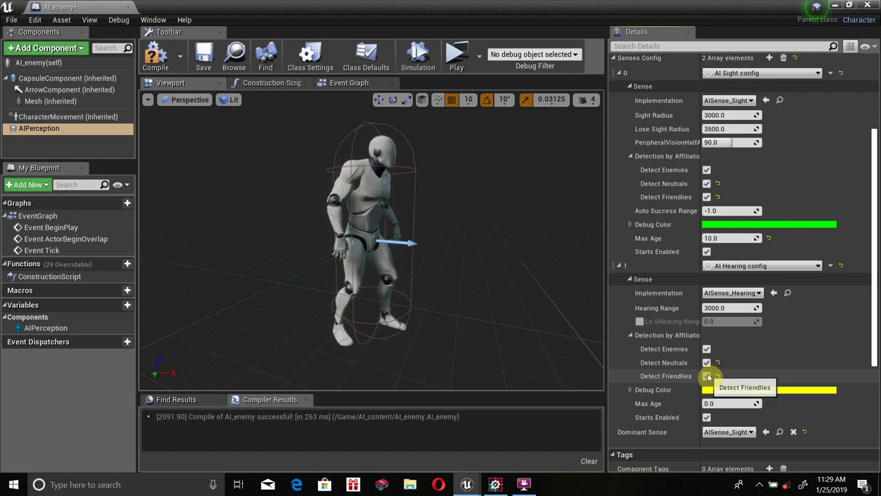
scroll(708, 377, down, 2)
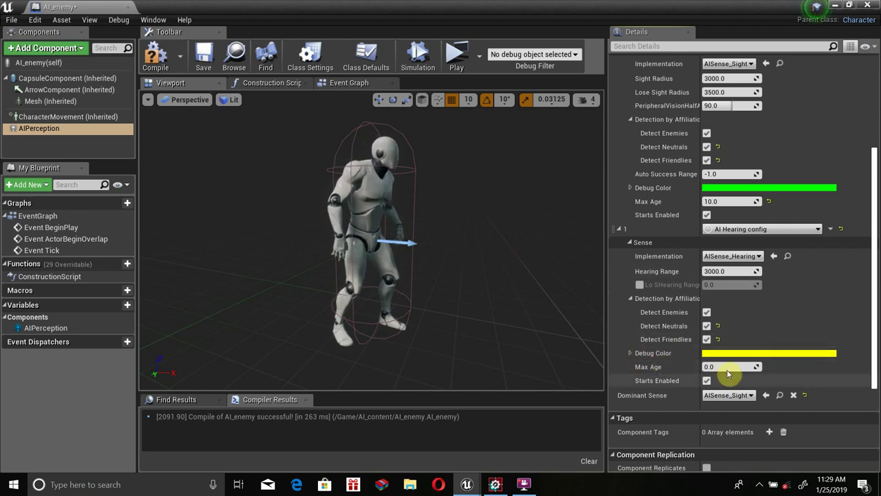
click(726, 366)
text(10)
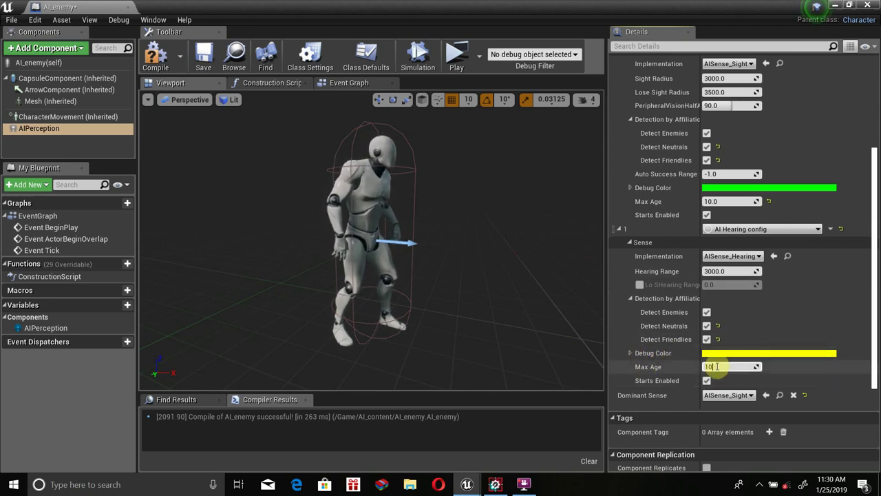
scroll(806, 197, up, 3)
scroll(747, 228, up, 3)
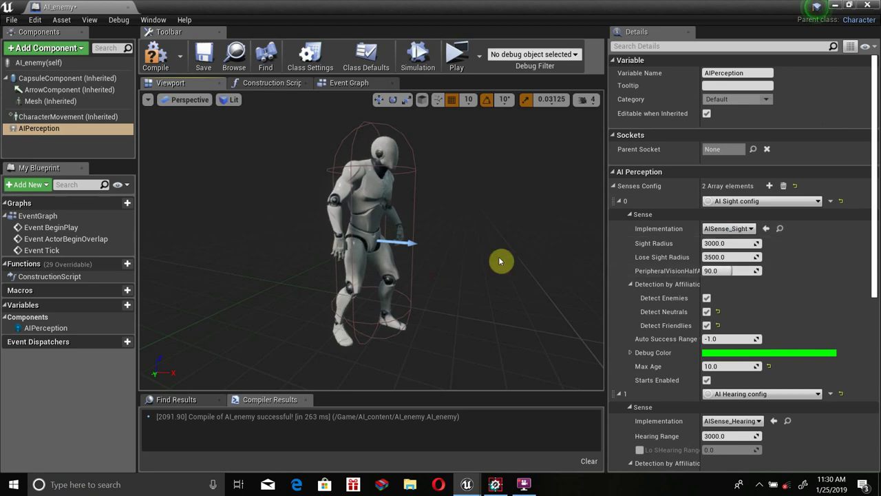
click(157, 55)
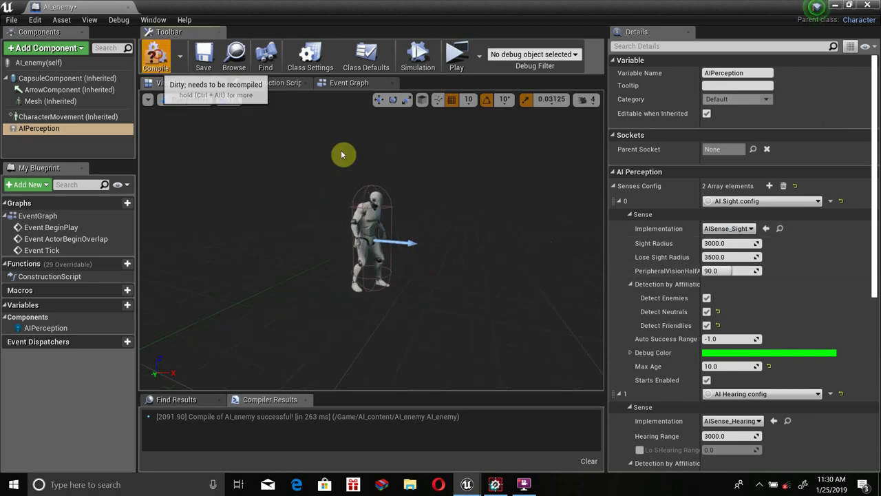
Step: Set the sight sense's Sight Radius to 1000 and Lose Sight Radius to 1500
click(69, 128)
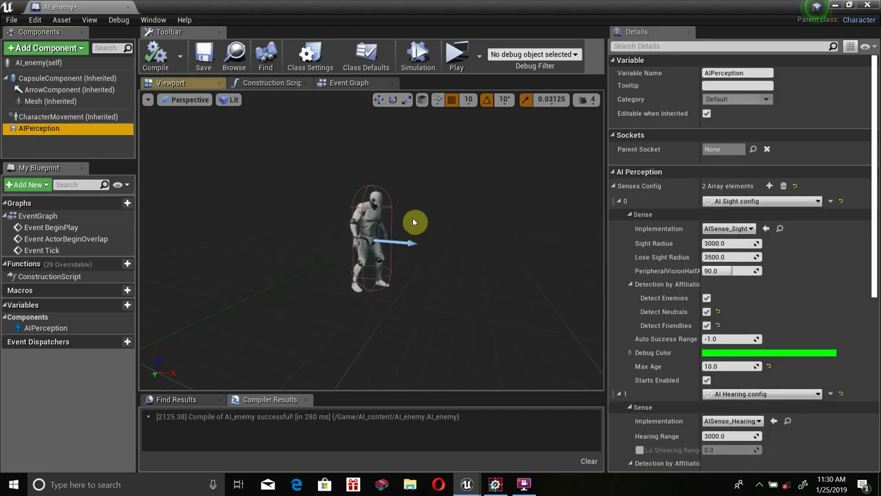
scroll(413, 222, up, 2)
scroll(413, 222, up, 4)
scroll(482, 236, down, 5)
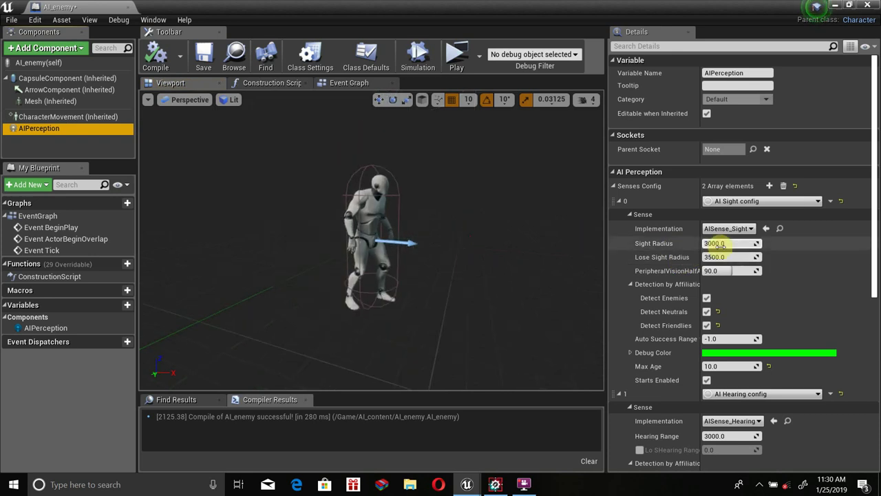
click(720, 245)
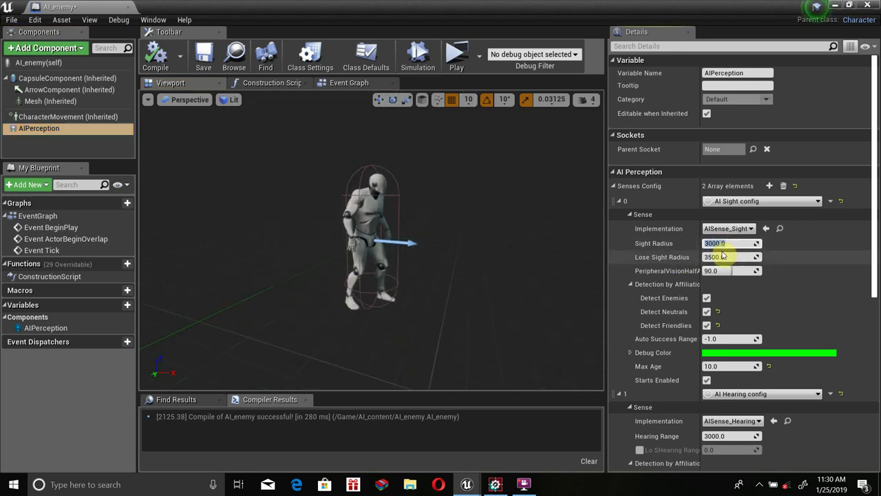
text(100)
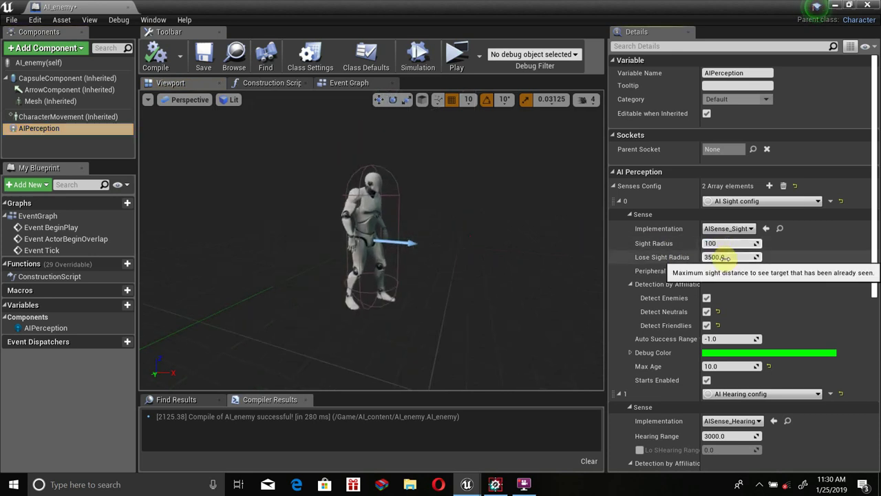
click(725, 257)
text(1500)
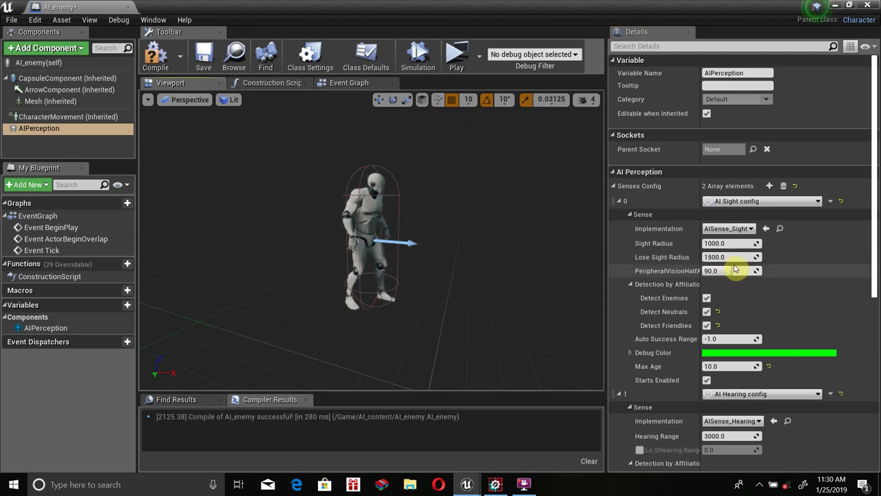
click(724, 287)
Step: Set the AI Hearing config's Hearing Range to 1000
scroll(723, 287, down, 1)
scroll(721, 286, down, 1)
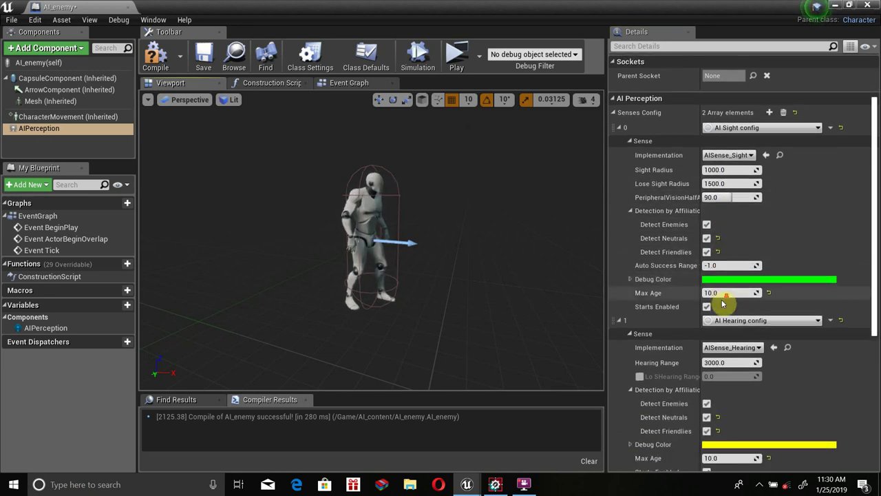
scroll(723, 299, down, 1)
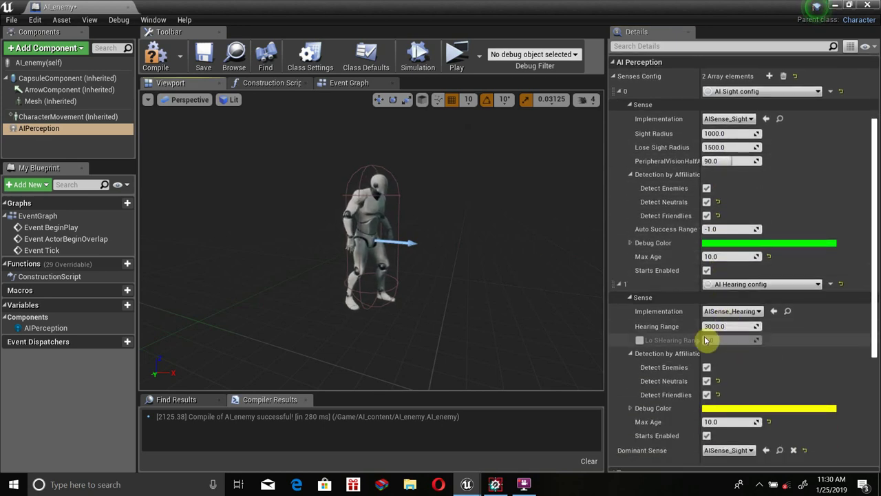
click(726, 327)
text(10)
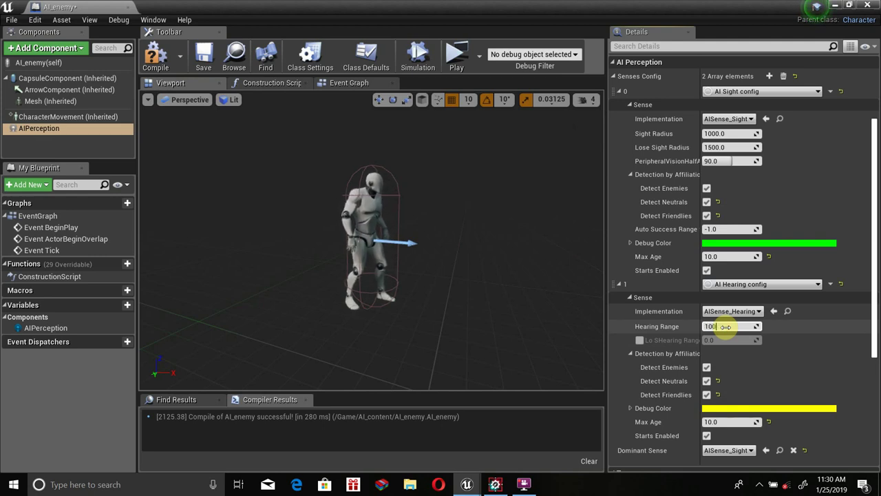
text(0)
key(Return)
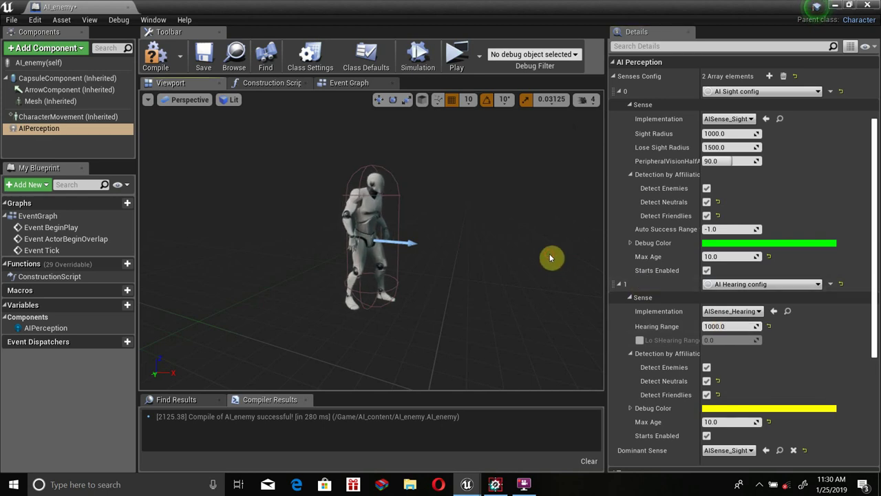
Step: Compile, then add an On Target Perception Updated event for the AIPerception component
click(155, 58)
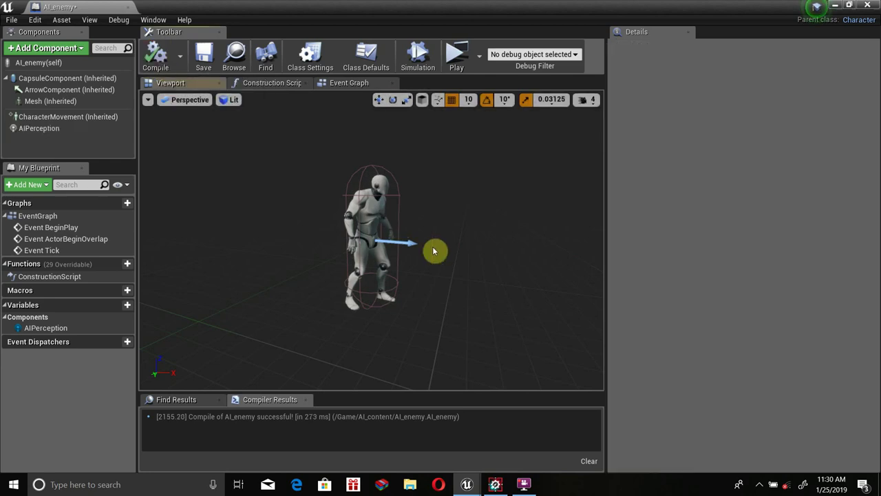
scroll(434, 251, up, 5)
drag(427, 241, 429, 246)
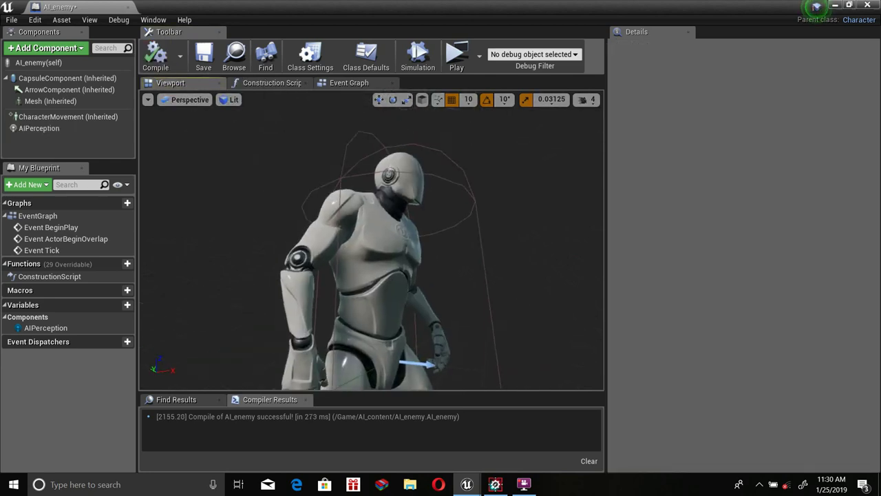
scroll(428, 246, up, 5)
scroll(429, 248, down, 5)
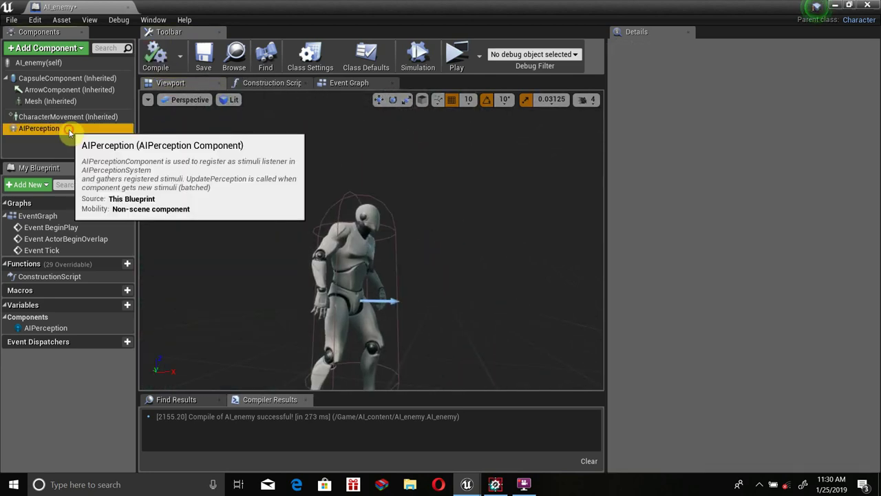
click(41, 128)
scroll(667, 334, down, 5)
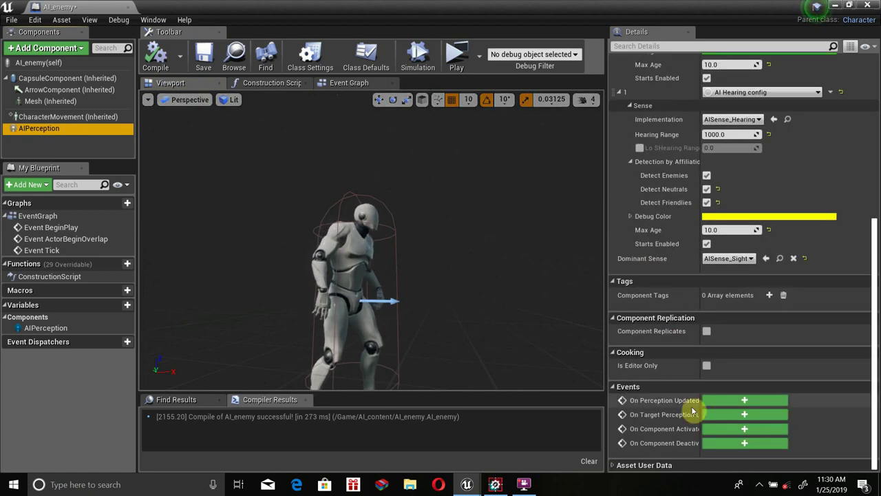
click(734, 420)
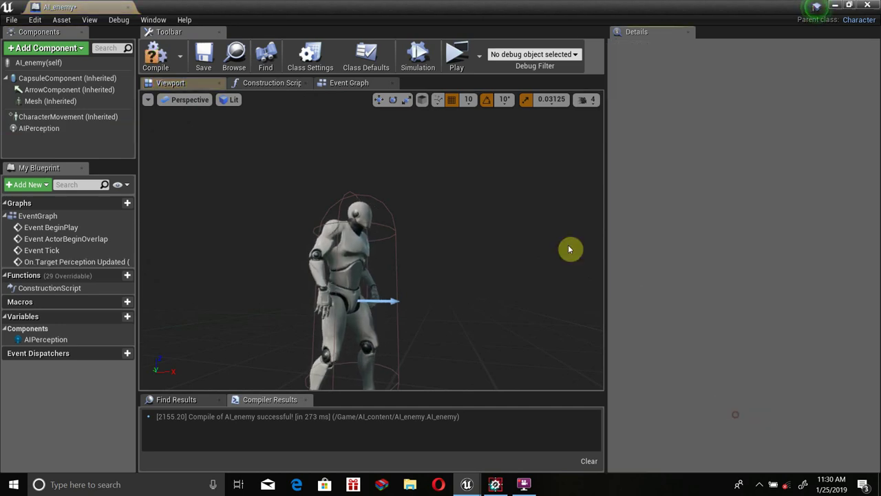
Step: In the Event Graph, wire the Stimulus pin into a new Get Sense Class for Stimulus node
click(355, 85)
scroll(270, 255, up, 2)
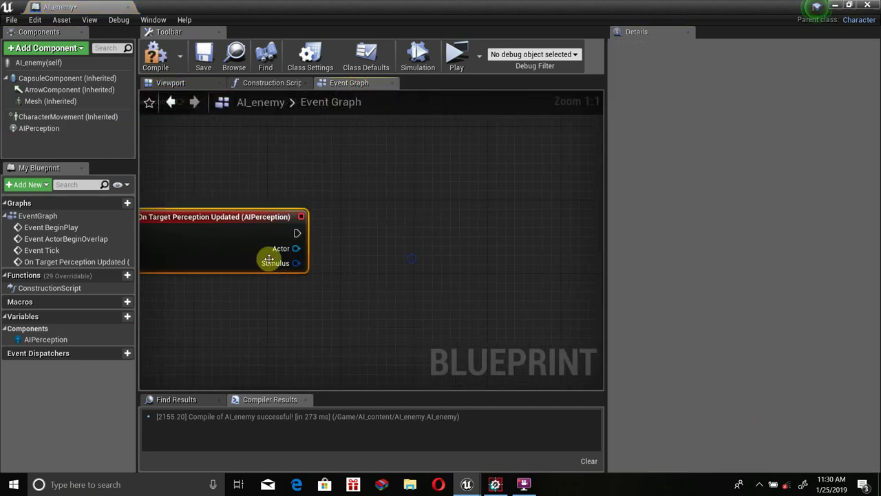
scroll(297, 260, up, 1)
drag(296, 262, 386, 263)
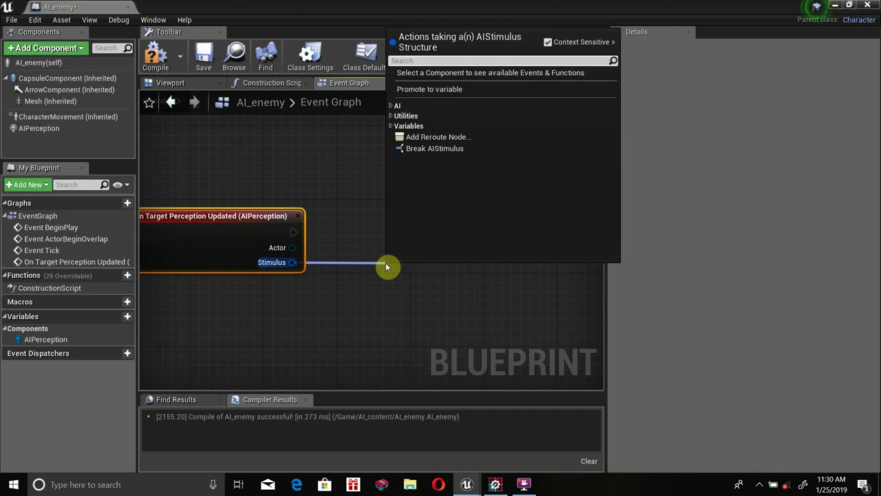
text(get)
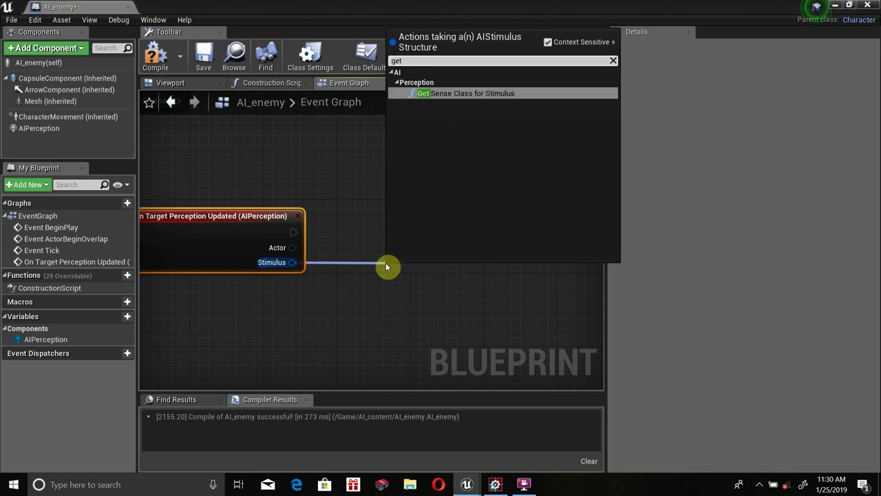
key(Return)
drag(420, 277, 421, 241)
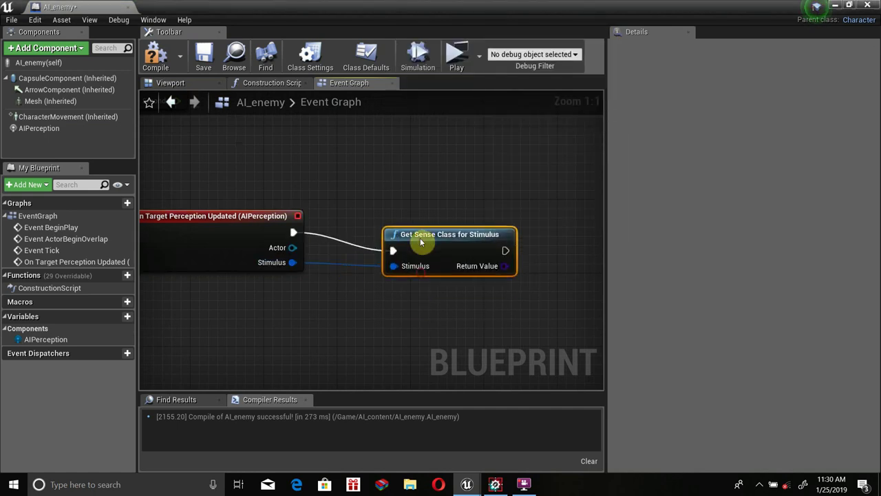
right_drag(426, 297, 289, 301)
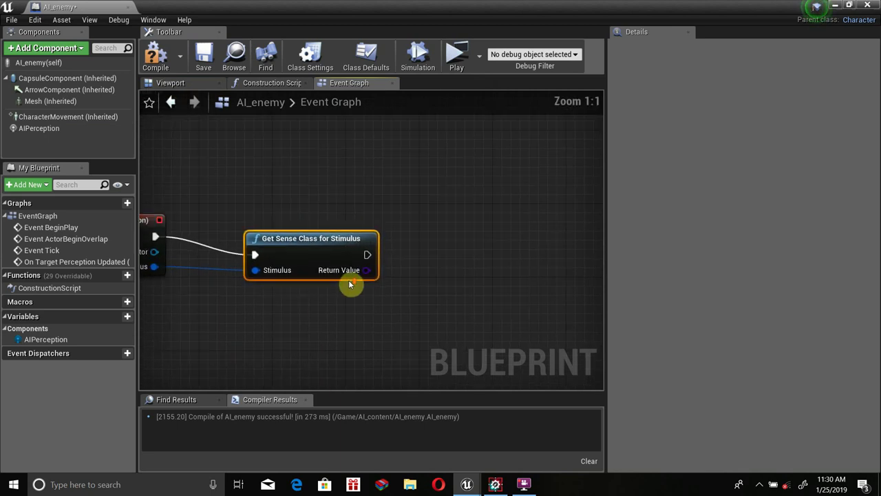
drag(366, 270, 446, 286)
Step: Add an Equal (Class) node comparing the sense class to AISense_Sight, feeding a new Branch
text(select)
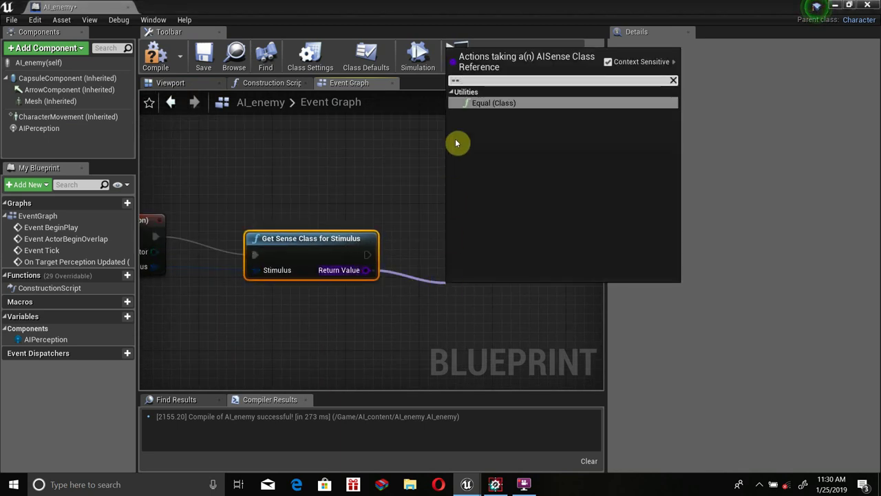
click(500, 104)
right_drag(497, 303, 384, 335)
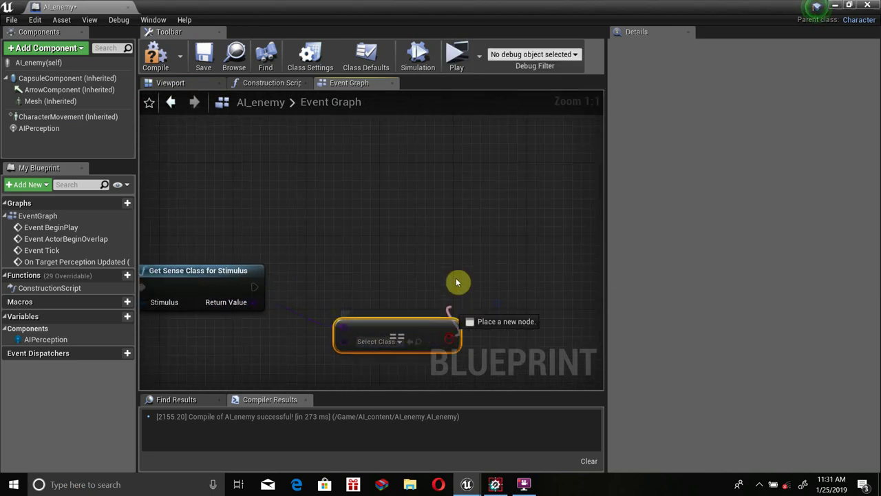
drag(448, 335, 456, 281)
text(branch)
key(Return)
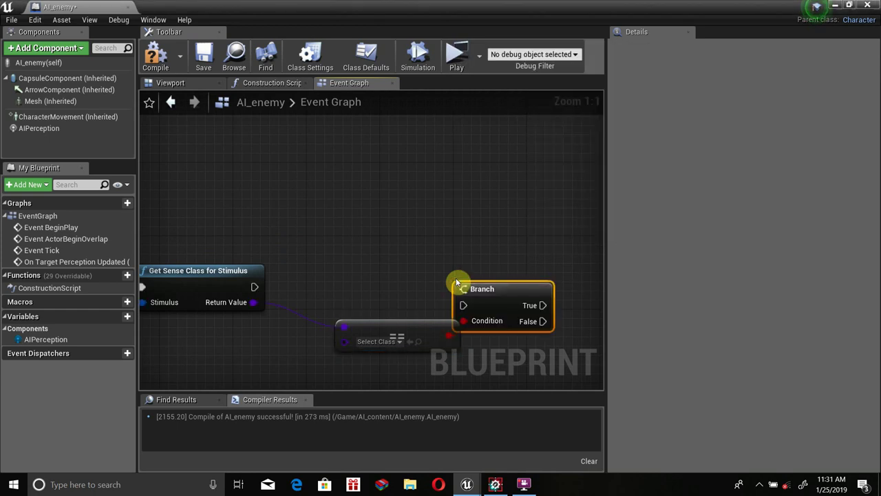
drag(506, 284, 497, 266)
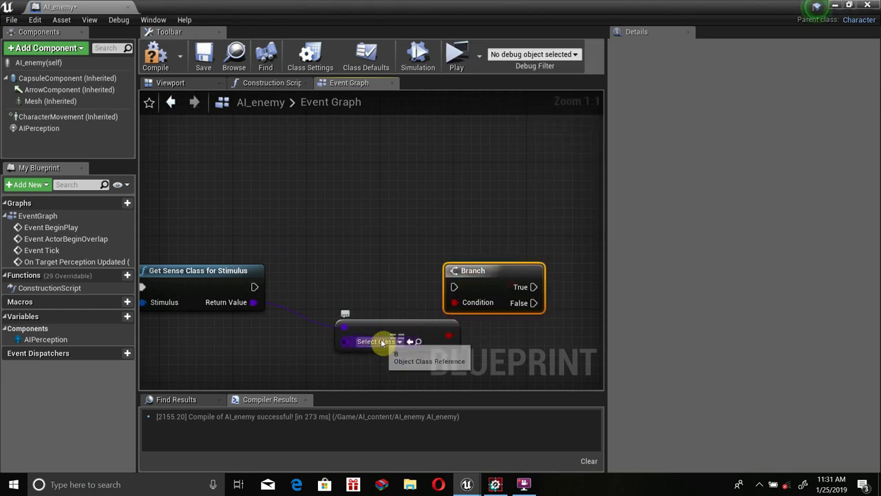
click(382, 342)
text(AI)
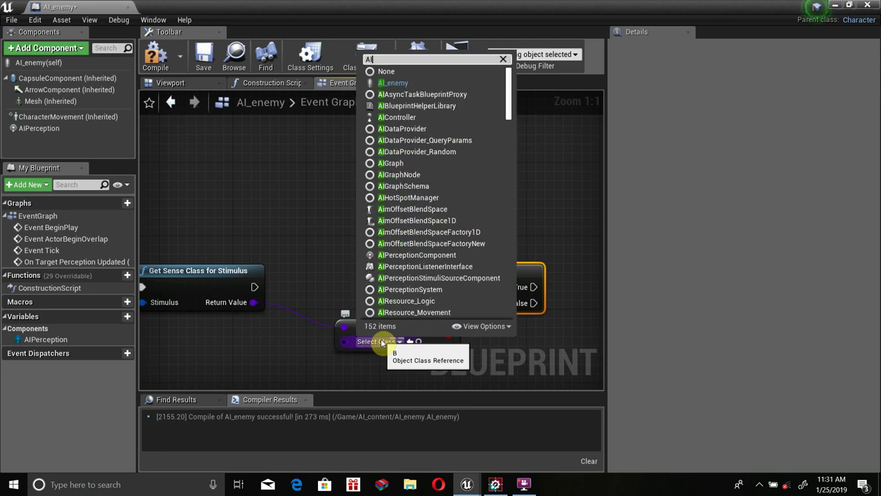
text( sense)
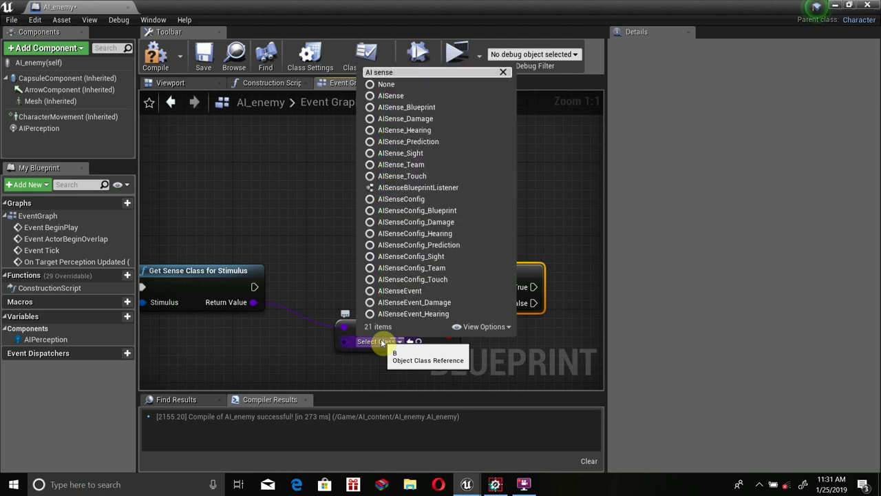
click(430, 156)
Step: Wire the Branch's execution input after Get Sense Class and shift Get Sense Class right
drag(482, 283, 483, 273)
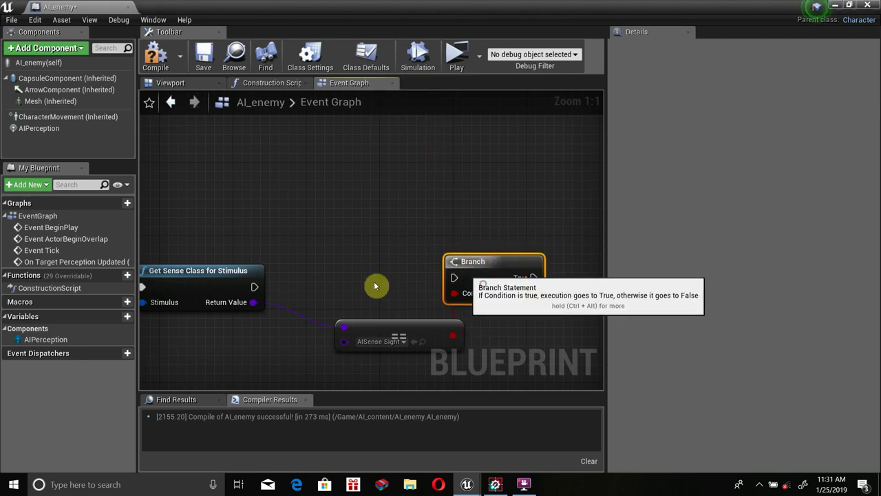
drag(254, 286, 453, 279)
scroll(200, 231, down, 3)
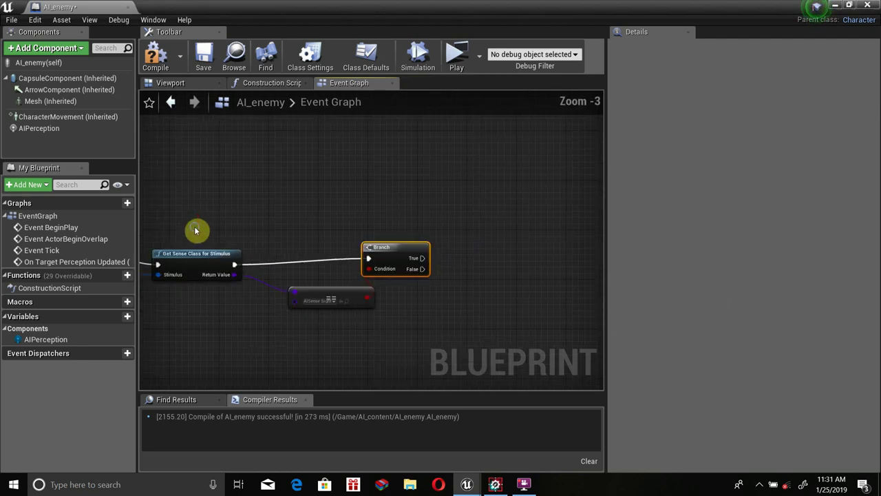
right_drag(195, 232, 380, 220)
scroll(368, 217, up, 1)
click(394, 253)
drag(395, 253, 470, 253)
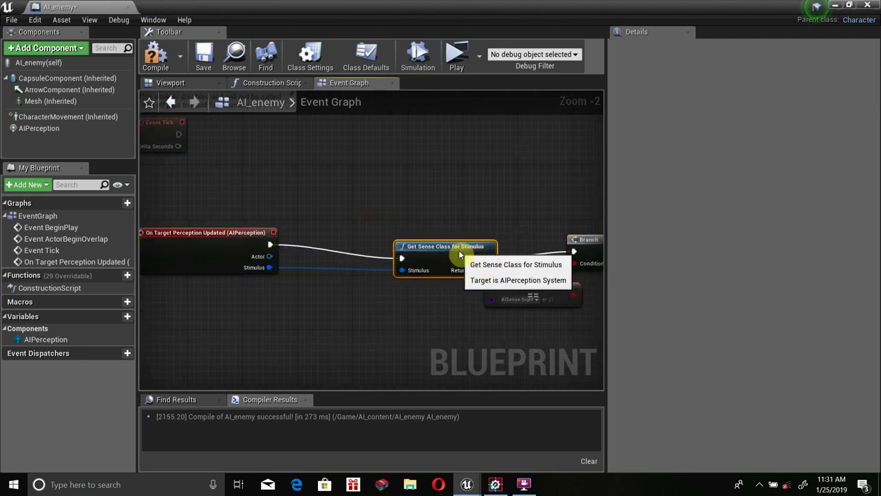
Step: Try a wire from the perception event's exec output, then reposition the view on the Branch
drag(269, 244, 297, 234)
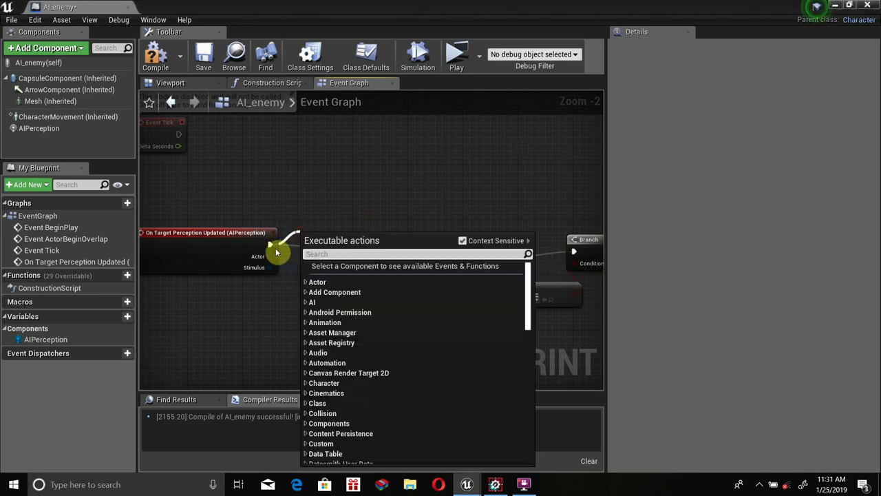
click(417, 205)
right_drag(416, 205, 182, 212)
click(399, 256)
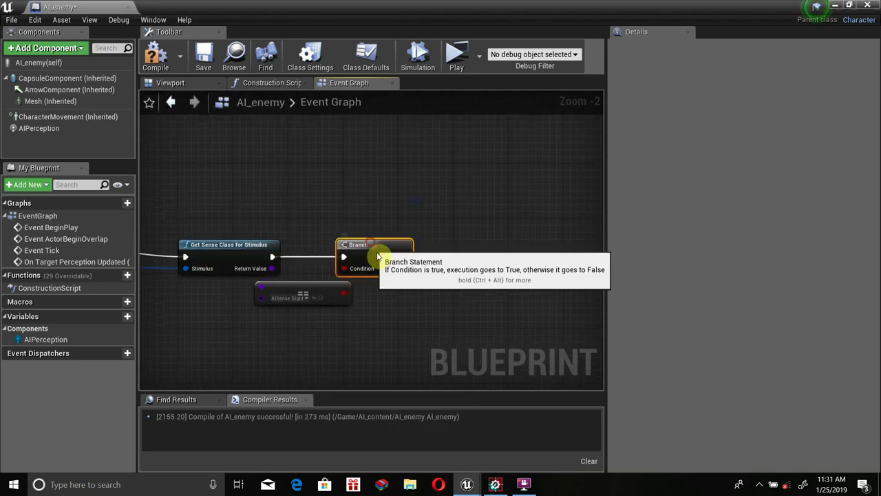
mouse_move(399, 256)
right_down()
mouse_move(269, 234)
mouse_move(397, 233)
right_up()
scroll(285, 240, up, 1)
right_drag(480, 239, 327, 267)
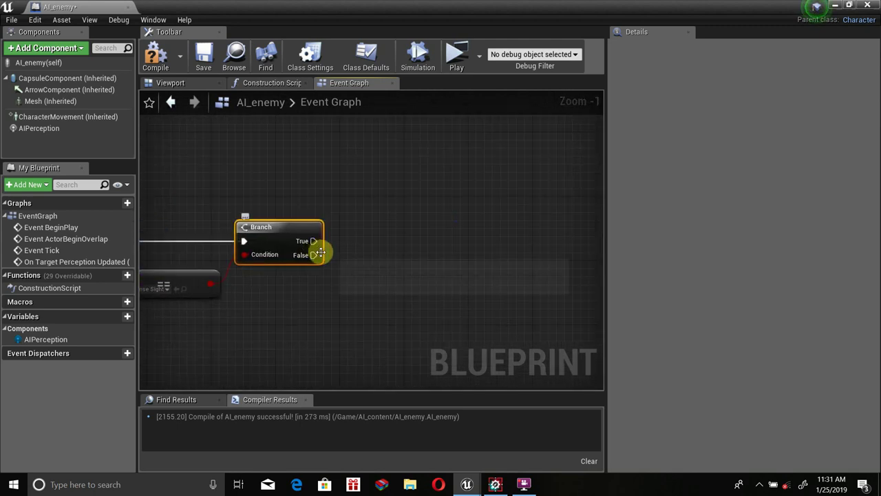
Step: Try a wire from the Branch's True output, then pull a wire from the perception event's Actor pin
drag(314, 241, 414, 234)
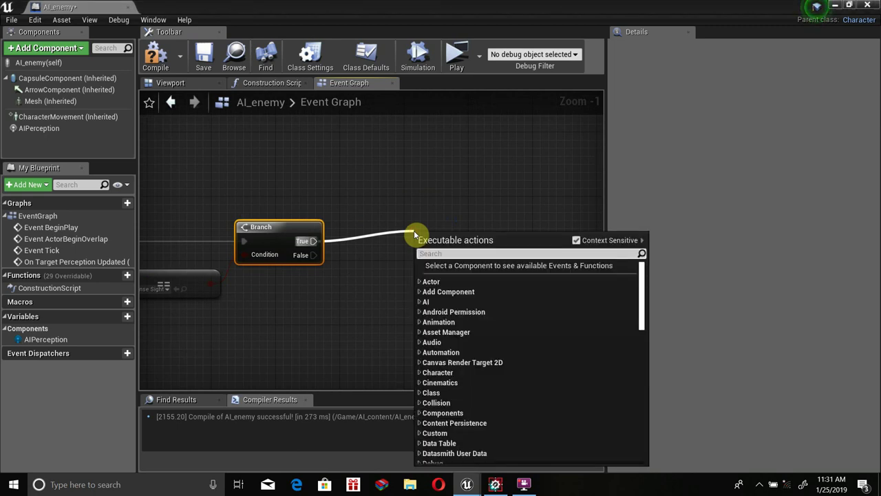
click(177, 181)
right_drag(177, 181, 267, 187)
scroll(268, 187, down, 2)
key(ctrl+a)
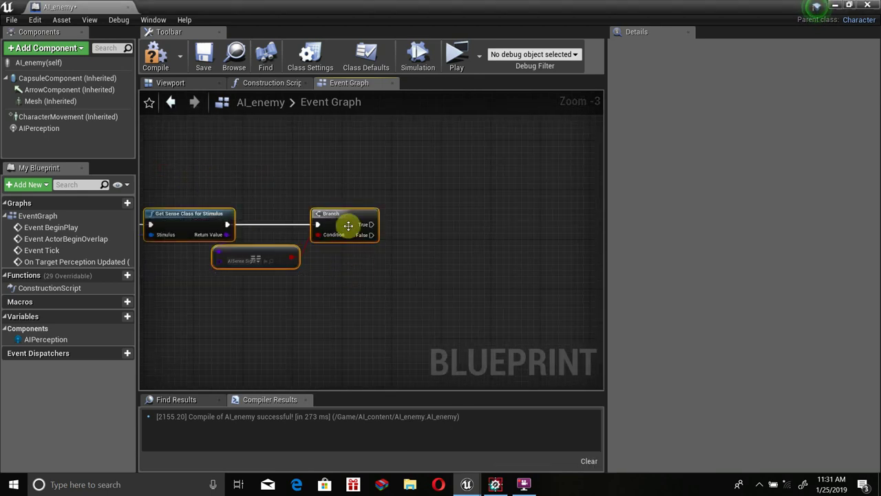
right_drag(269, 231, 453, 229)
scroll(453, 230, up, 2)
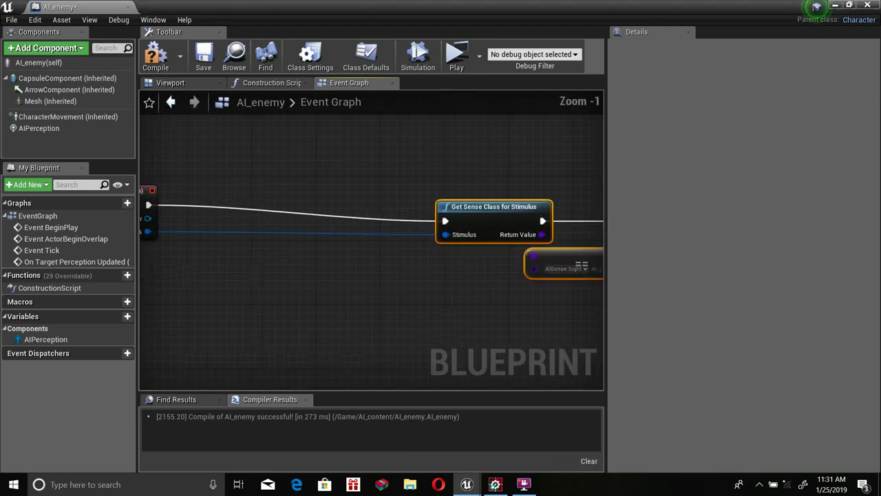
scroll(232, 223, up, 1)
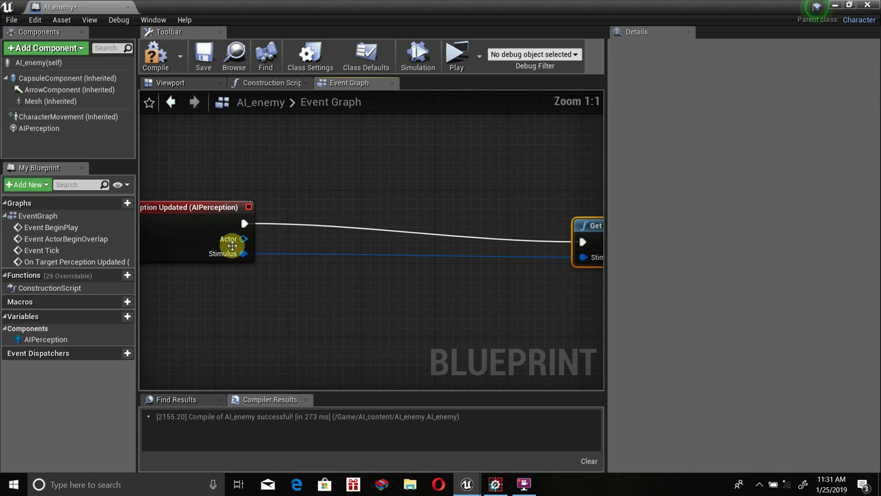
drag(234, 242, 337, 235)
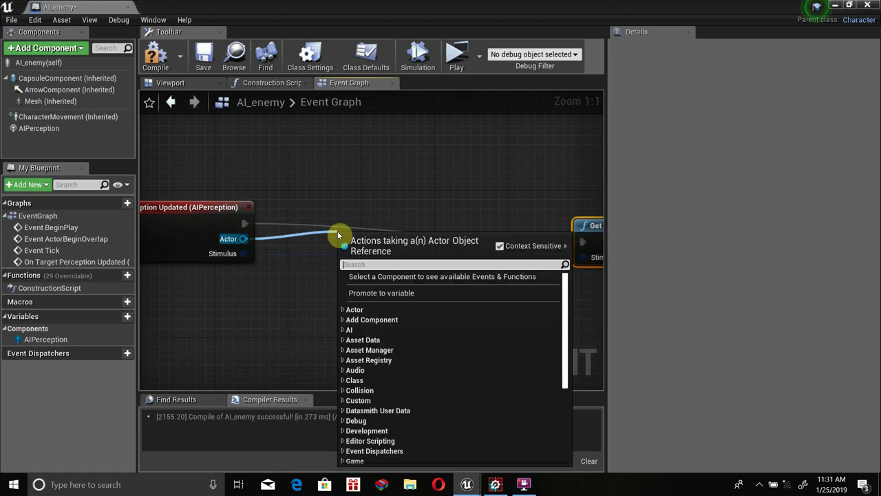
Step: Add a Cast To ThirdPersonCharacter on the perceived Actor and run Get Sense Class after it
text(cast)
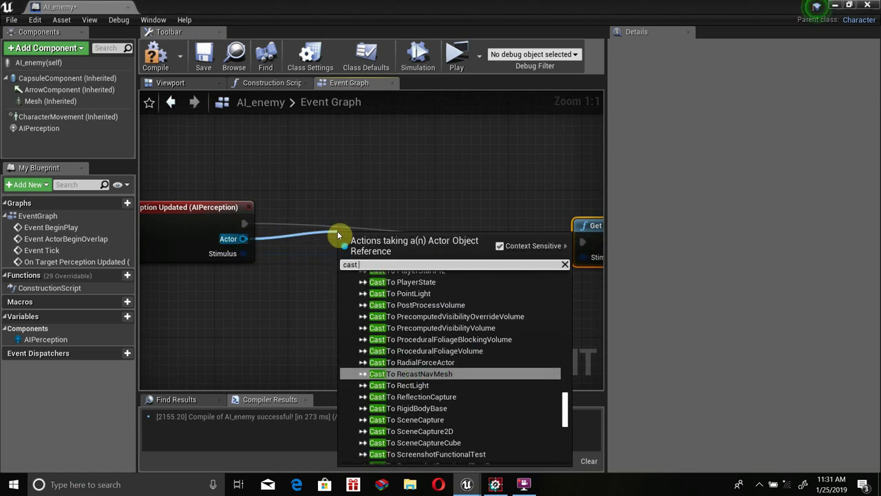
text( to third)
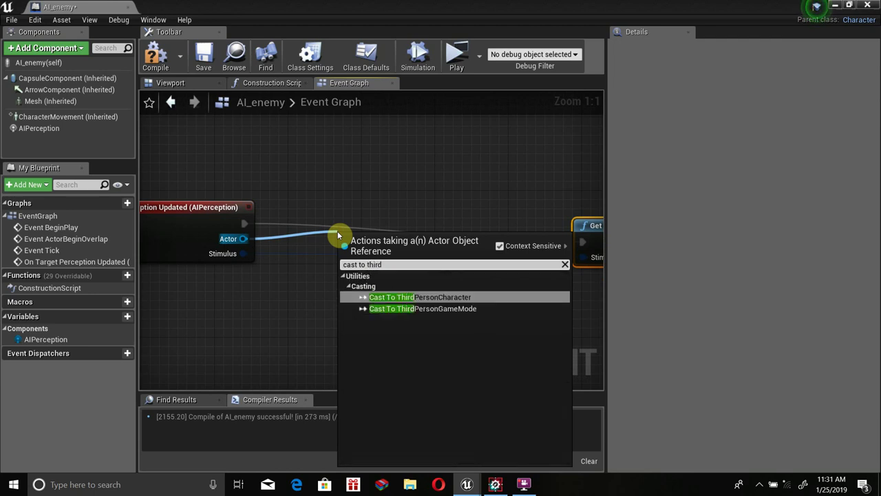
key(Return)
drag(338, 232, 348, 205)
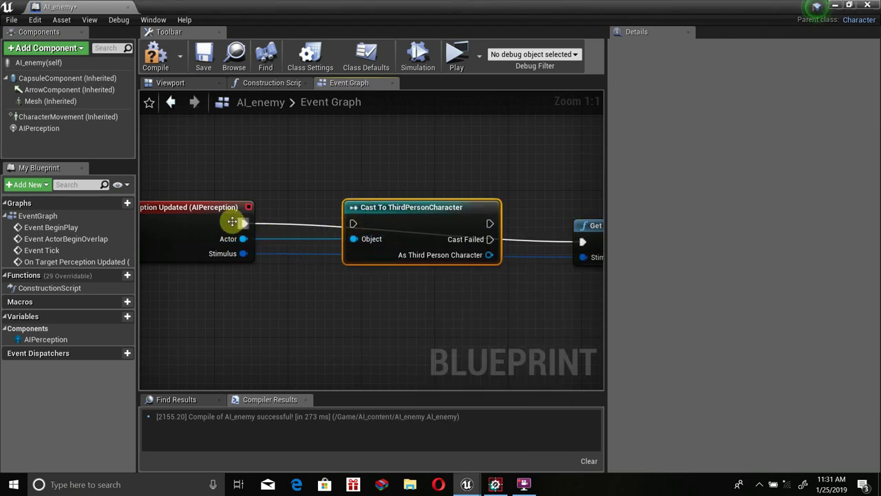
drag(244, 223, 353, 224)
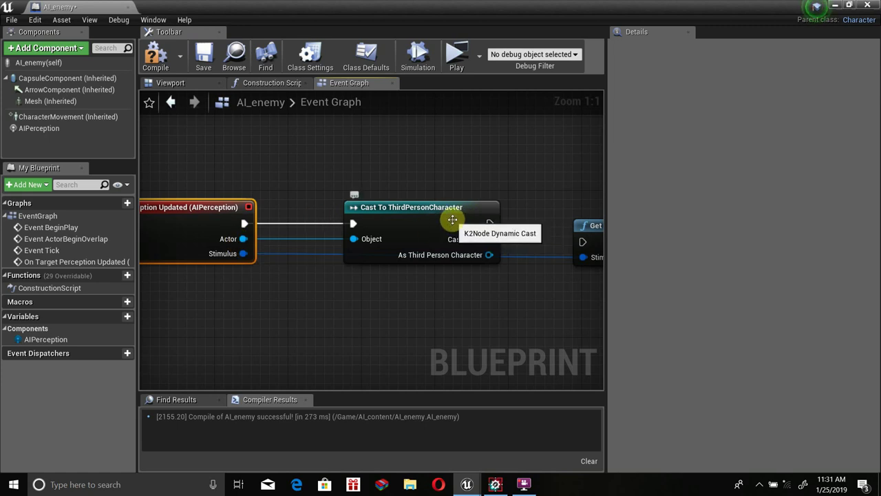
right_drag(221, 222, 288, 211)
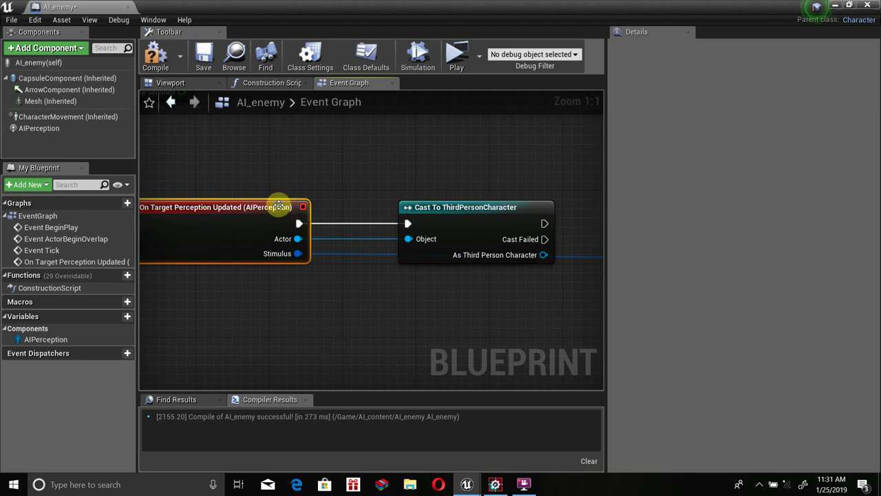
right_drag(279, 207, 172, 231)
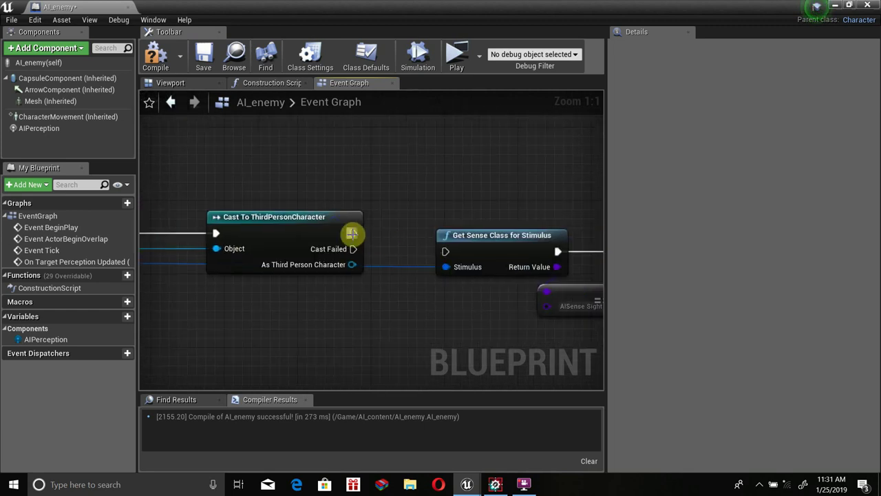
drag(351, 234, 445, 252)
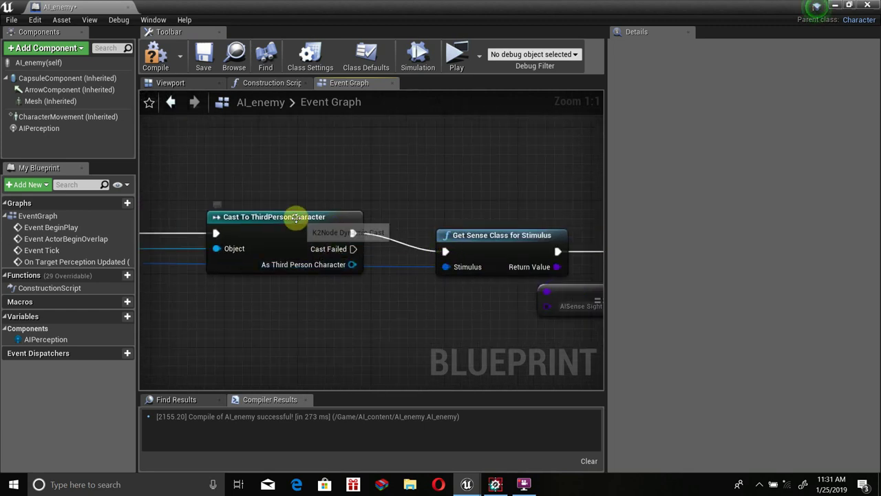
drag(296, 218, 296, 200)
right_drag(292, 233, 310, 238)
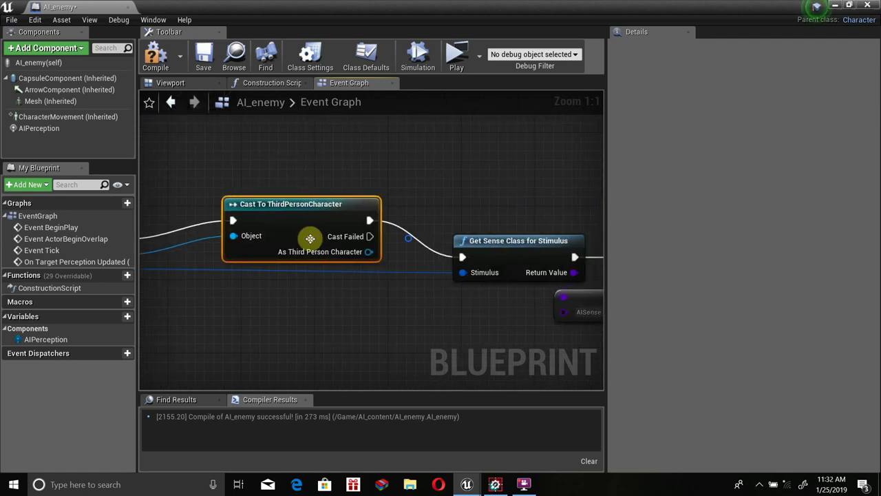
scroll(309, 239, down, 4)
scroll(354, 251, up, 4)
right_drag(468, 249, 330, 248)
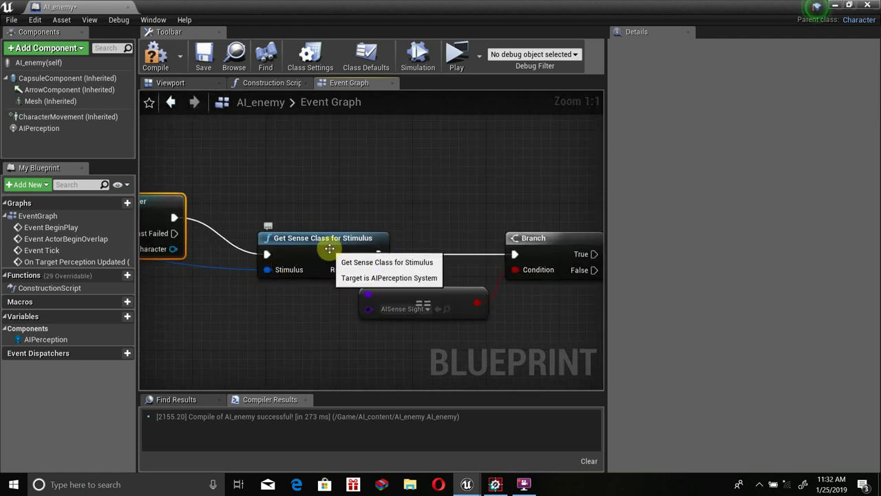
Step: Repeatedly try wires from the Branch's True output, dismissing the action list while repositioning the view
click(466, 303)
mouse_move(466, 303)
right_down()
mouse_move(360, 304)
mouse_move(372, 281)
mouse_move(313, 305)
mouse_move(199, 266)
mouse_move(342, 269)
right_up()
drag(323, 274, 446, 253)
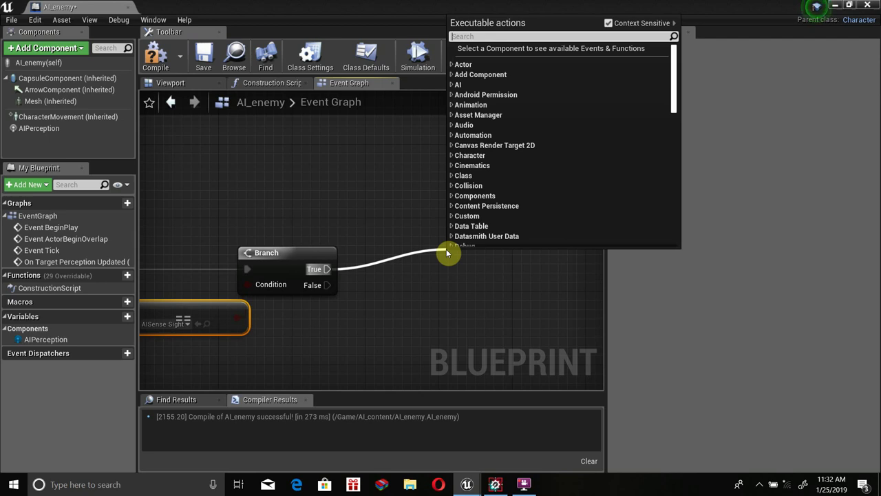
click(261, 221)
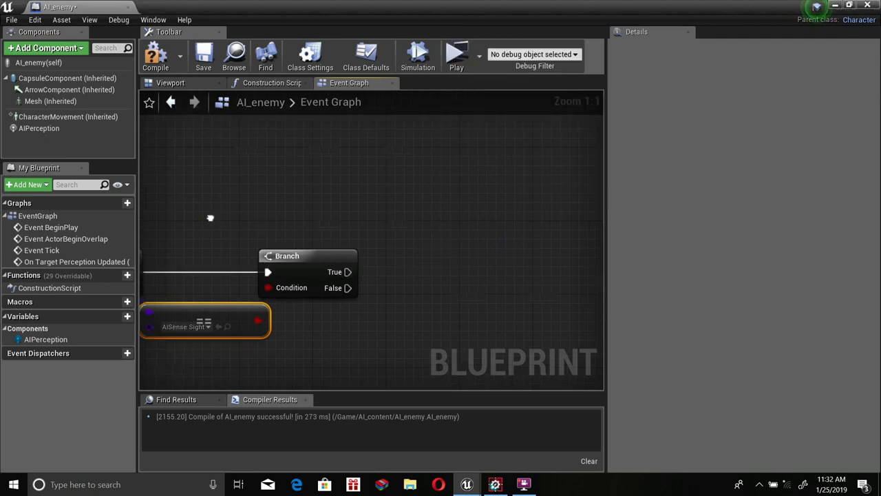
mouse_move(210, 216)
right_down()
mouse_move(512, 201)
mouse_move(384, 210)
mouse_move(324, 257)
right_up()
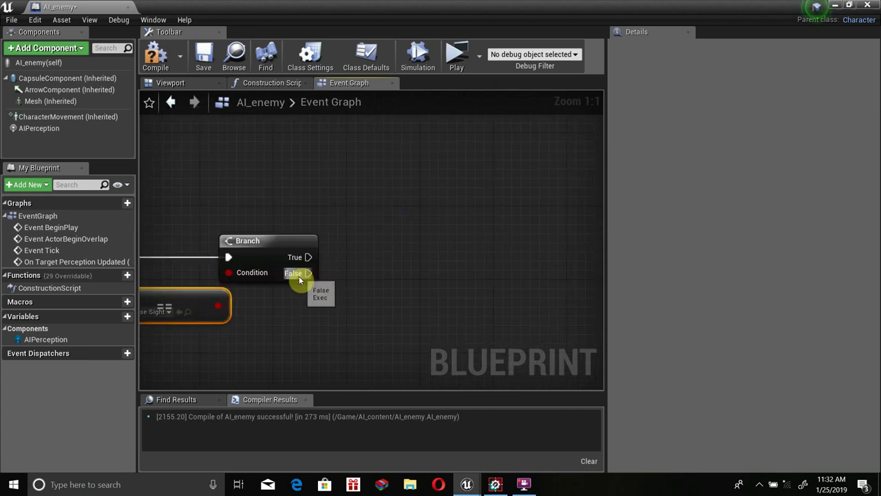
drag(305, 256, 387, 245)
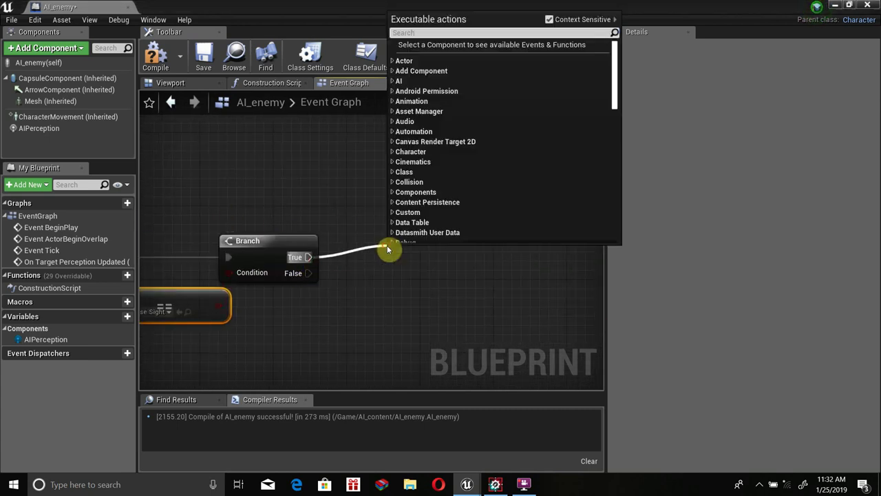
click(364, 219)
right_drag(362, 218, 328, 267)
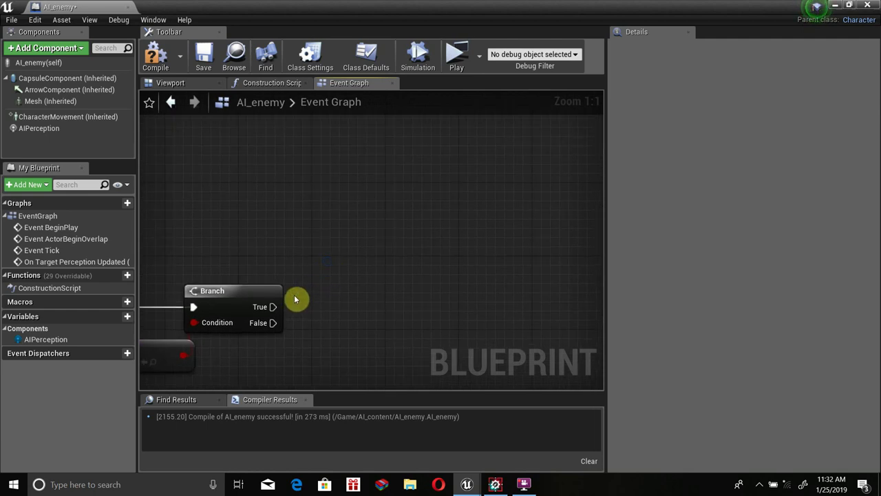
drag(272, 307, 363, 276)
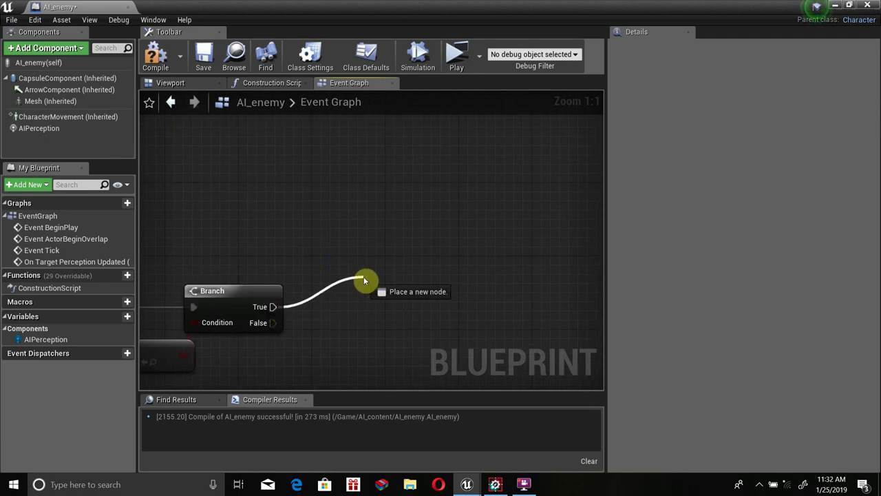
click(299, 264)
drag(272, 306, 340, 258)
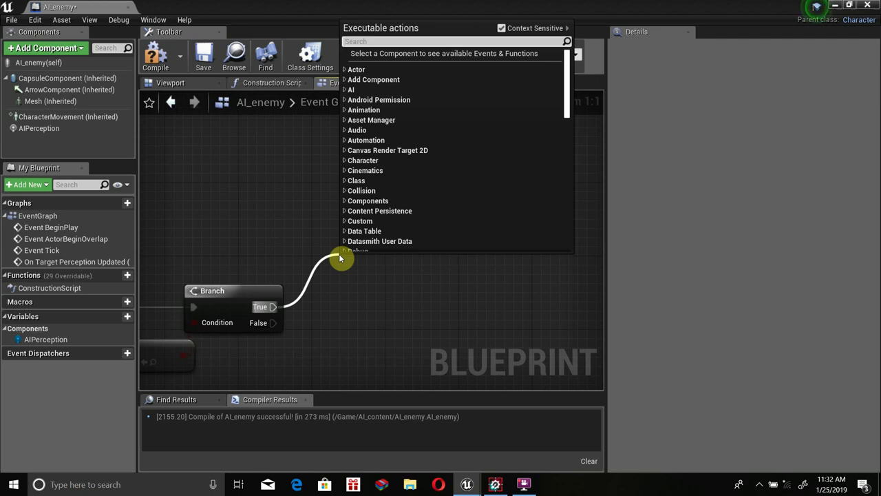
click(287, 289)
drag(273, 306, 353, 285)
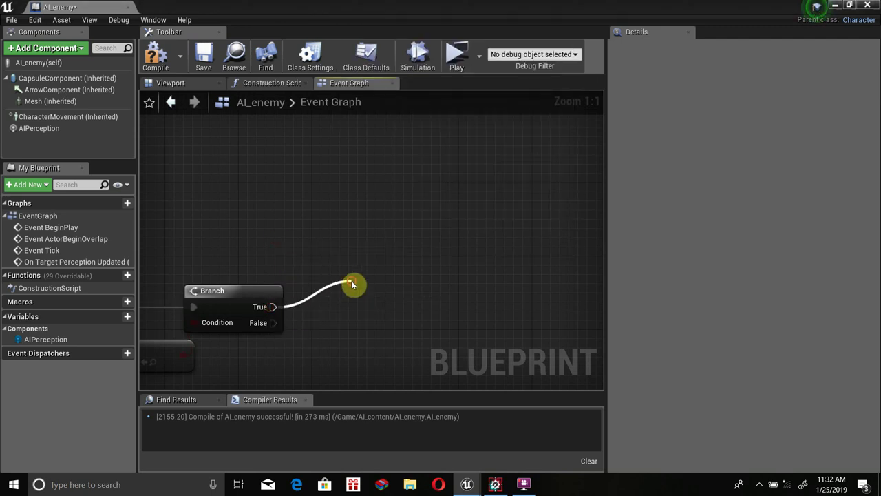
right_drag(286, 279, 383, 246)
right_drag(354, 275, 220, 291)
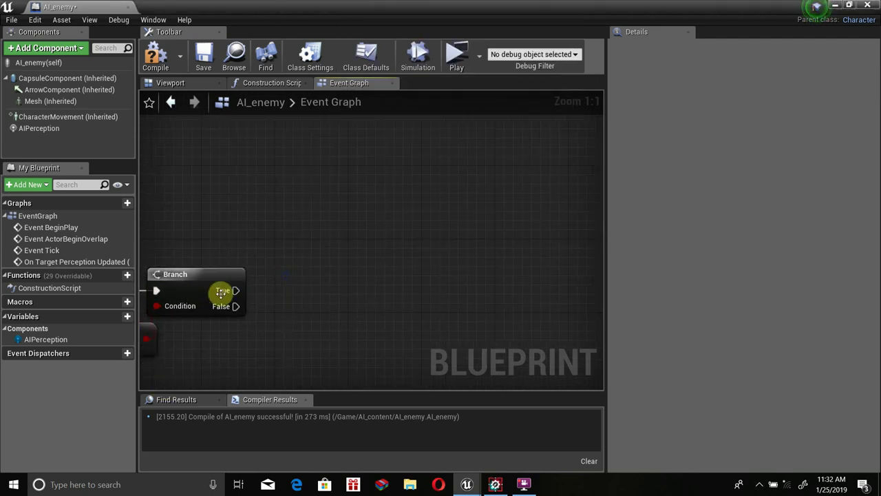
Step: From the Branch's True output, search 'set world' and add SetWorldRotation for the Capsule Component
drag(232, 291, 325, 253)
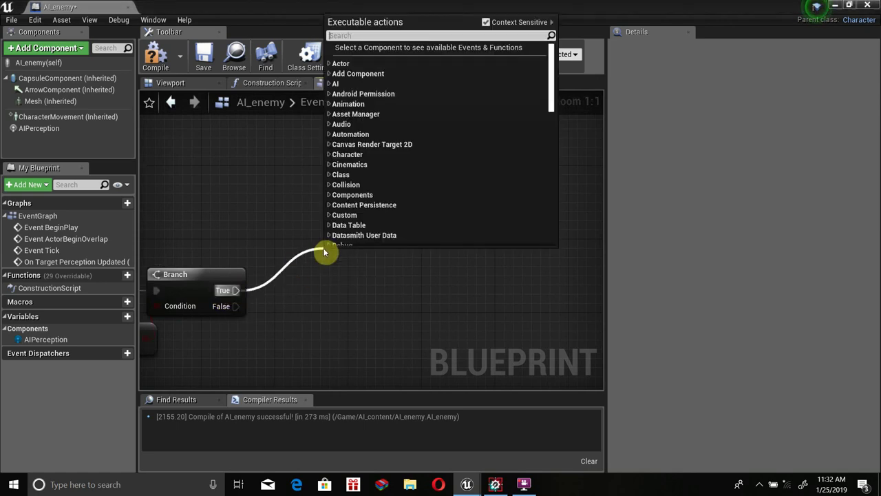
text(f)
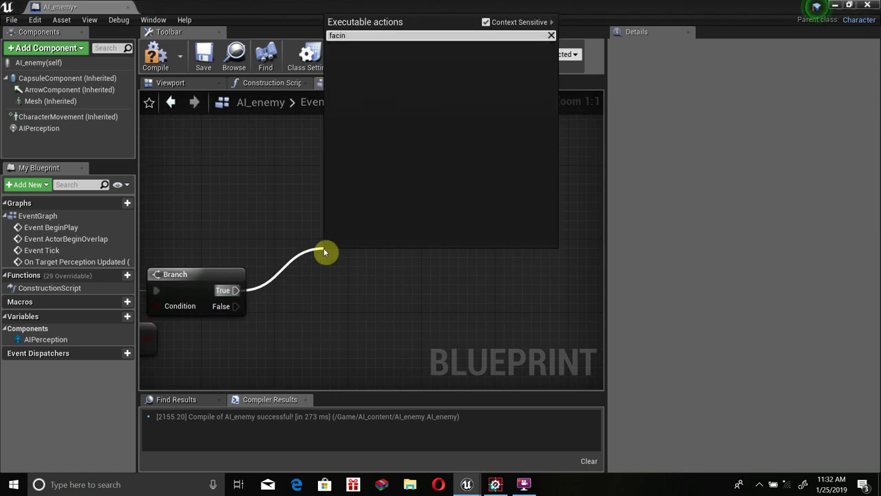
key(BackSpace)
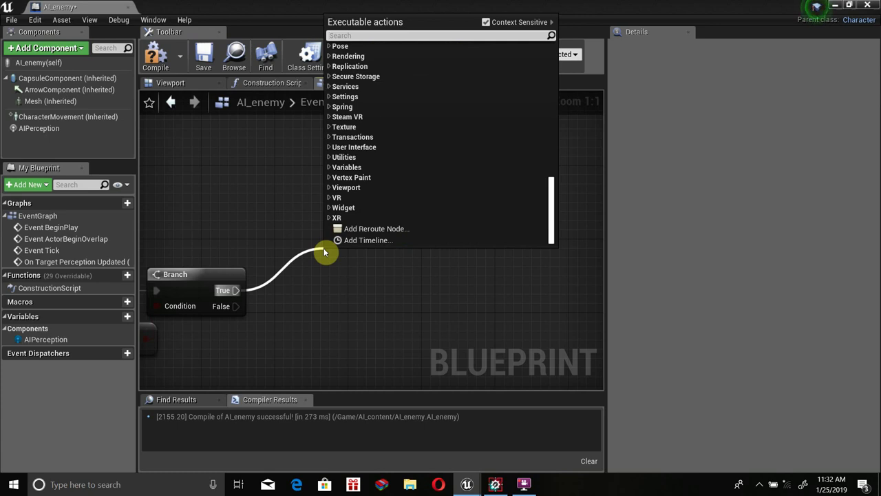
text(s)
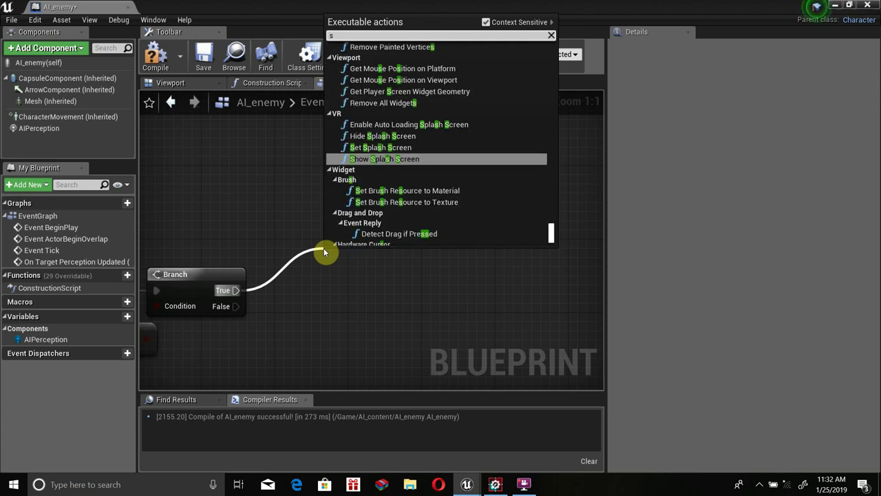
key(BackSpace)
text(set wo)
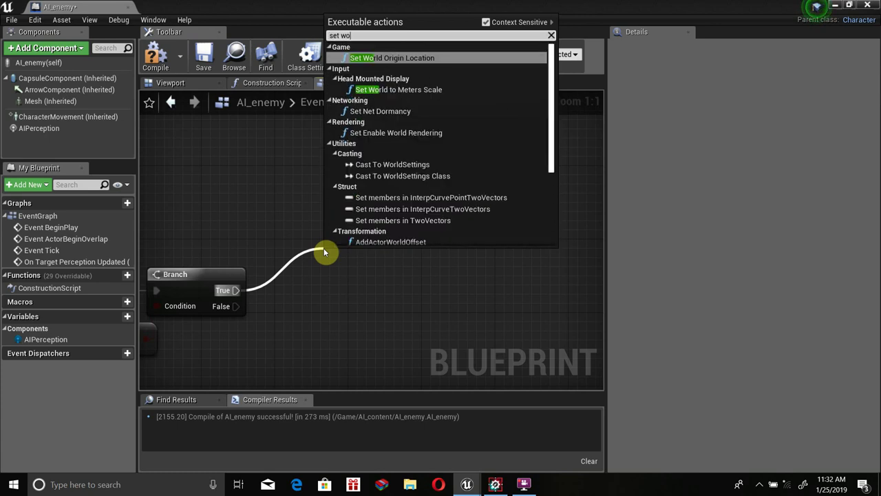
text(rld)
scroll(471, 178, down, 3)
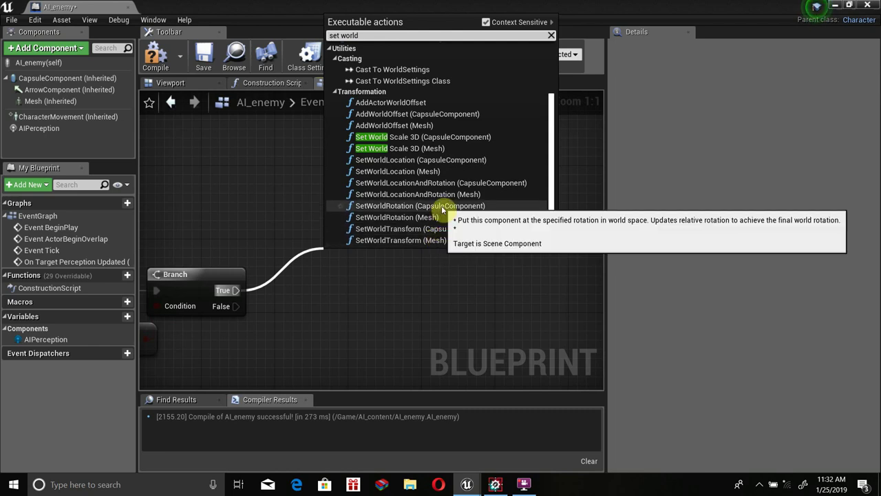
click(443, 207)
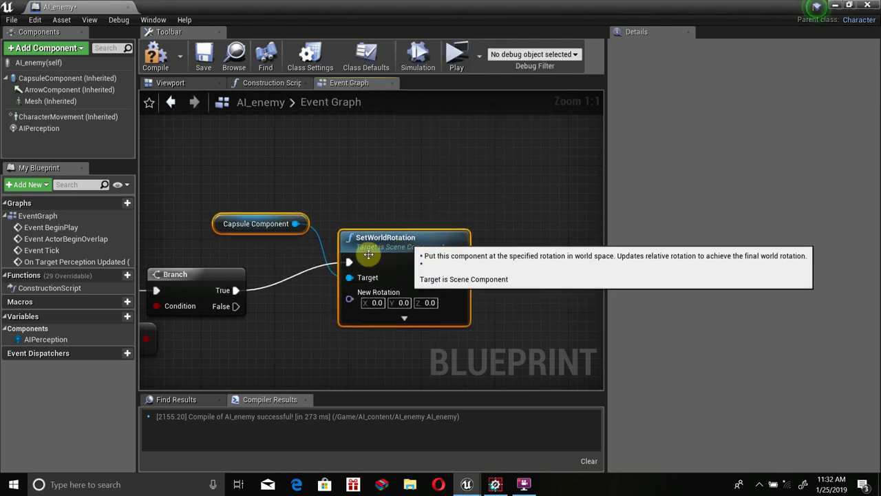
drag(364, 251, 382, 233)
Step: Feed SetWorldRotation's New Rotation from a new Find Look at Rotation node
mouse_move(382, 234)
right_down()
mouse_move(406, 229)
mouse_move(379, 243)
right_up()
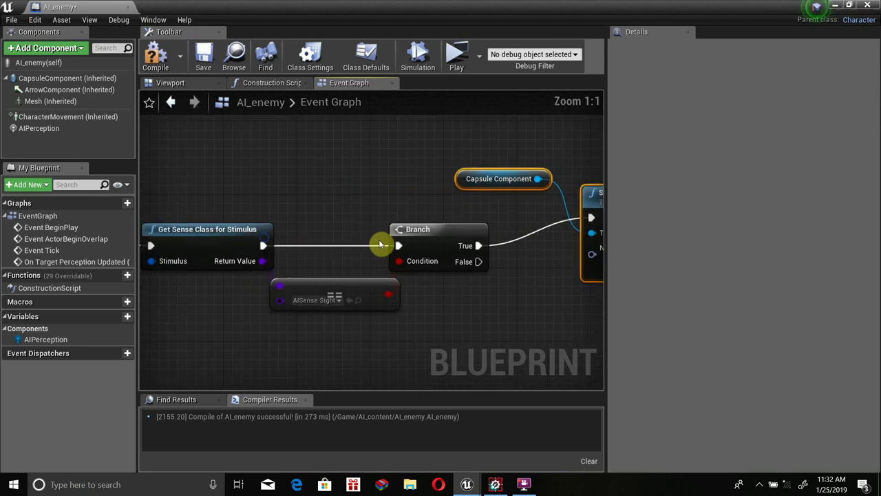
right_drag(380, 275, 369, 277)
right_drag(313, 301, 240, 282)
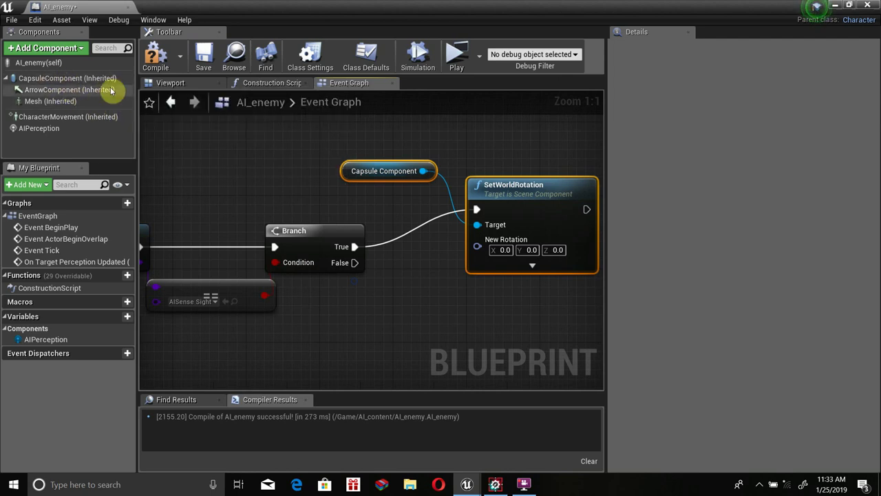
mouse_move(320, 205)
right_down()
mouse_move(475, 234)
mouse_move(359, 216)
right_up()
scroll(475, 234, down, 1)
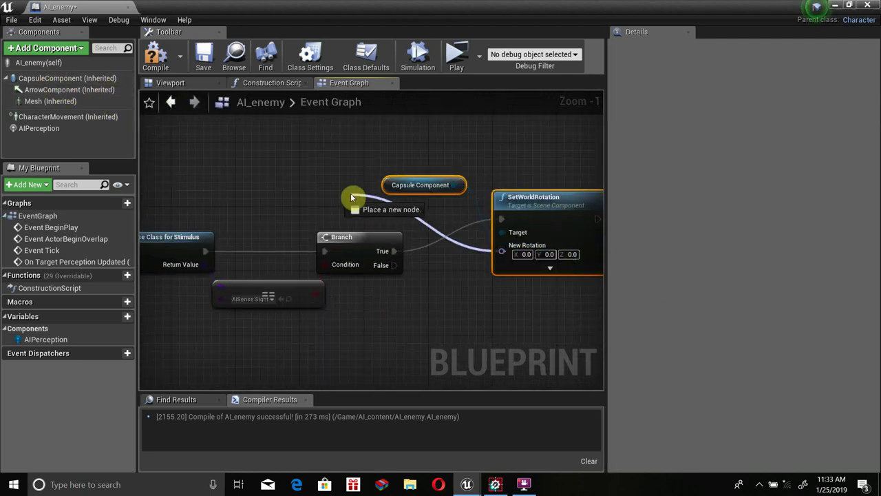
drag(502, 252, 351, 198)
text(fi)
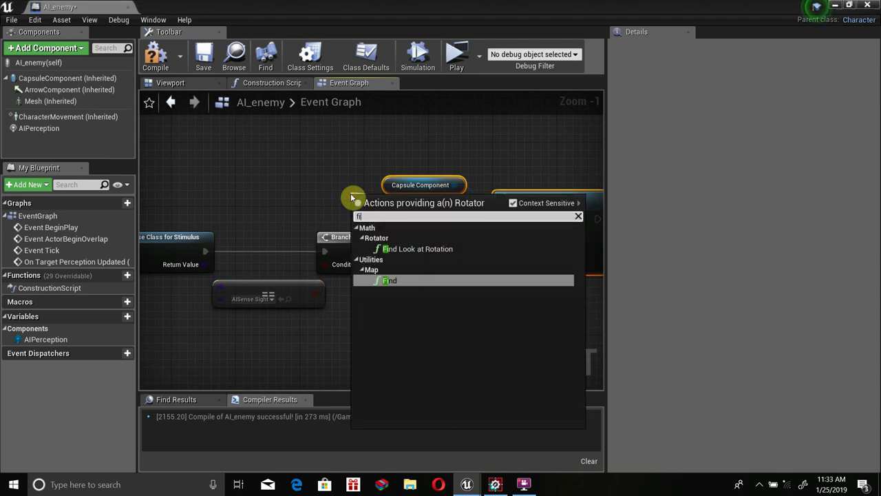
text(nd look)
key(Return)
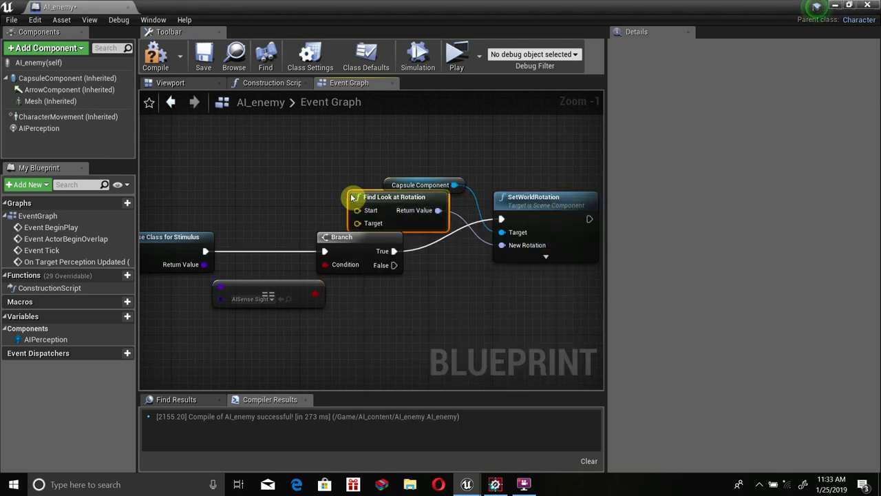
drag(352, 198, 305, 165)
Step: Wire a GetActorLocation (self) node into Find Look at Rotation's Start
mouse_move(206, 204)
right_down()
mouse_move(406, 227)
mouse_move(323, 236)
right_up()
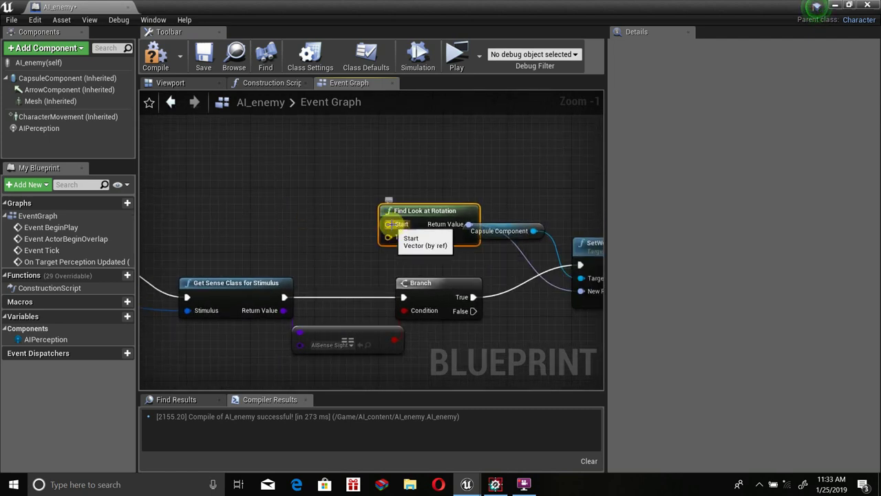
drag(389, 224, 297, 182)
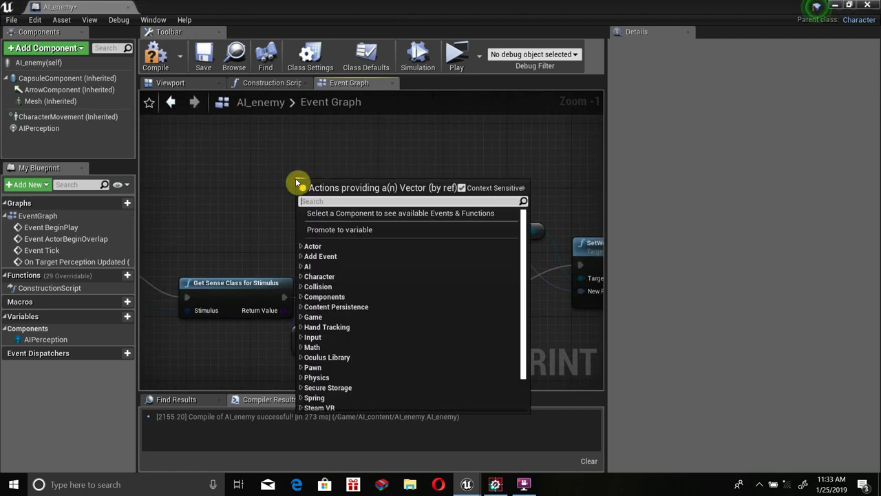
text(get actor)
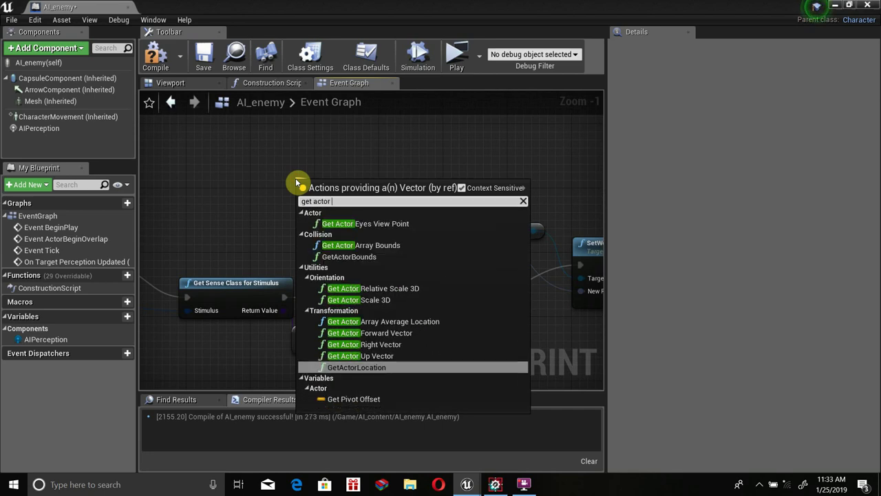
text( loc)
key(Return)
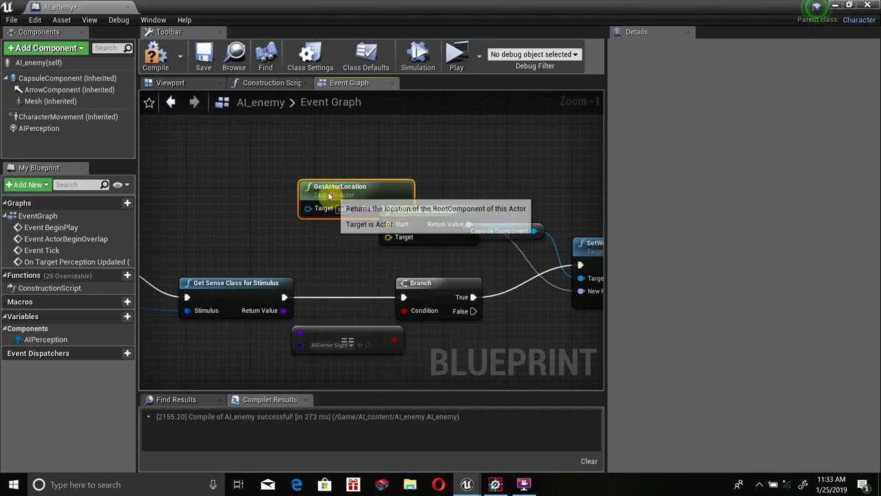
drag(312, 191, 255, 191)
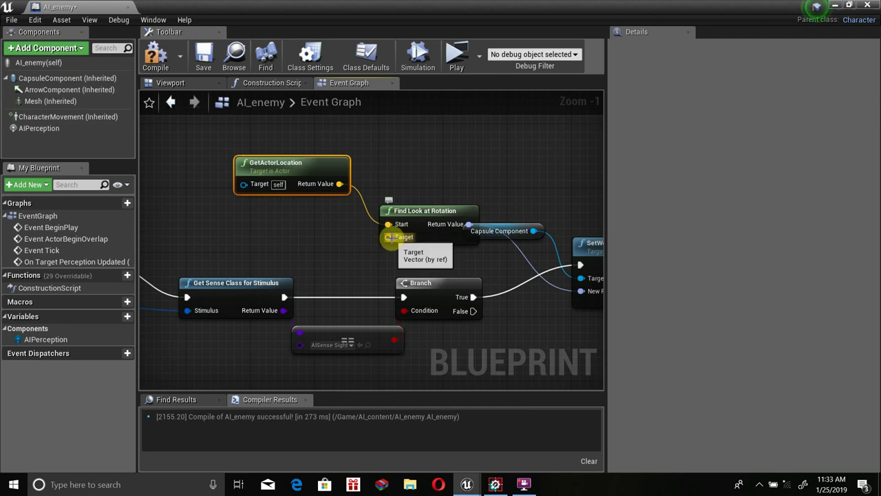
right_drag(232, 207, 431, 176)
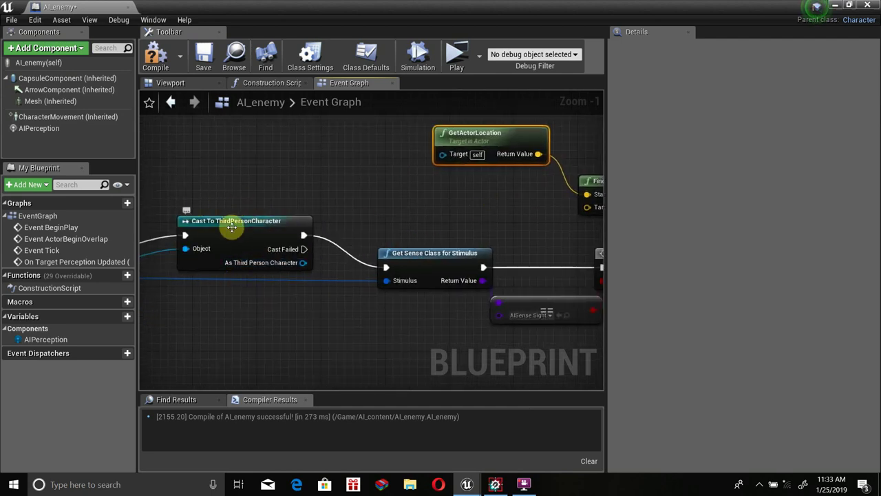
Step: Add GetActorLocation from the cast's player character and wire it into Find Look at Rotation's Target
right_drag(305, 207, 227, 236)
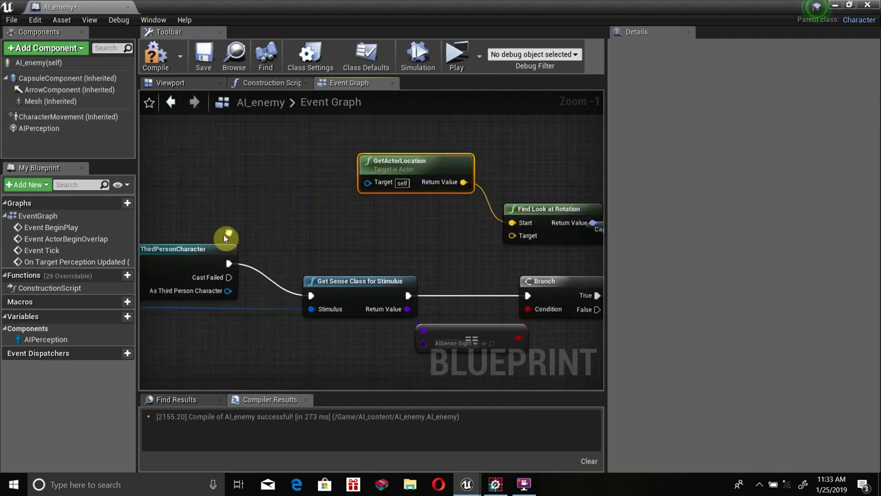
mouse_move(221, 294)
mouse_down()
mouse_move(269, 251)
mouse_move(191, 250)
mouse_up()
right_drag(225, 299, 254, 295)
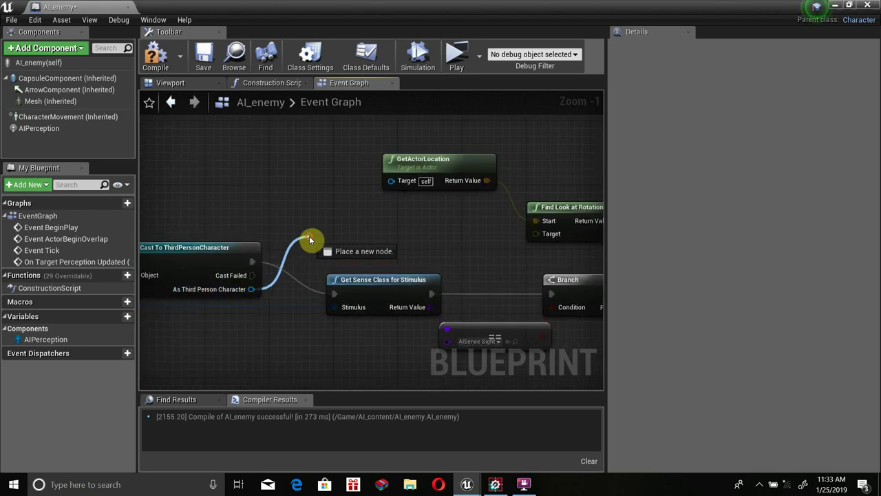
drag(254, 295, 310, 236)
text(get ac)
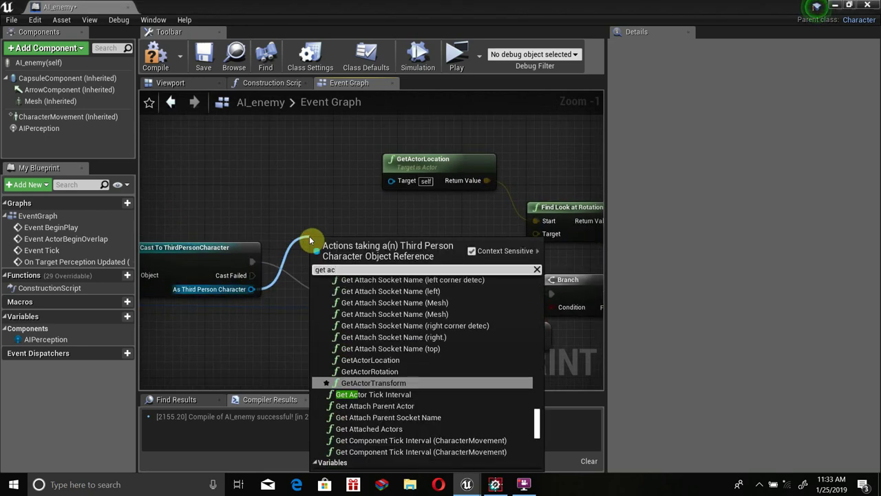
text(tor location)
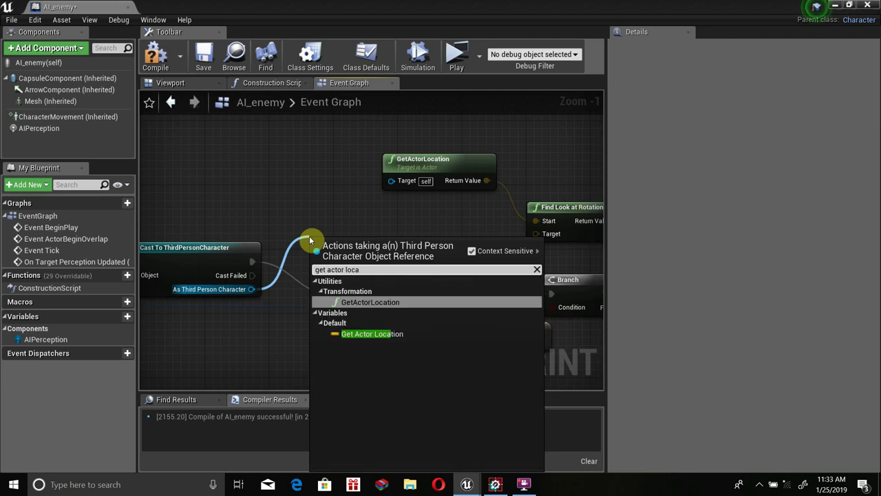
key(Return)
drag(309, 235, 365, 213)
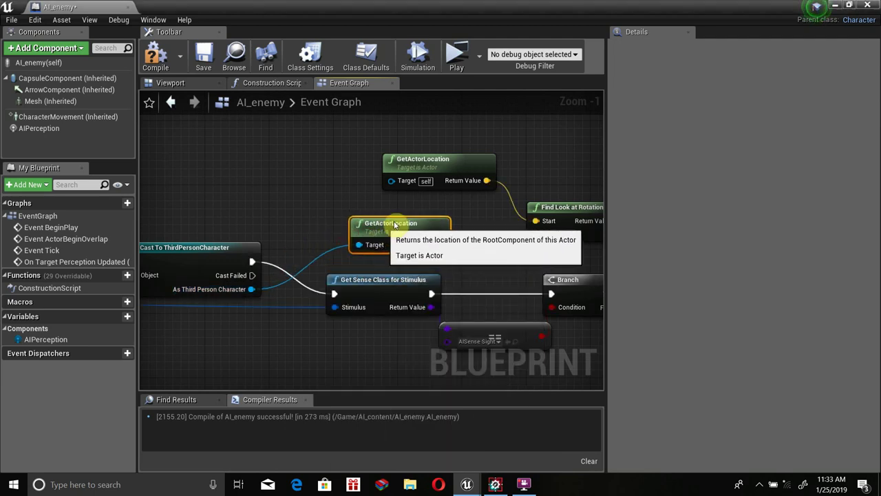
right_drag(241, 277, 203, 291)
right_drag(404, 235, 338, 252)
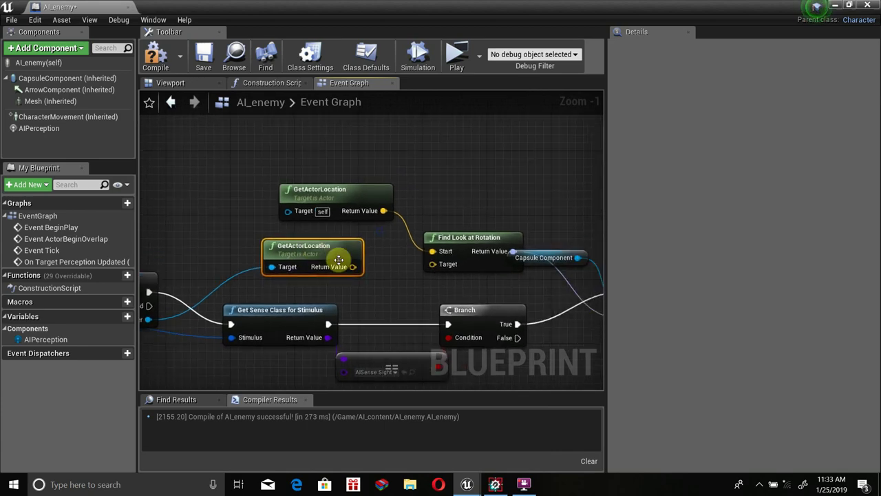
drag(353, 266, 448, 264)
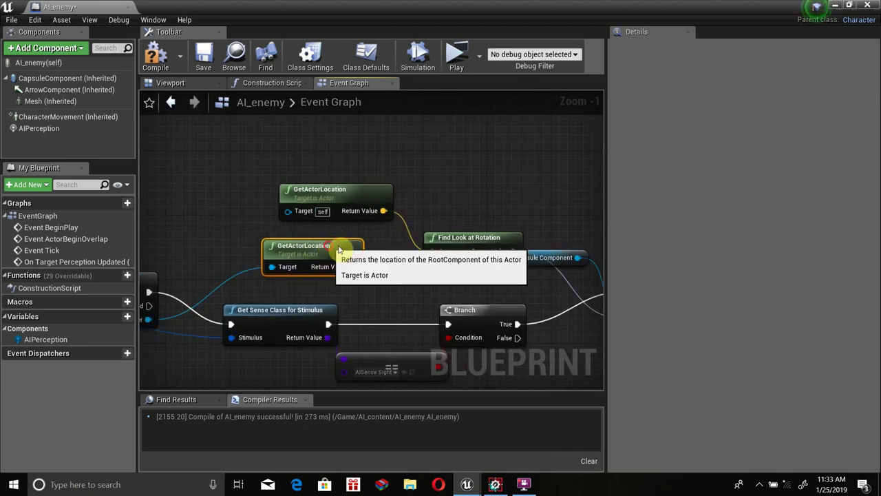
drag(323, 246, 339, 246)
Step: Compile the blueprint, stop the test game, and minimize the Blueprint editor
key(F7)
mouse_move(496, 198)
right_down()
mouse_move(271, 172)
mouse_move(406, 178)
right_up()
scroll(271, 173, down, 1)
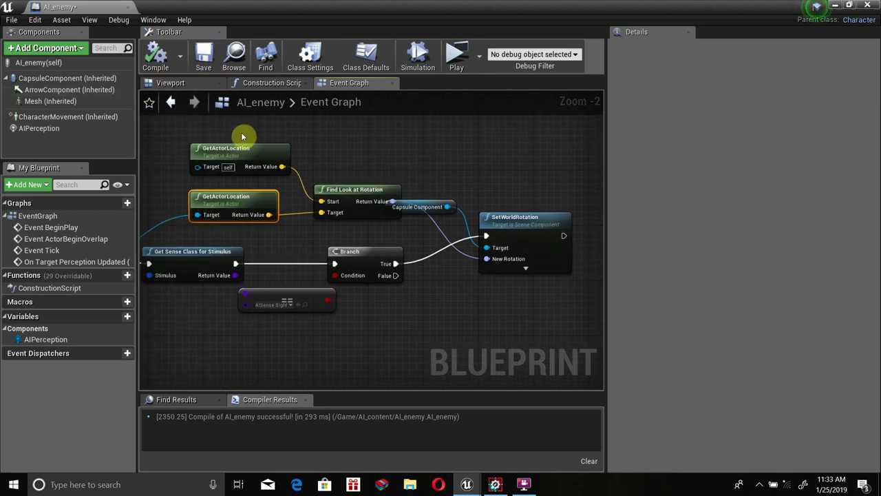
right_drag(241, 133, 336, 138)
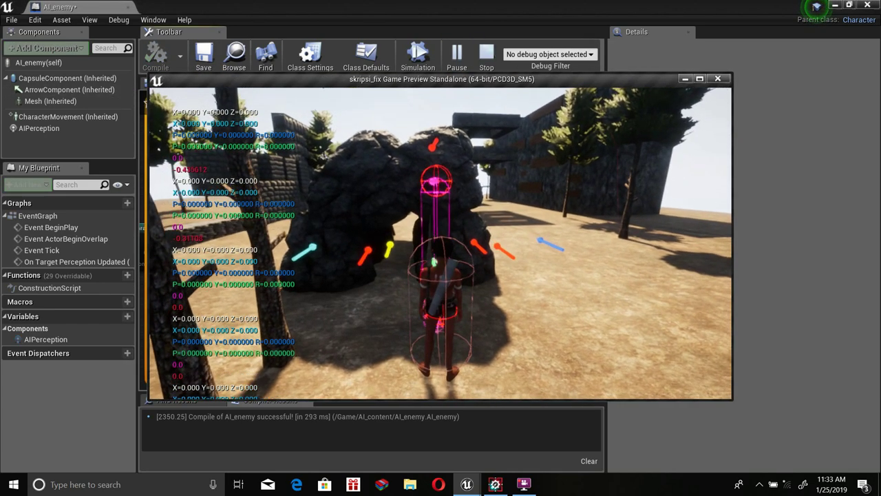
key(Escape)
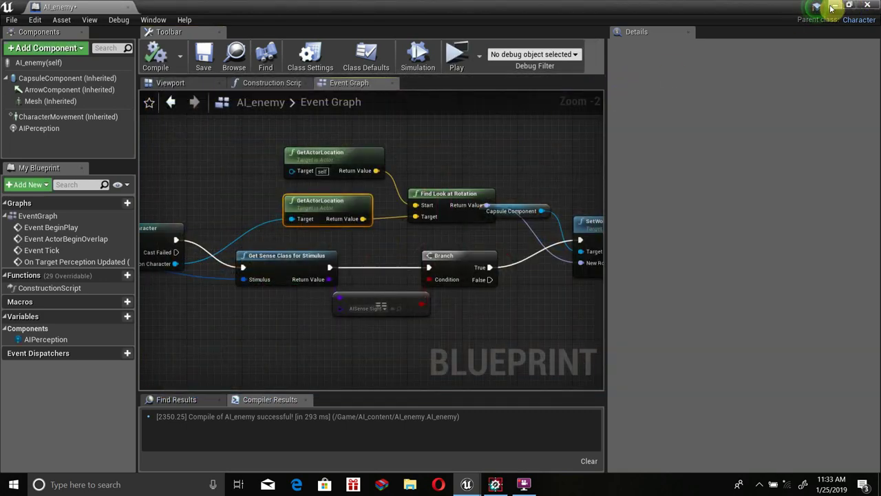
click(831, 7)
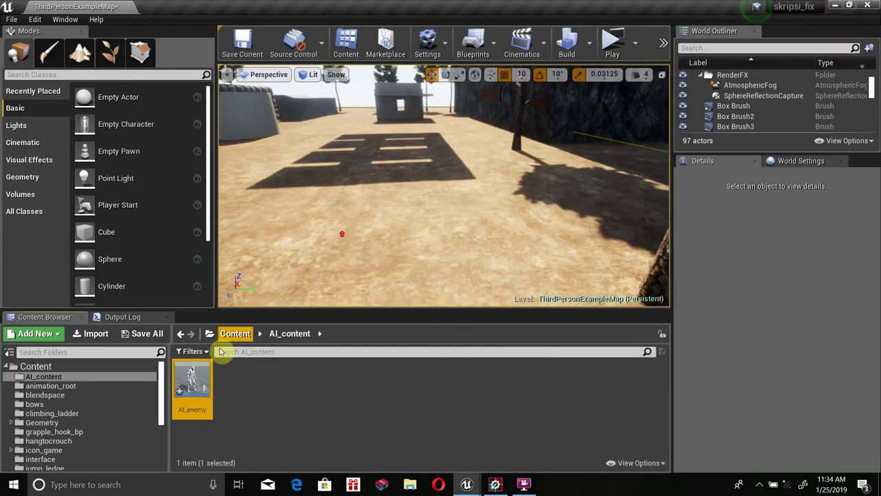
Step: Place an AI_enemy on the sand and play-test, running the character past it through the rock arch
drag(193, 382, 356, 155)
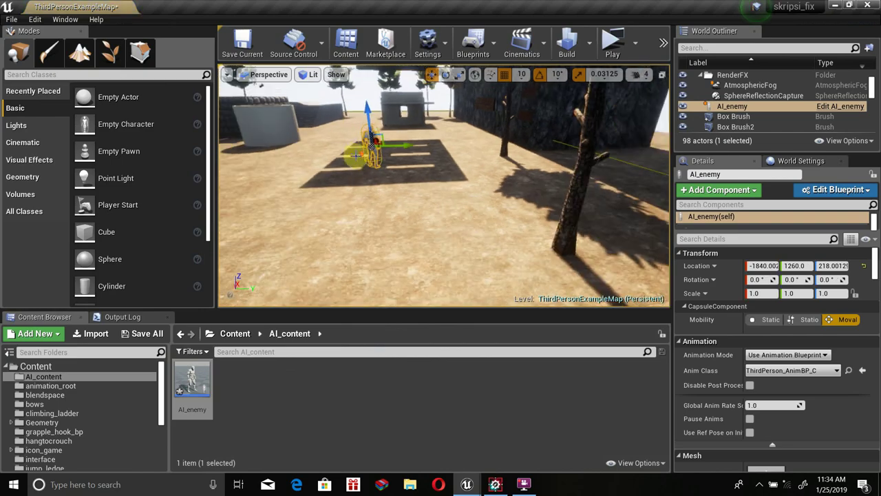
right_drag(356, 156, 375, 157)
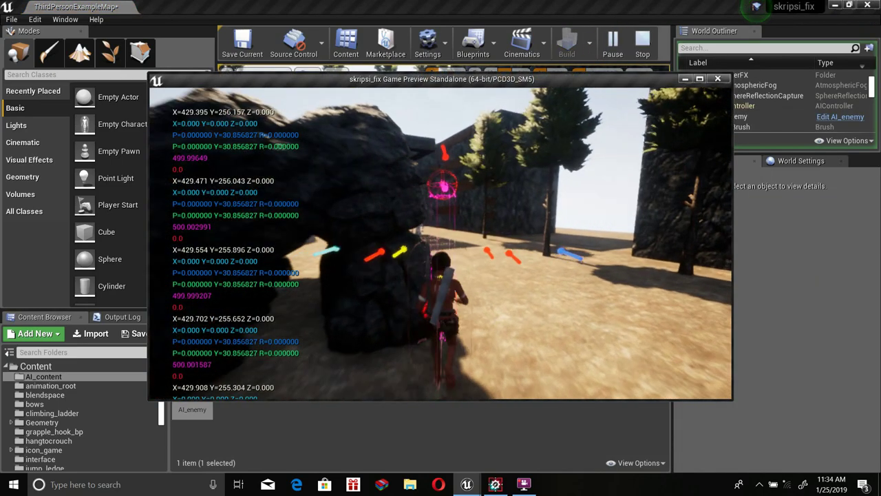
key(w)
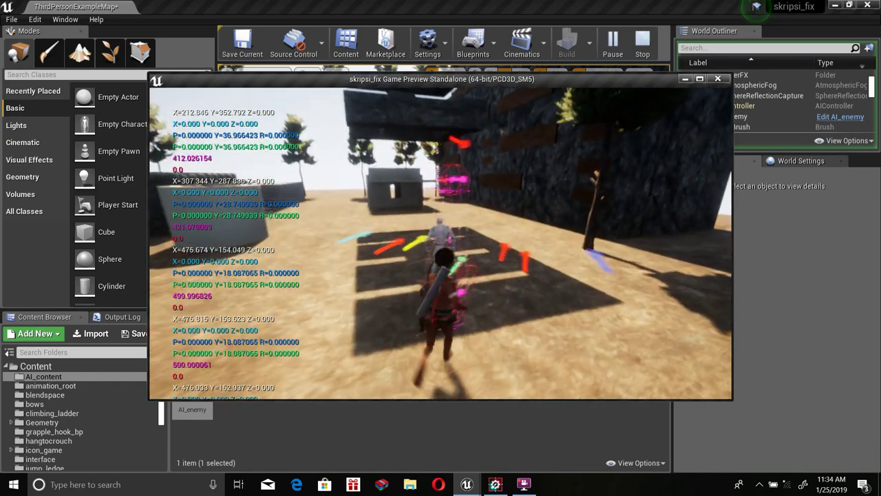
key(w)
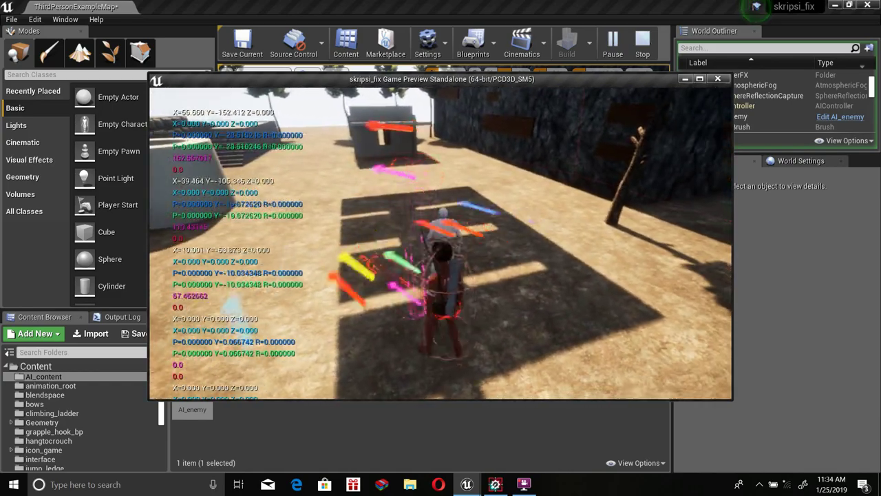
key(w)
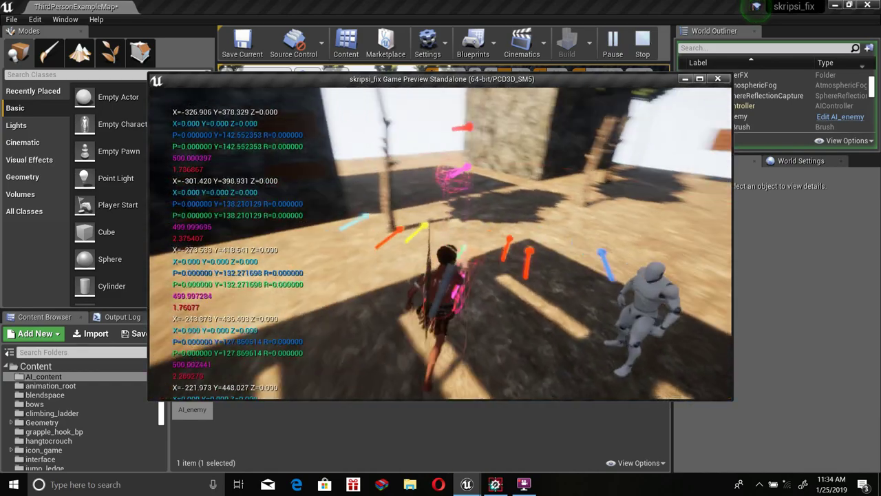
key(w)
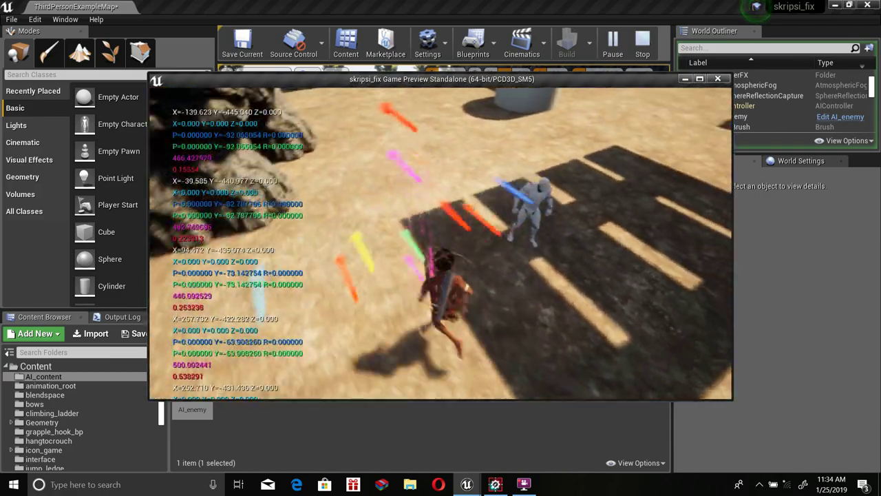
key(w)
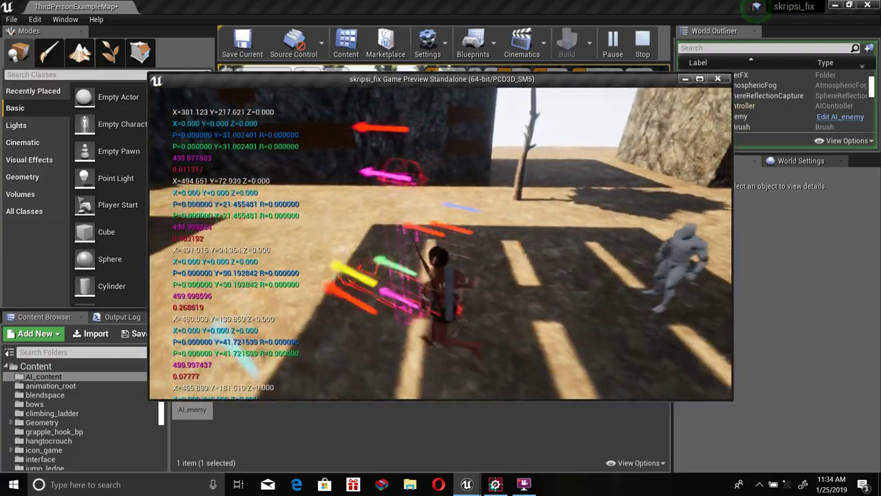
key(w)
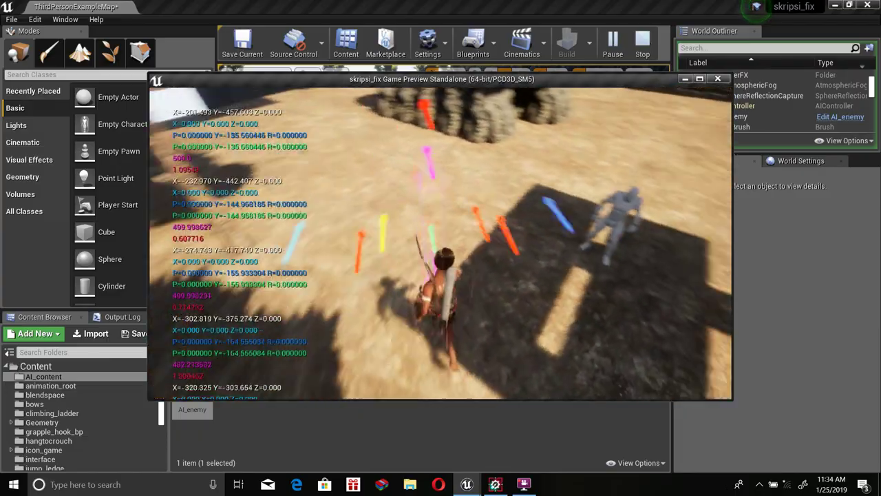
key(w)
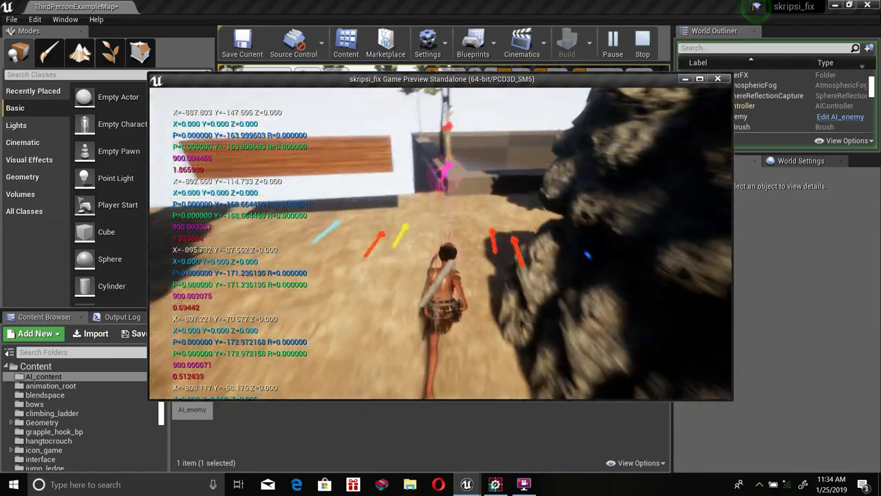
key(w)
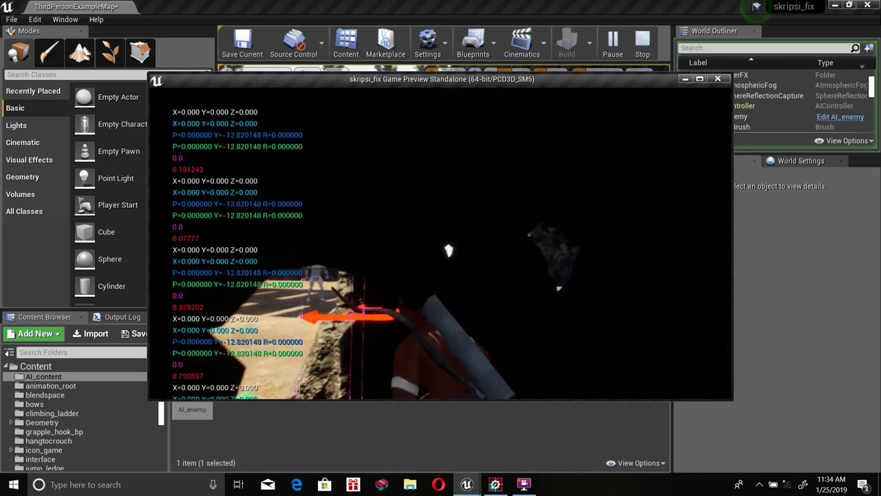
key(w)
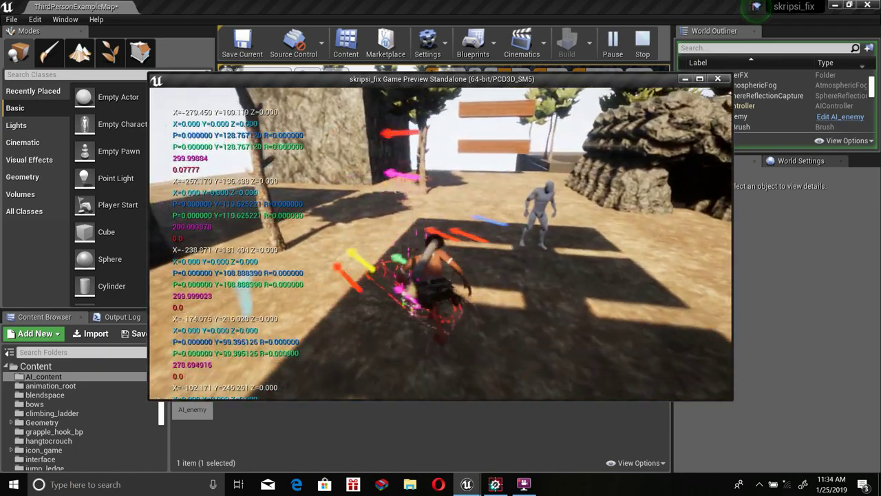
Step: Stop the game preview and reopen the AI_enemy blueprint from the Content Browser
key(Escape)
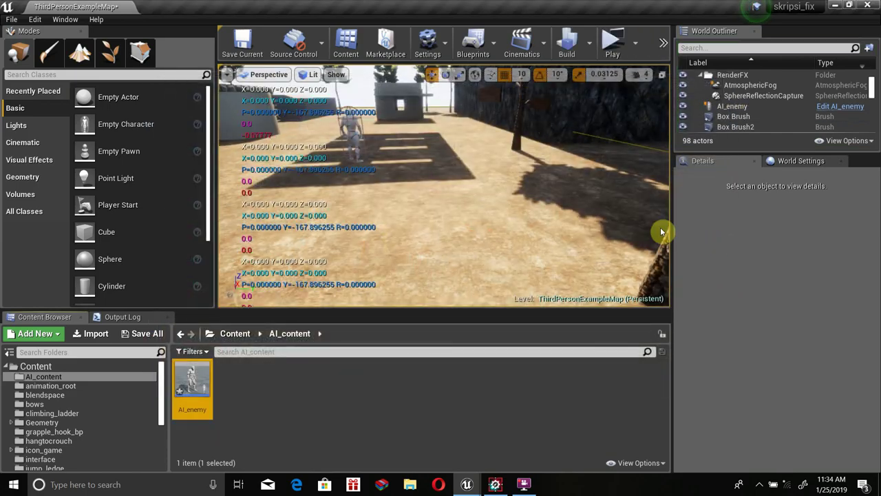
drag(386, 181, 425, 181)
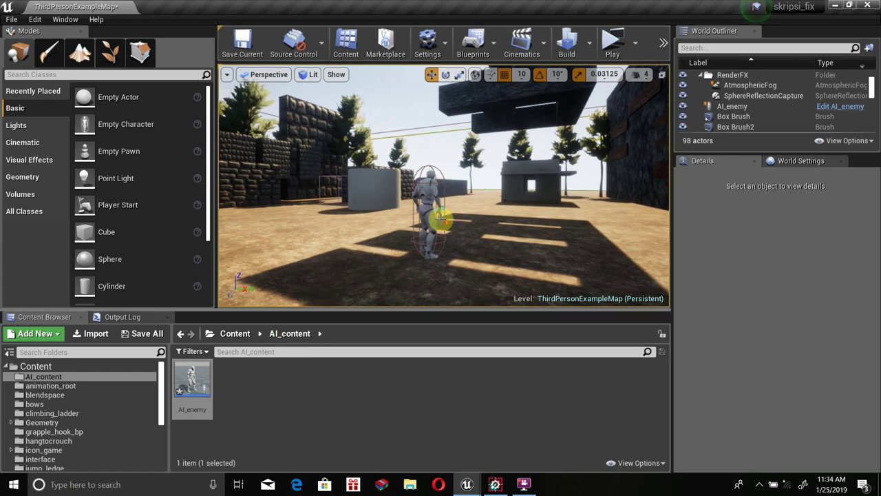
scroll(440, 219, up, 5)
scroll(440, 220, down, 5)
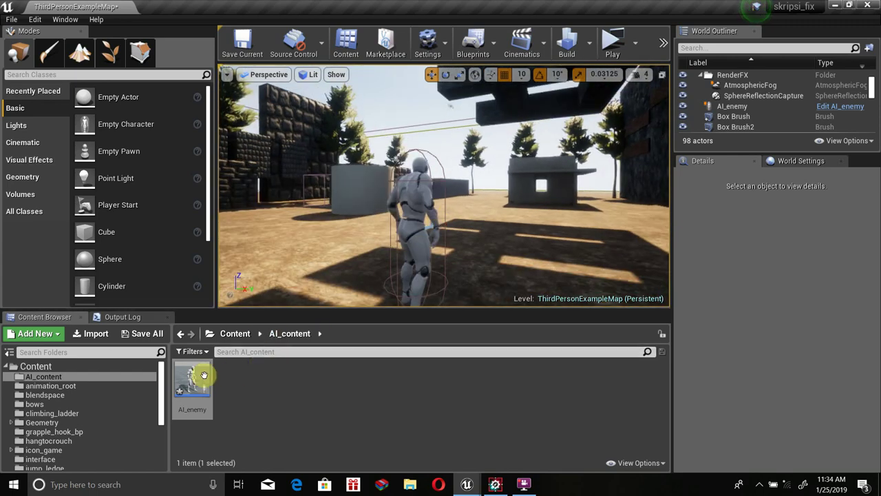
double_click(192, 377)
Step: Rearrange Get Sense Class for Stimulus and the AISense Sight node to make room
right_drag(317, 246, 391, 217)
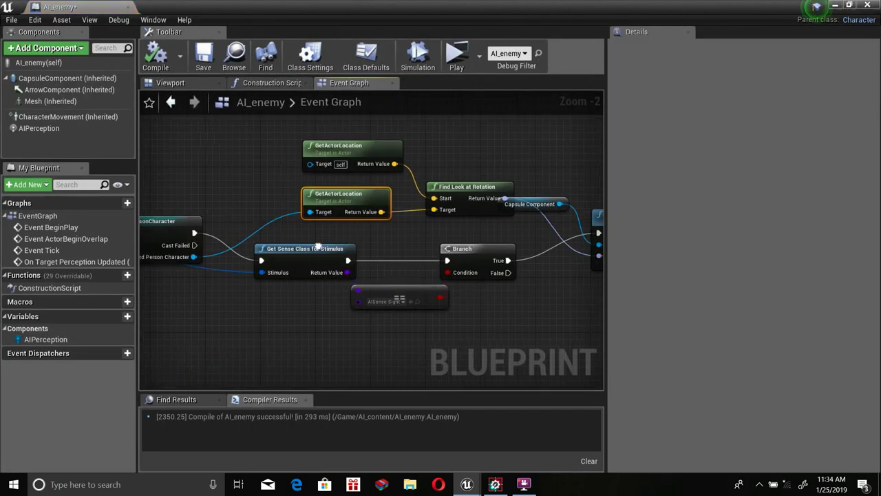
drag(351, 236, 365, 236)
right_drag(384, 268, 250, 252)
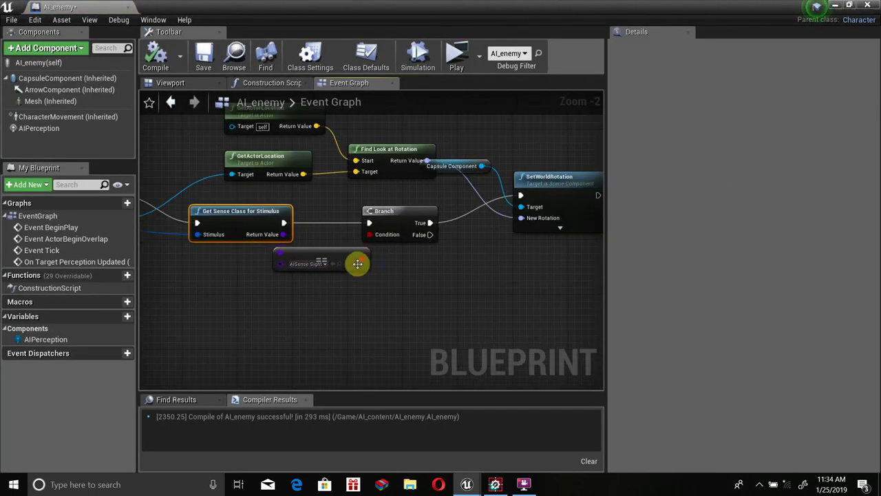
drag(354, 262, 379, 274)
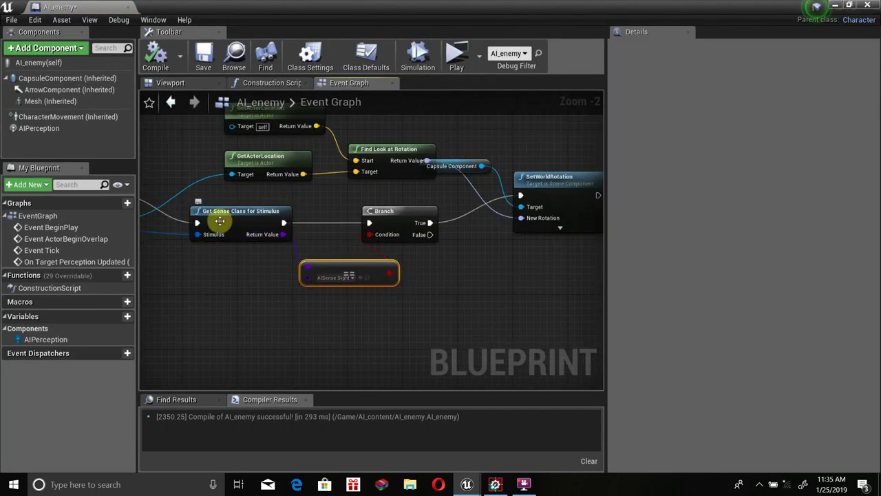
drag(230, 219, 223, 212)
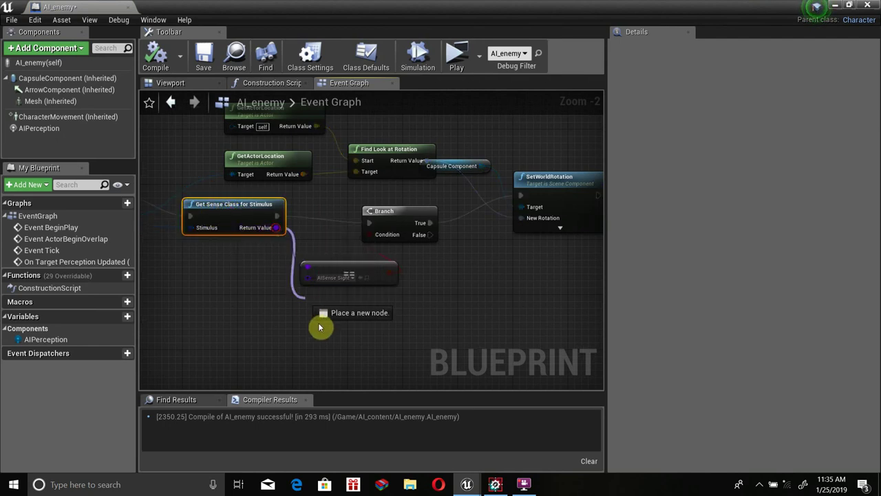
Step: Add a second Equal (Class) node from the sense class, set to AISense_Hearing
drag(276, 228, 320, 328)
text(==4)
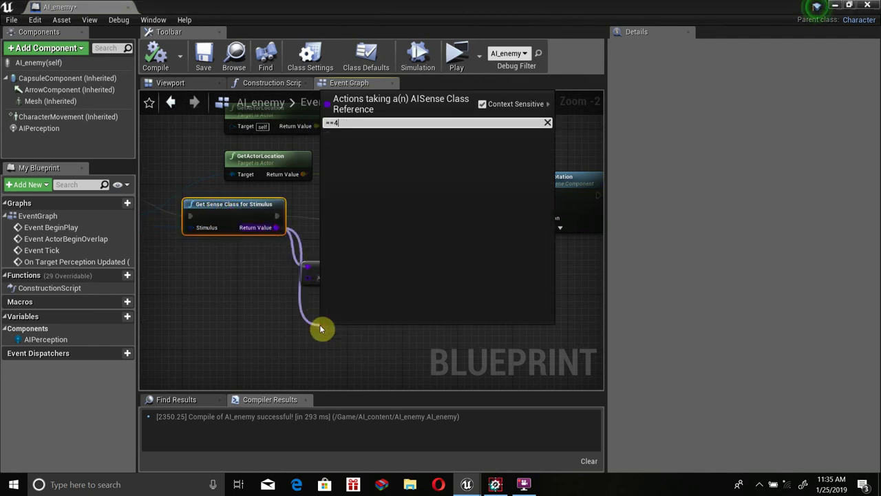
key(BackSpace)
key(Return)
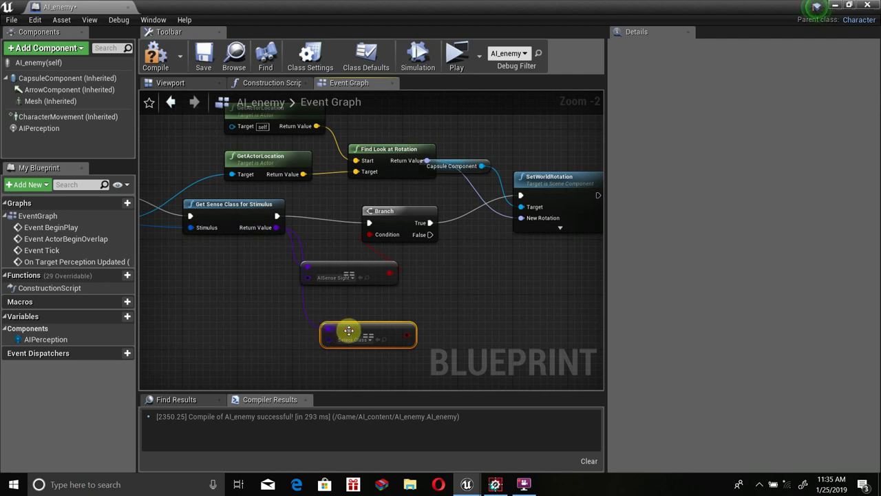
drag(349, 330, 329, 310)
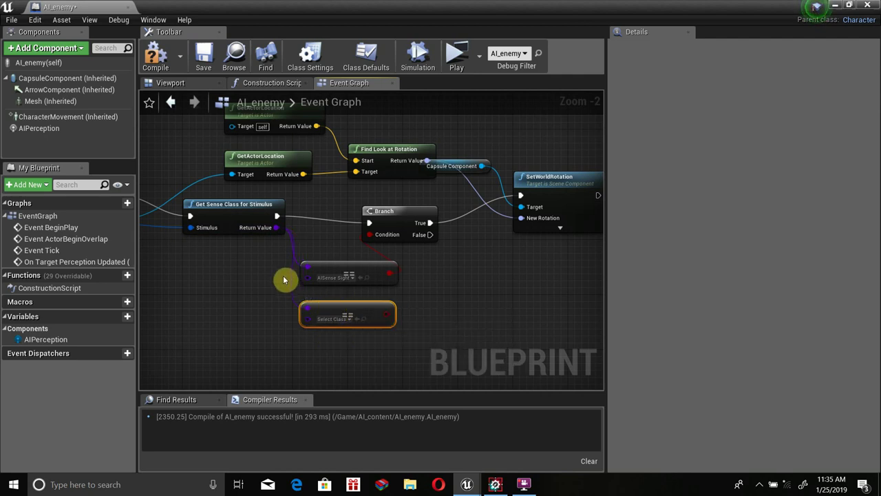
click(343, 319)
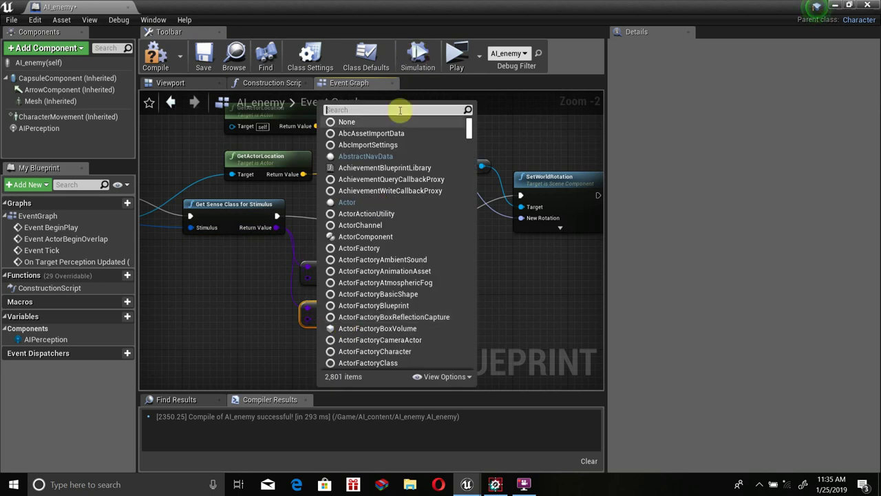
text(AI se)
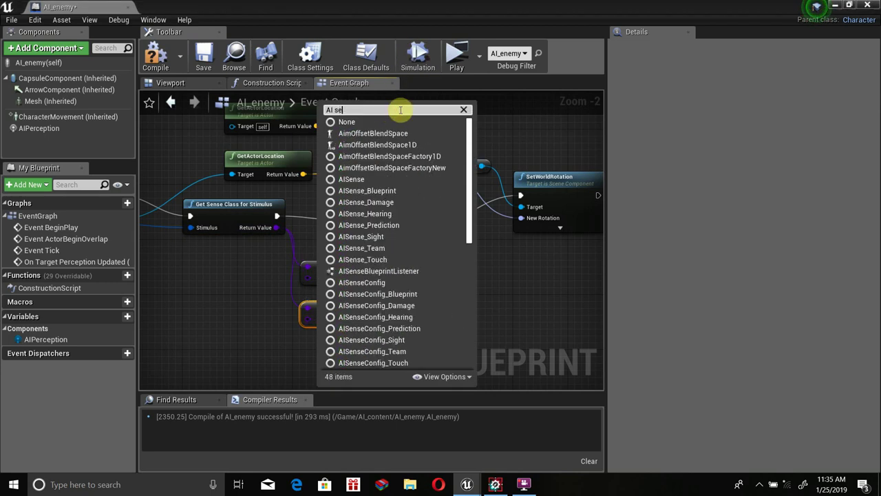
text(nse )
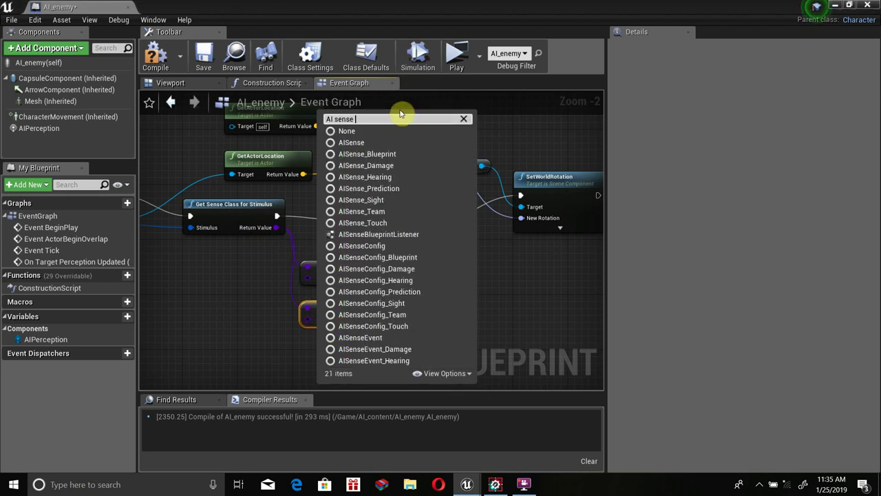
text(hea)
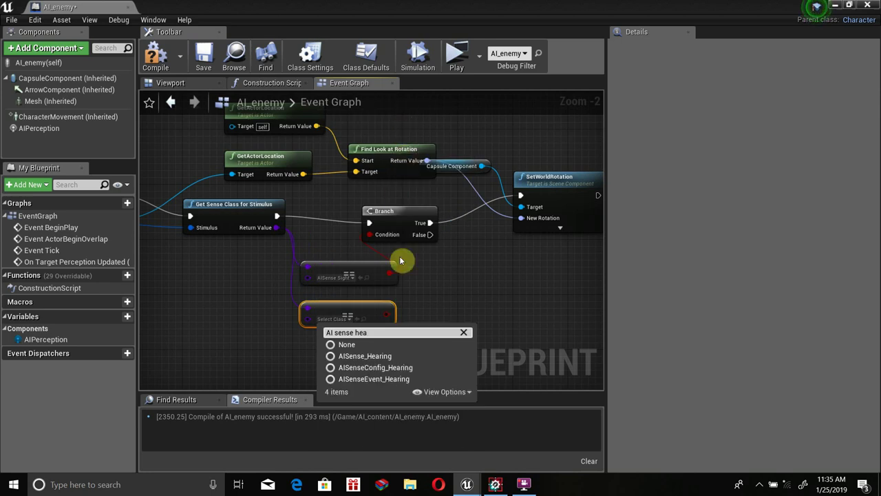
click(368, 356)
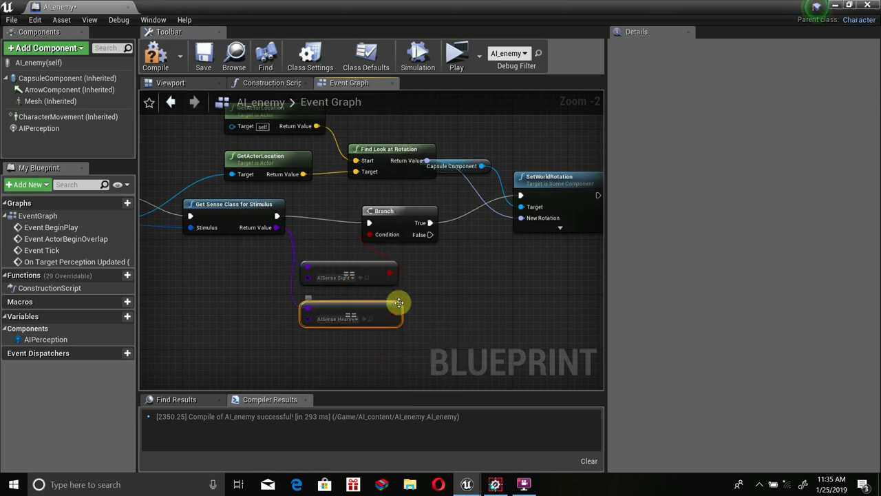
Step: Box-select the Branch and SetWorldRotation nodes and move them to the right
mouse_move(427, 236)
right_down()
mouse_move(360, 259)
mouse_move(307, 238)
right_up()
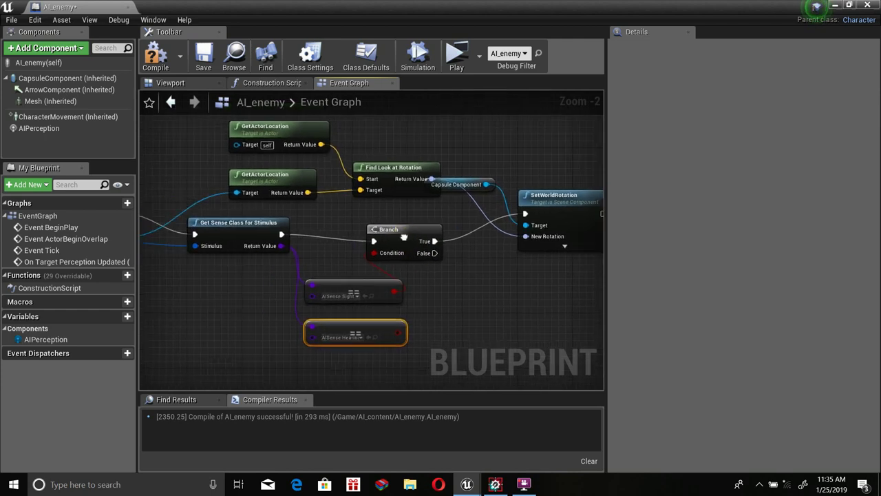
drag(400, 219, 567, 262)
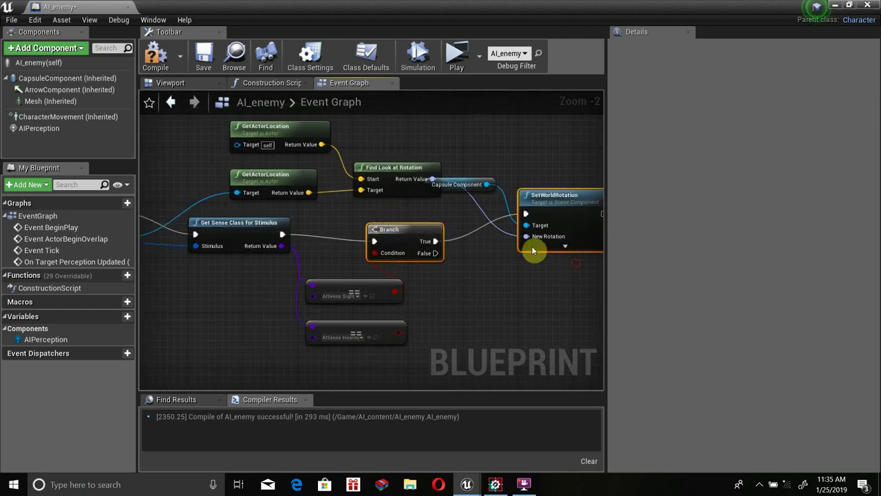
drag(459, 191, 641, 199)
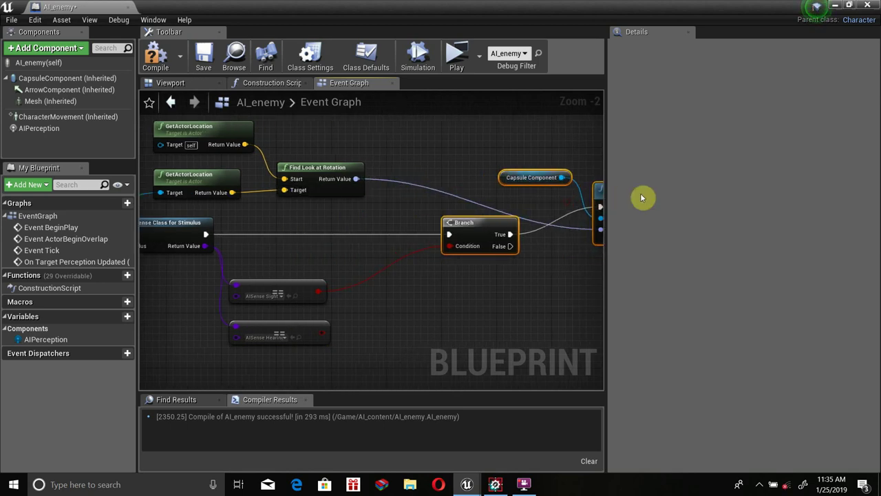
Step: Add a Sequence node after Get Sense Class for Stimulus's execution output
right_drag(204, 234, 321, 236)
drag(324, 234, 400, 232)
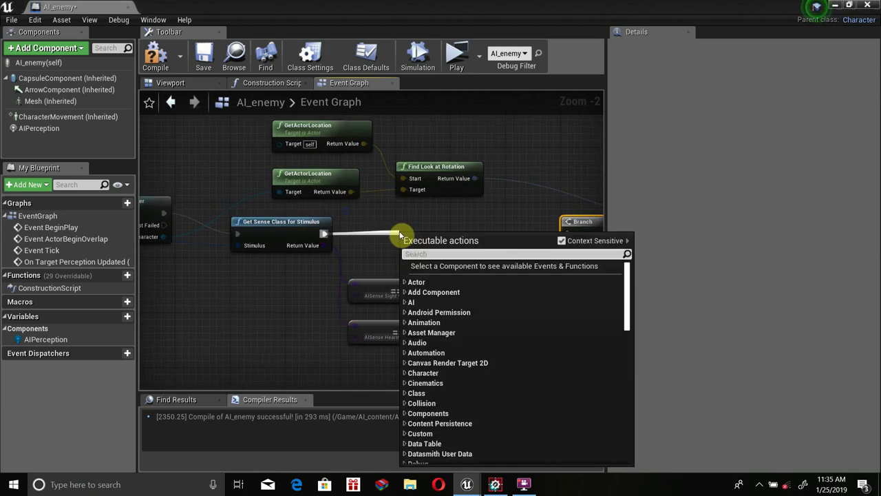
text(sequence)
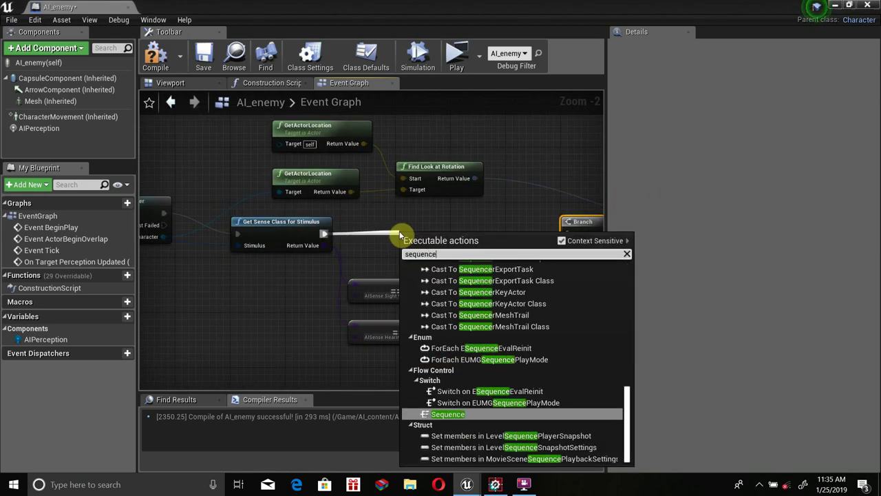
key(Return)
right_drag(422, 219, 337, 193)
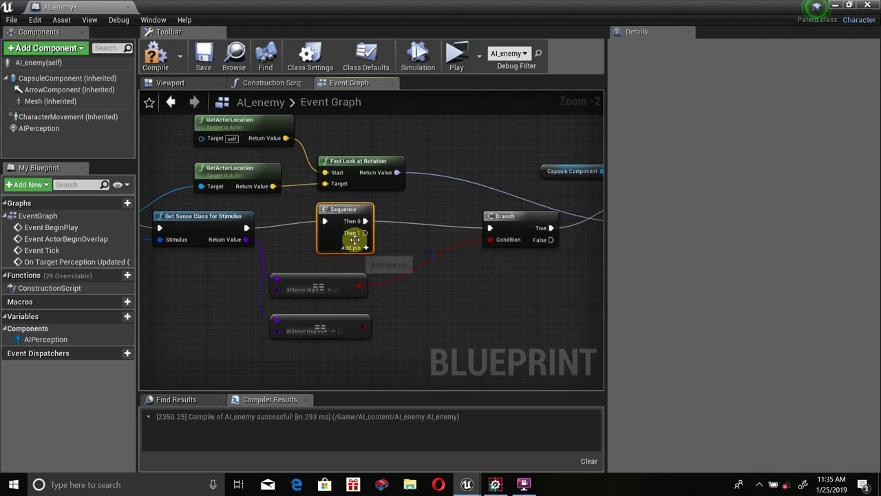
Step: Add a Branch on Sequence Then 1 driven by the AISense Hearing comparison
drag(364, 232, 453, 293)
text(br)
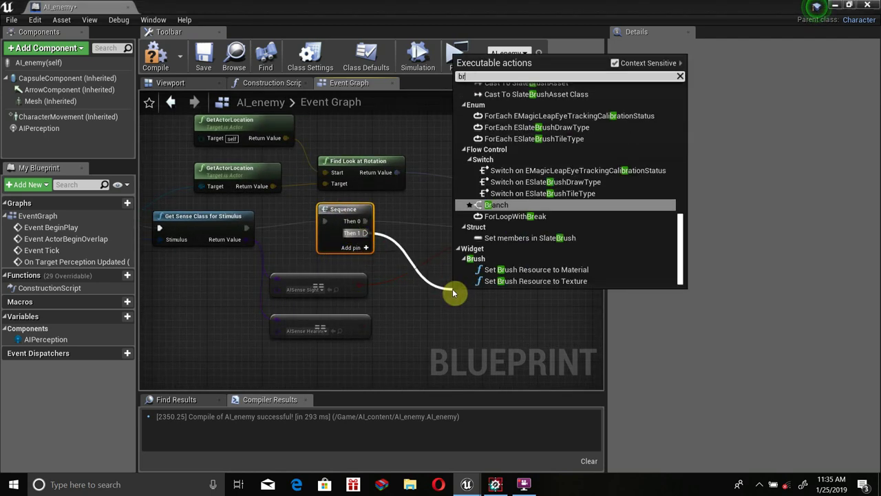
text(anch)
key(Return)
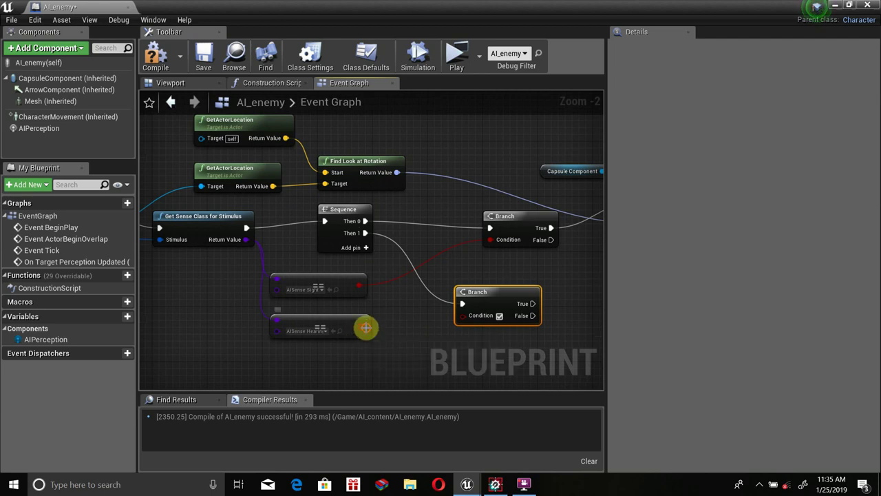
drag(365, 327, 462, 316)
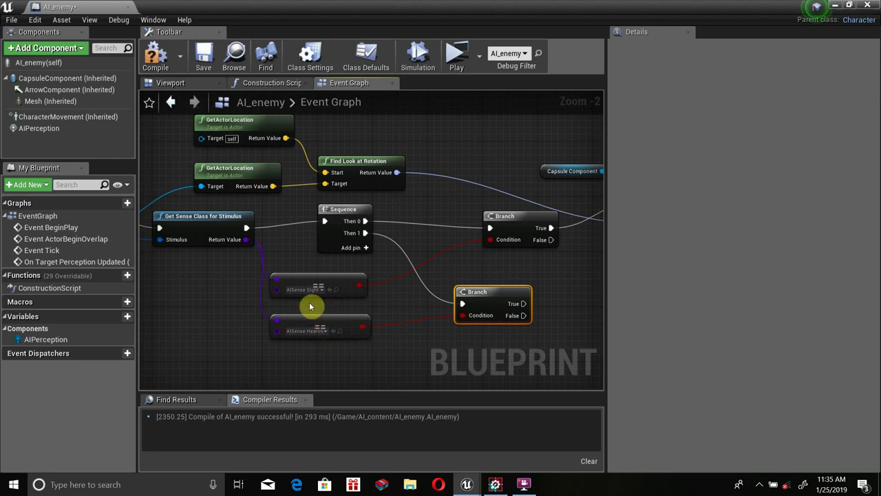
right_drag(388, 311, 215, 311)
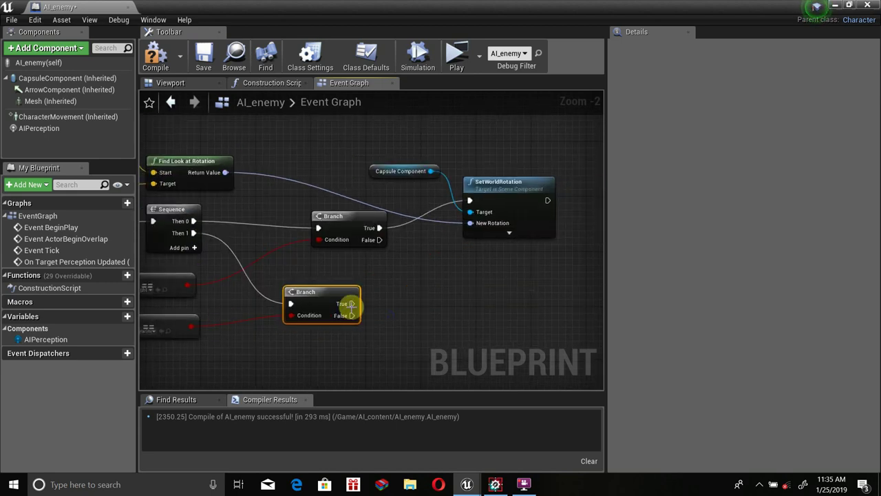
drag(351, 303, 451, 287)
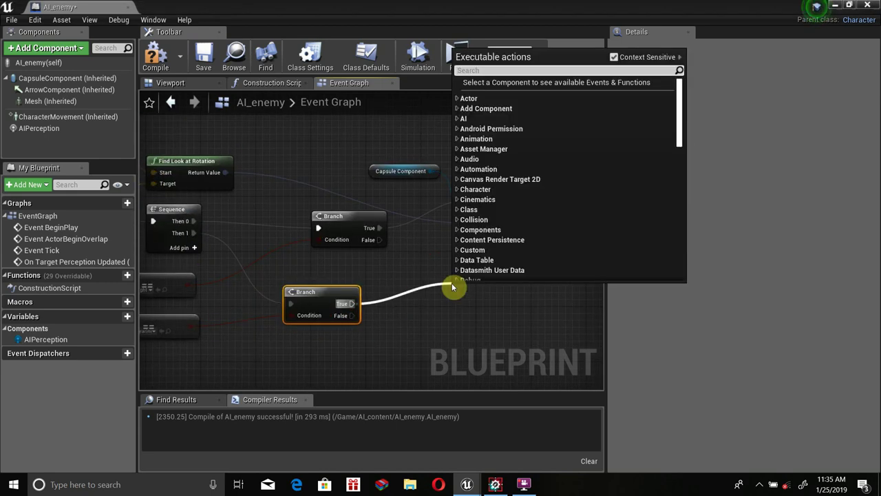
drag(407, 148, 565, 261)
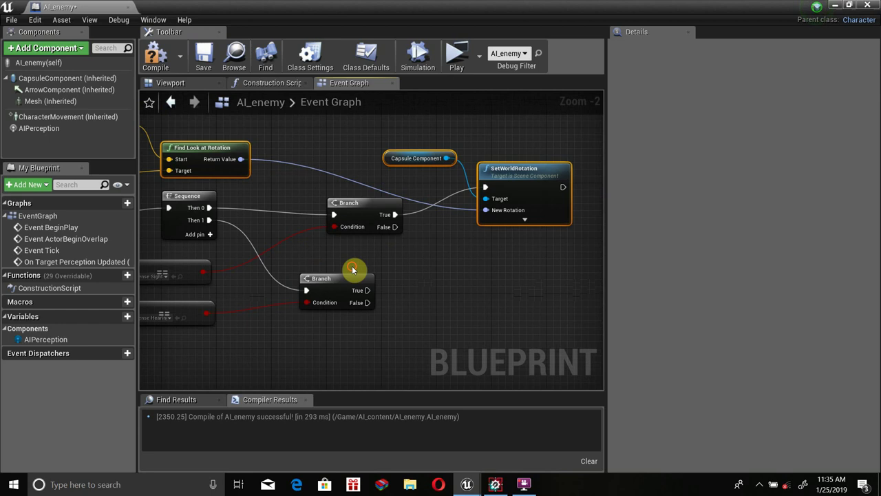
Step: Add a Jump node on the hearing Branch's True output, placed beside the Branch
click(352, 269)
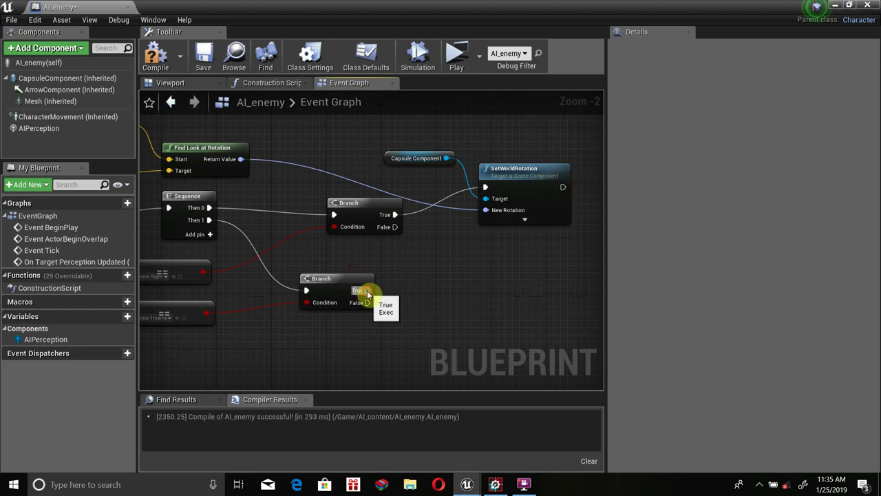
drag(367, 290, 484, 309)
text(jump)
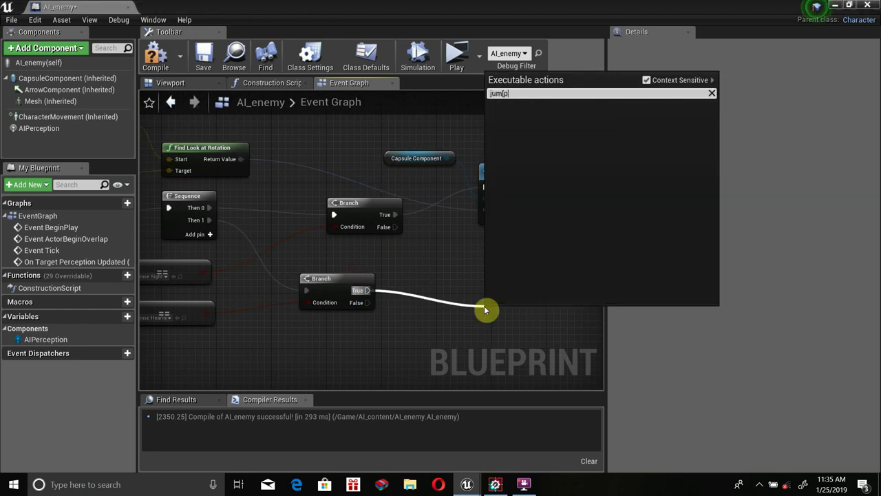
key(BackSpace)
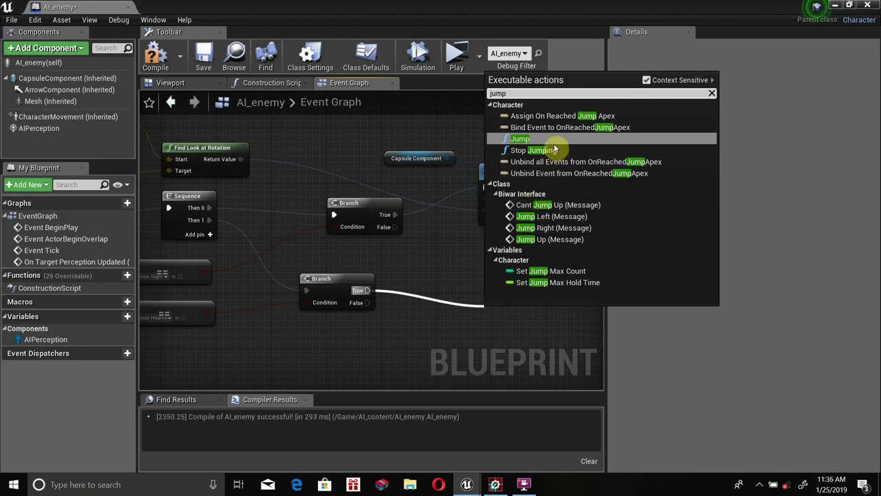
click(552, 141)
key(Return)
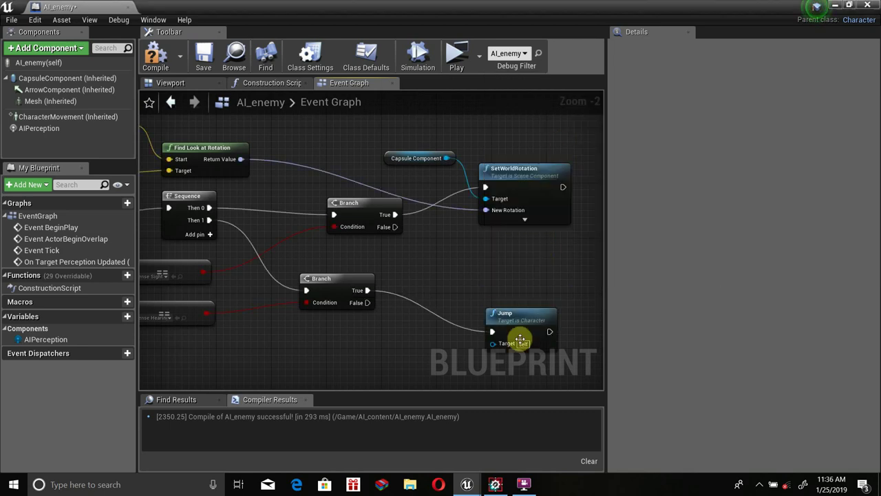
drag(515, 338, 521, 293)
Step: Compile AI_enemy and review the Branch, SetWorldRotation and Jump nodes
click(156, 55)
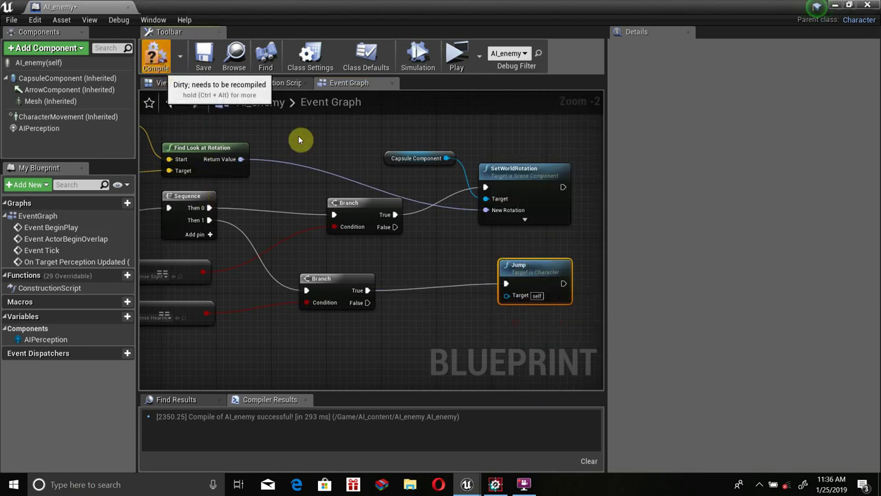
right_drag(324, 261, 378, 291)
scroll(377, 292, up, 2)
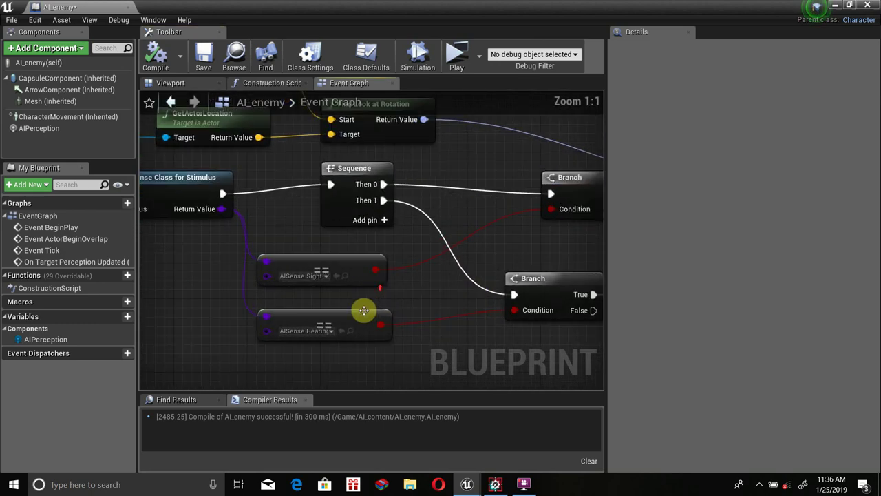
right_drag(368, 327, 207, 327)
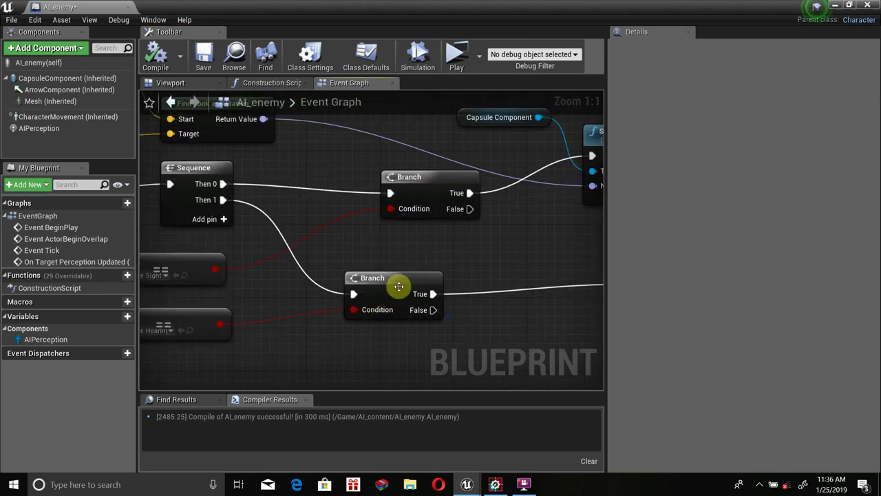
right_drag(403, 322, 229, 327)
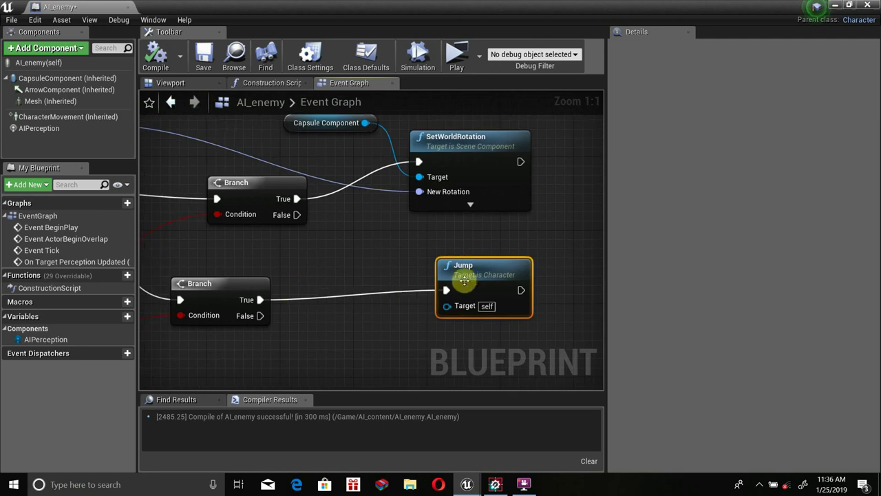
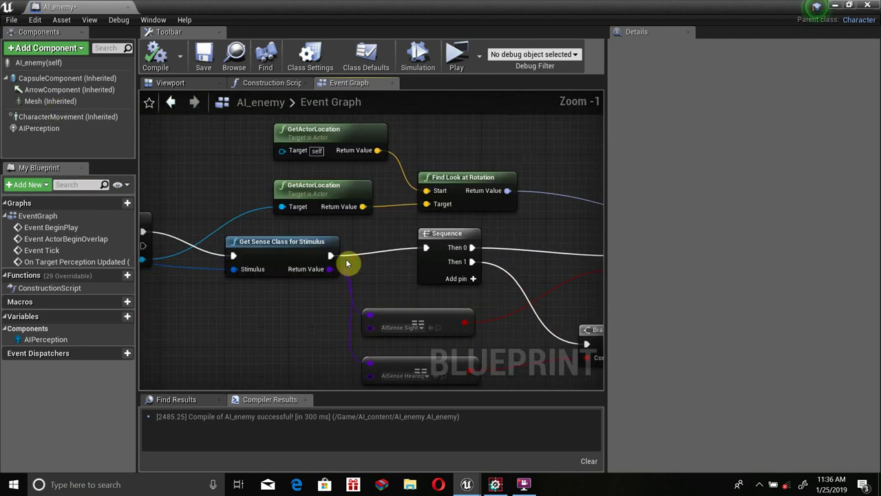
Step: Pan the Event Graph to show the SetWorldRotation and Jump nodes wired from the Branch True outputs
mouse_move(467, 241)
right_down()
mouse_move(407, 305)
mouse_move(543, 261)
mouse_move(513, 297)
mouse_move(503, 271)
mouse_move(450, 271)
right_up()
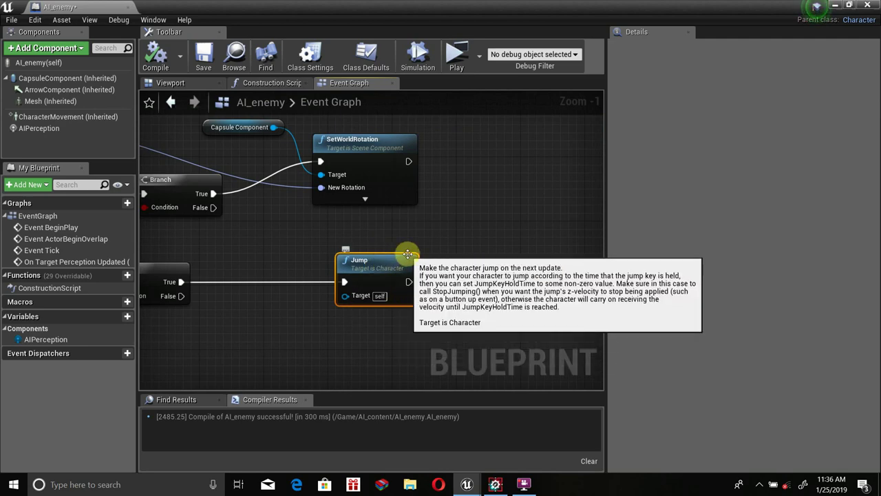
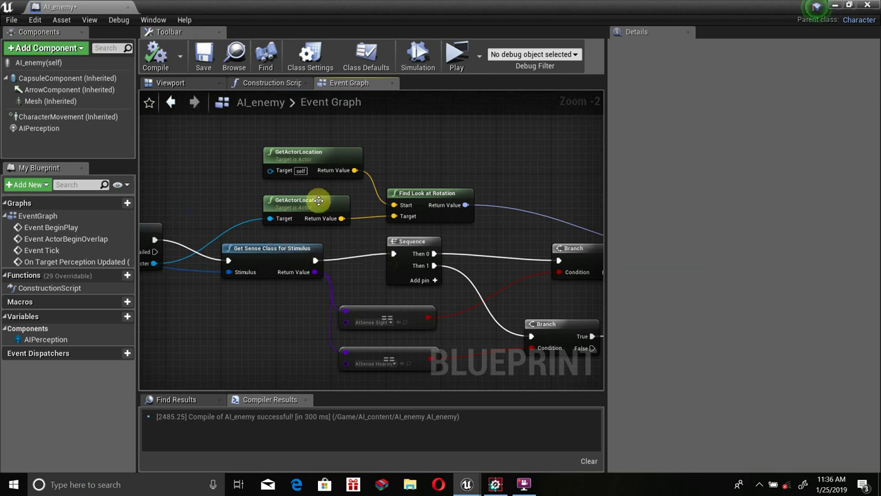
Step: Review the look-at rotation chain in AI_enemy's Event Graph and compile the blueprint
right_drag(453, 245, 233, 193)
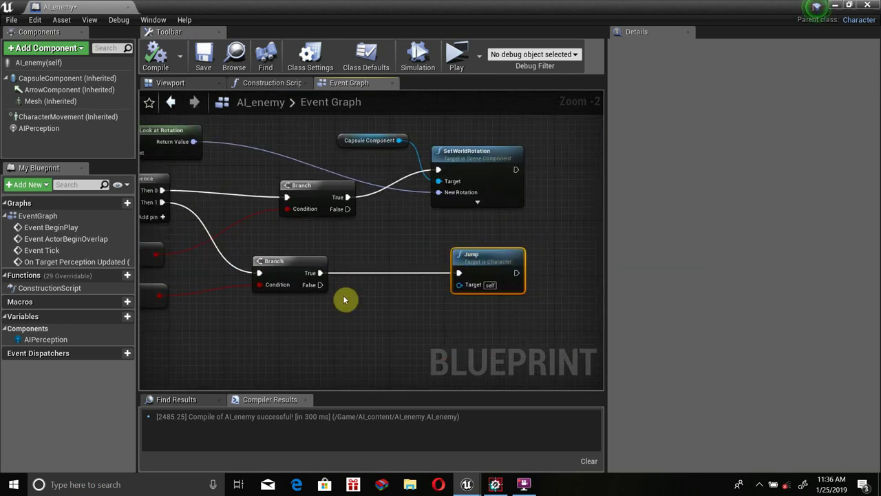
right_drag(368, 240, 411, 260)
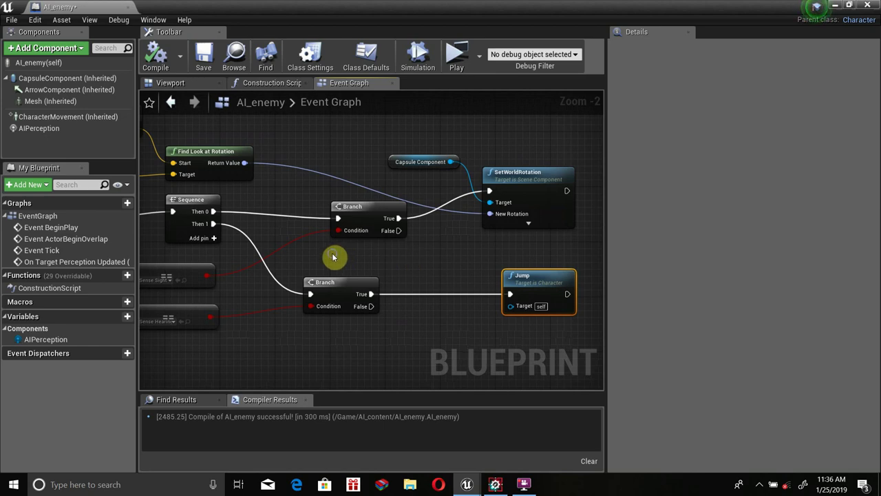
right_drag(333, 257, 427, 250)
scroll(427, 249, down, 1)
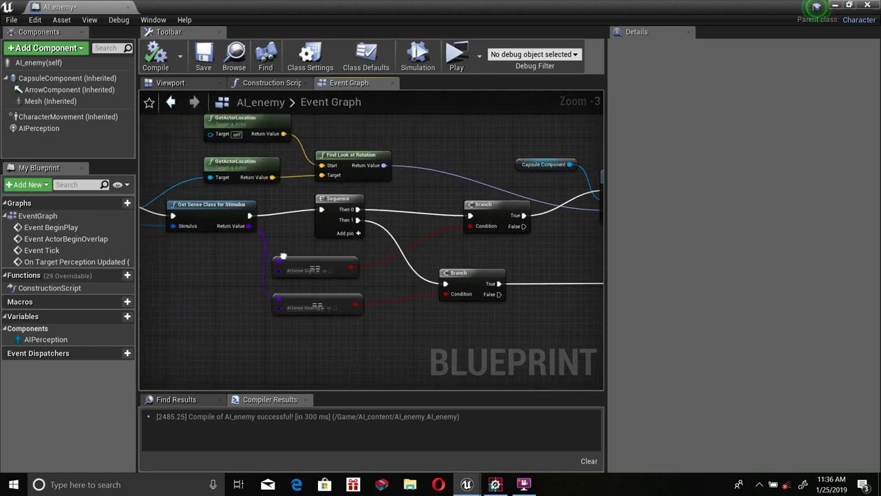
scroll(392, 252, up, 1)
scroll(392, 255, up, 2)
scroll(403, 272, down, 1)
scroll(389, 274, up, 1)
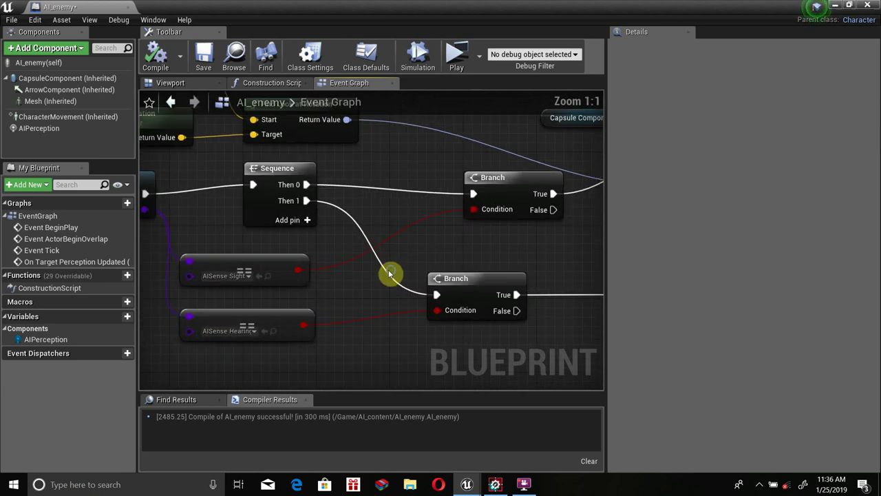
scroll(389, 274, down, 5)
scroll(330, 265, up, 5)
right_drag(330, 266, 466, 242)
scroll(466, 242, down, 4)
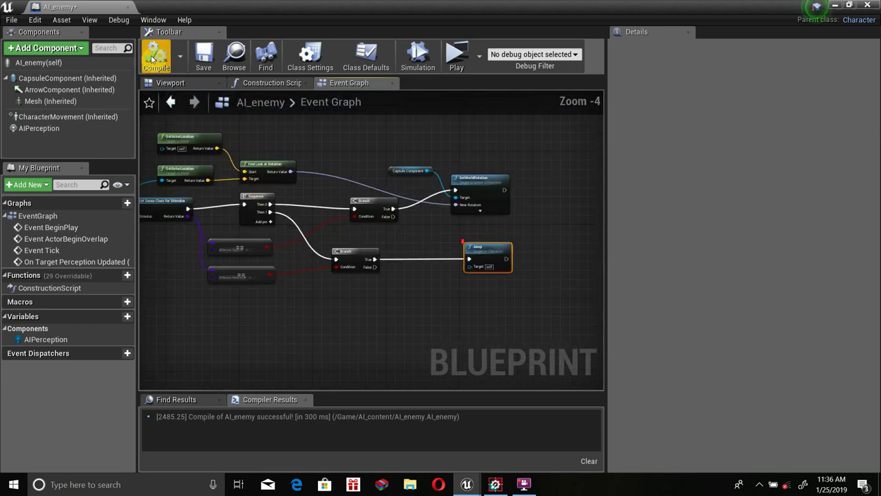
click(153, 59)
Step: Find the player character's blueprint with Browse to Asset and open ThirdPersonCharacter
right_drag(276, 168, 390, 205)
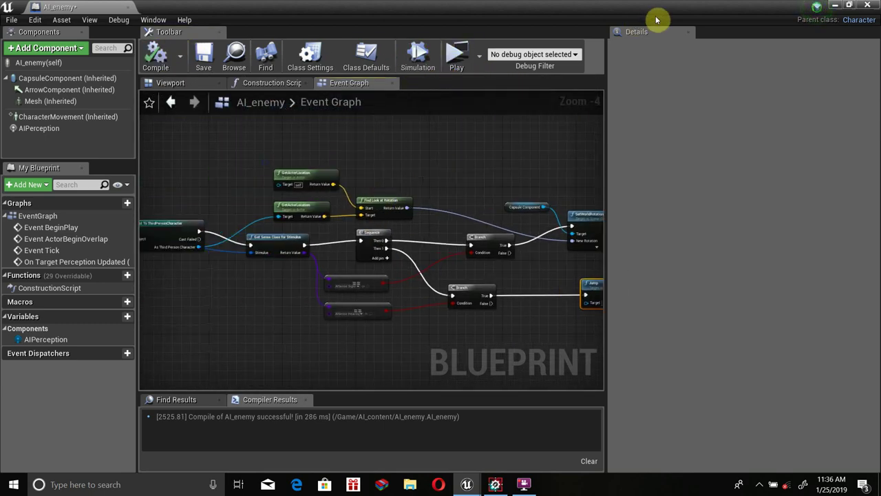
click(833, 8)
right_drag(466, 236, 475, 237)
drag(465, 227, 452, 226)
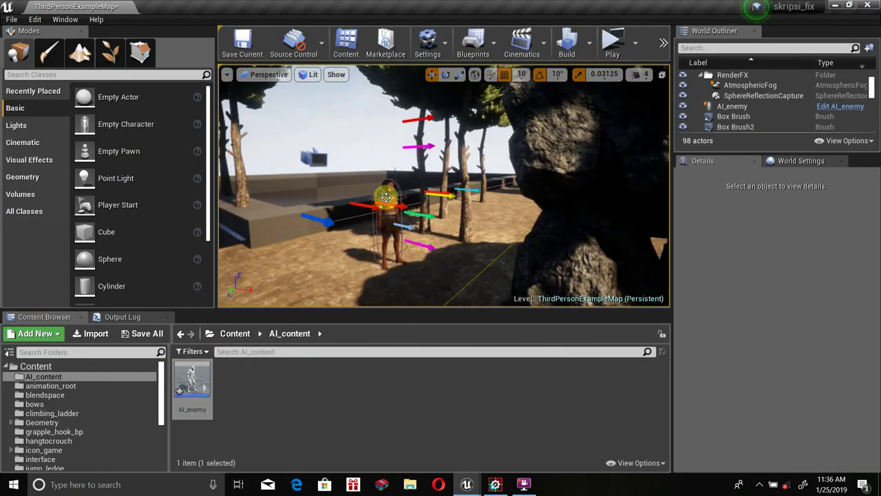
click(386, 197)
right_click(494, 207)
click(530, 34)
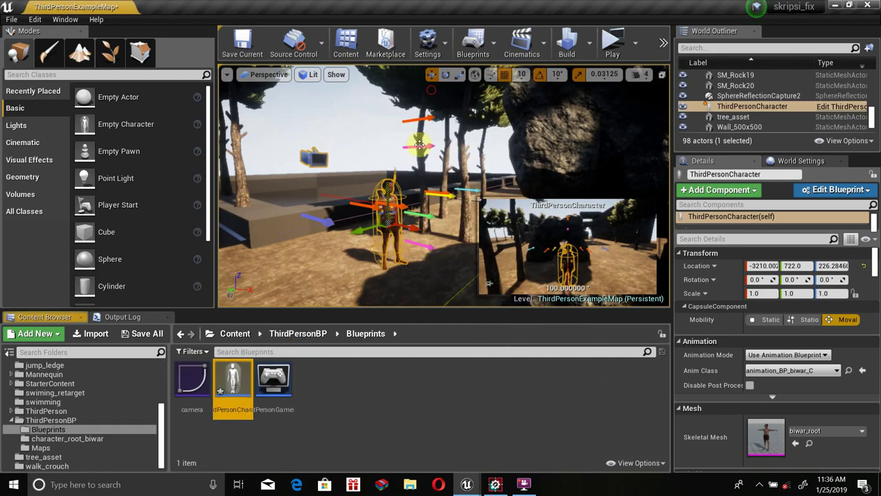
double_click(233, 410)
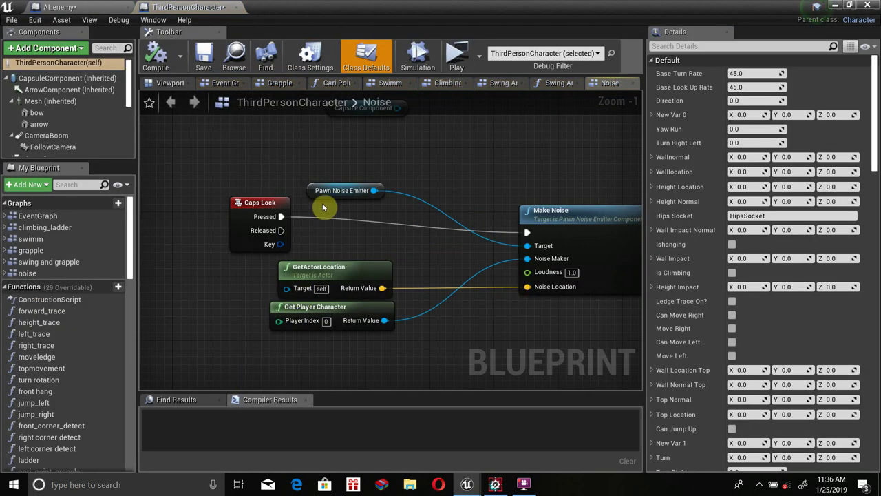
scroll(8, 121, down, 10)
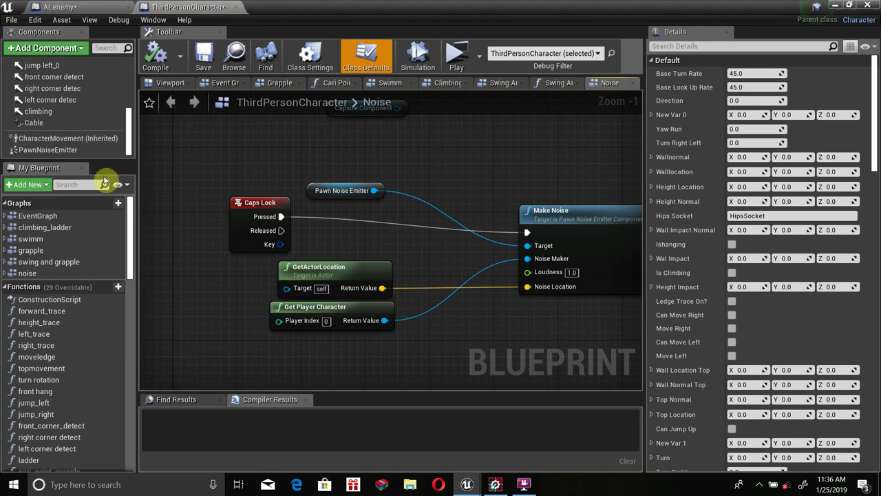
click(71, 151)
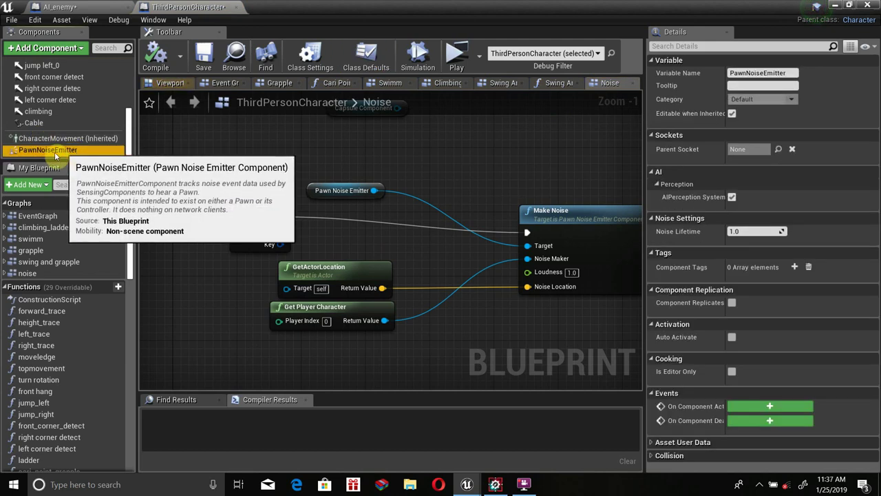
click(62, 48)
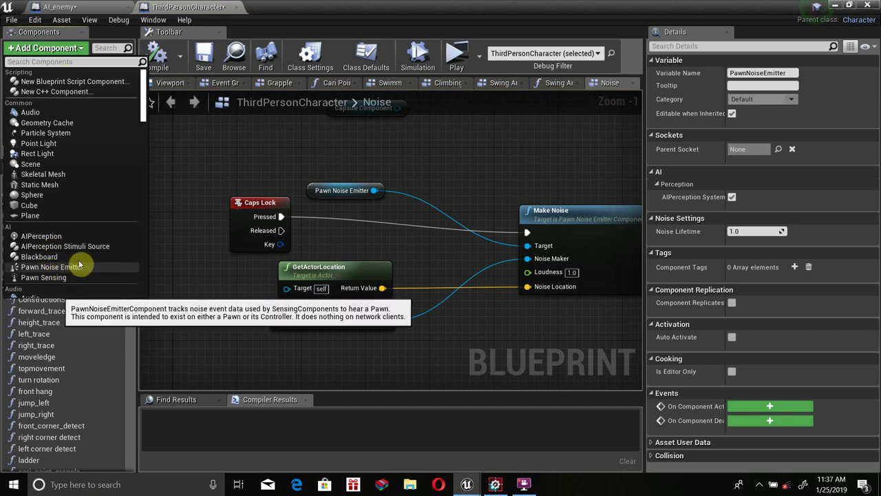
click(173, 181)
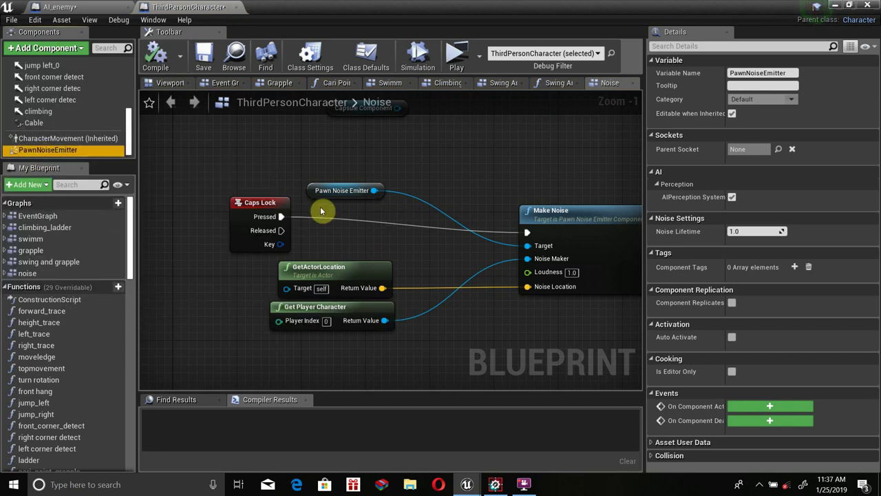
drag(261, 202, 219, 202)
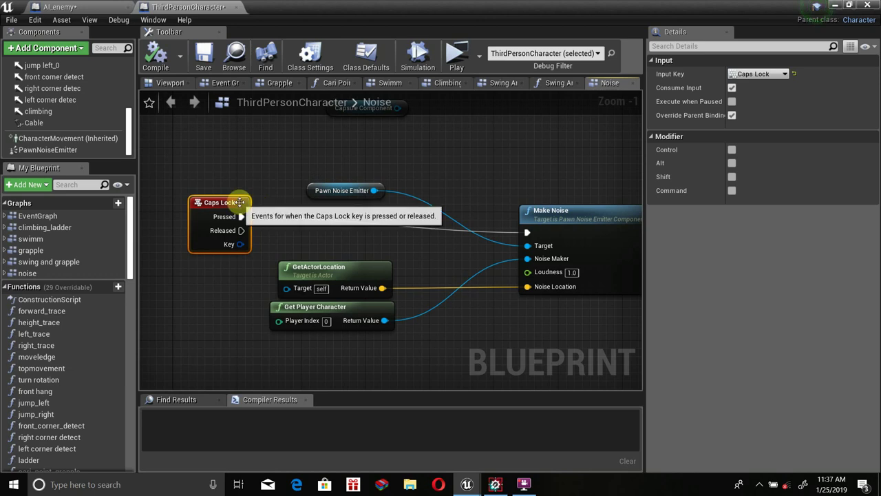
Step: Inspect the Make Noise, GetActorLocation and Get Player Character nodes in the Noise graph
right_drag(557, 214, 378, 200)
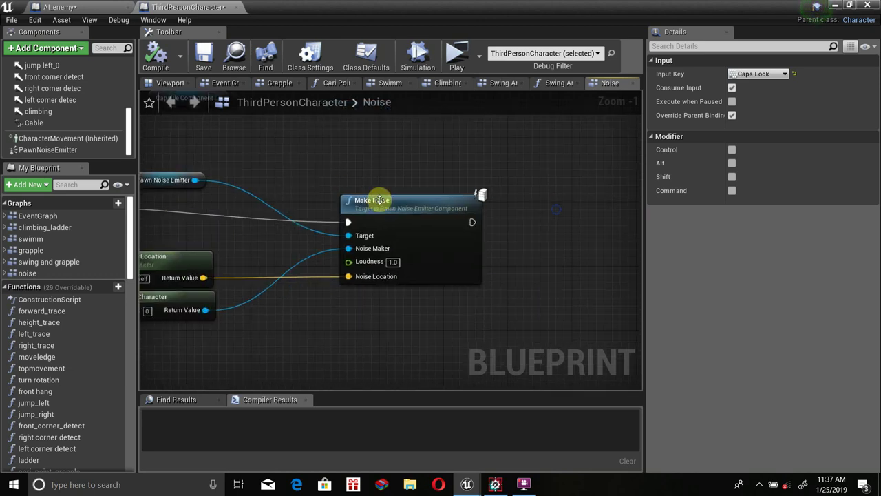
click(419, 185)
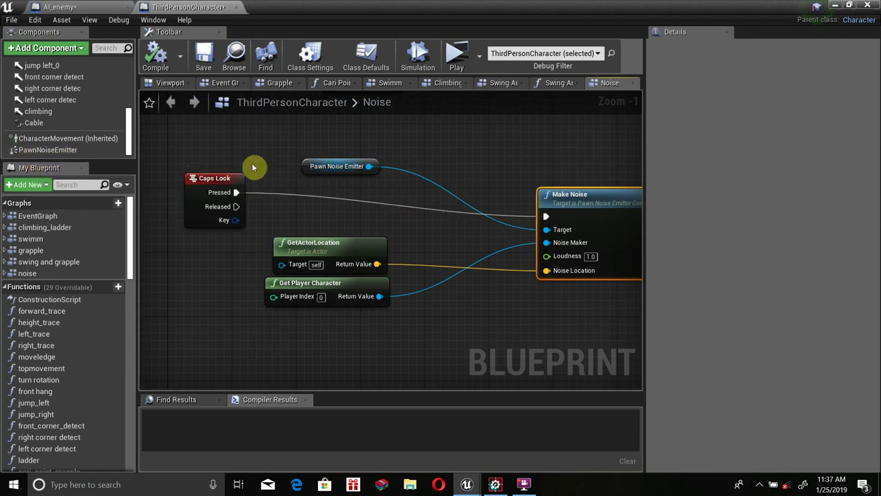
click(374, 250)
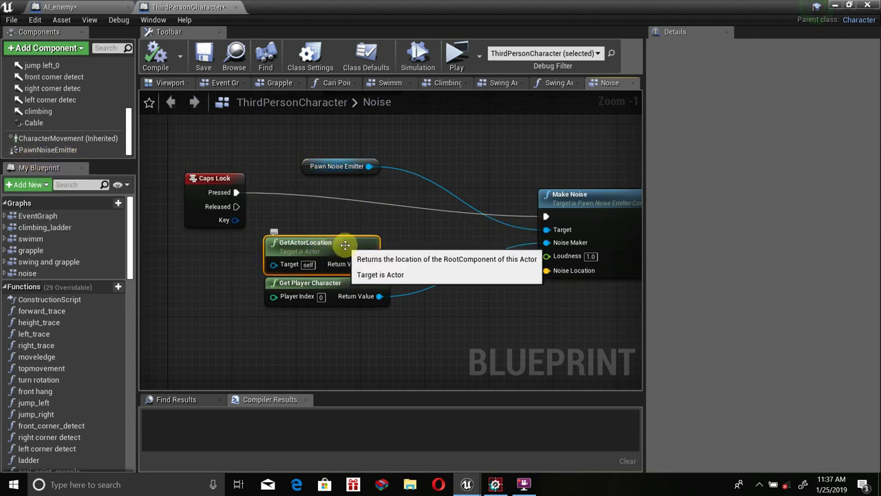
right_drag(374, 250, 261, 248)
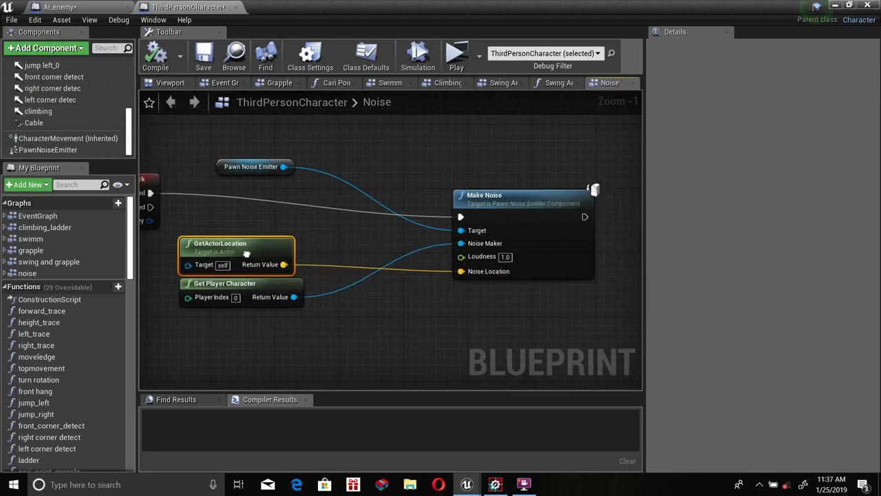
right_drag(260, 282, 329, 240)
drag(329, 240, 328, 248)
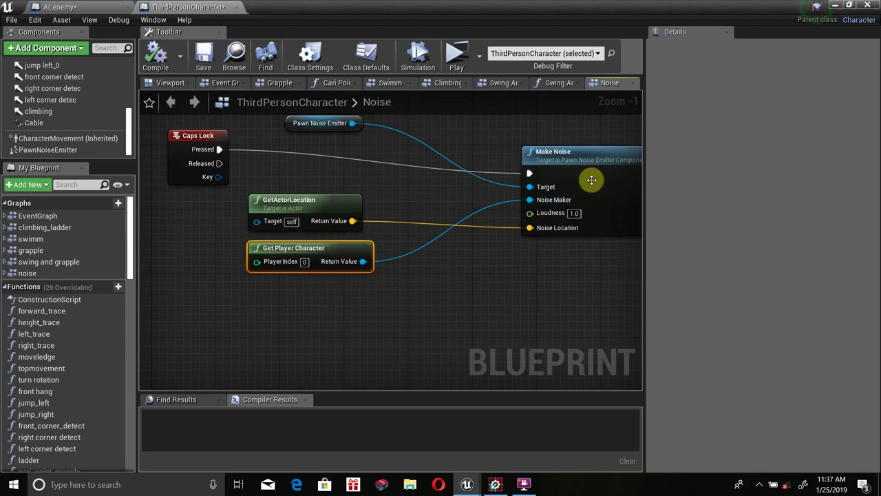
Step: Feed a Self reference into Make Noise's Noise Maker pin and return to the level editor
drag(530, 200, 376, 187)
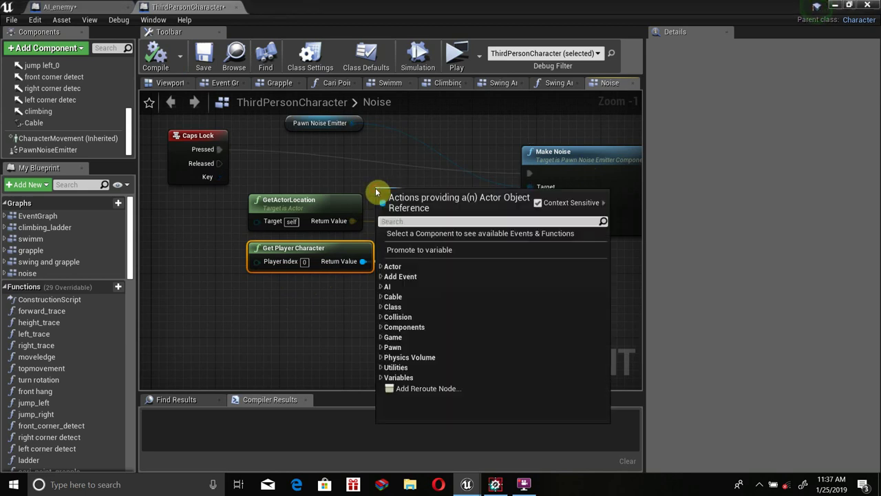
text(self)
key(Return)
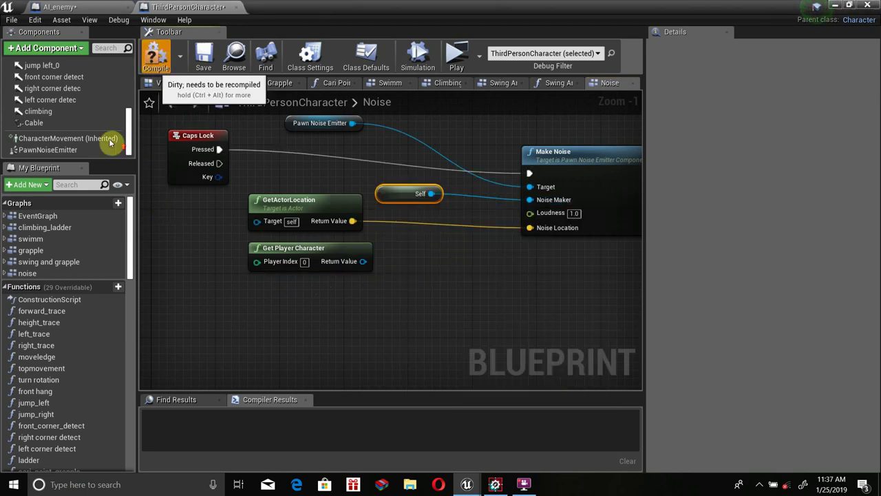
scroll(118, 108, up, 3)
scroll(112, 118, up, 3)
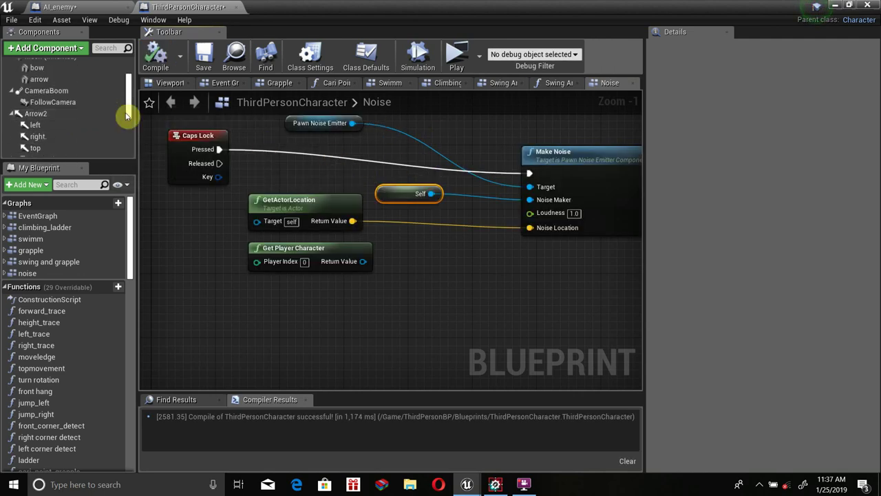
click(835, 6)
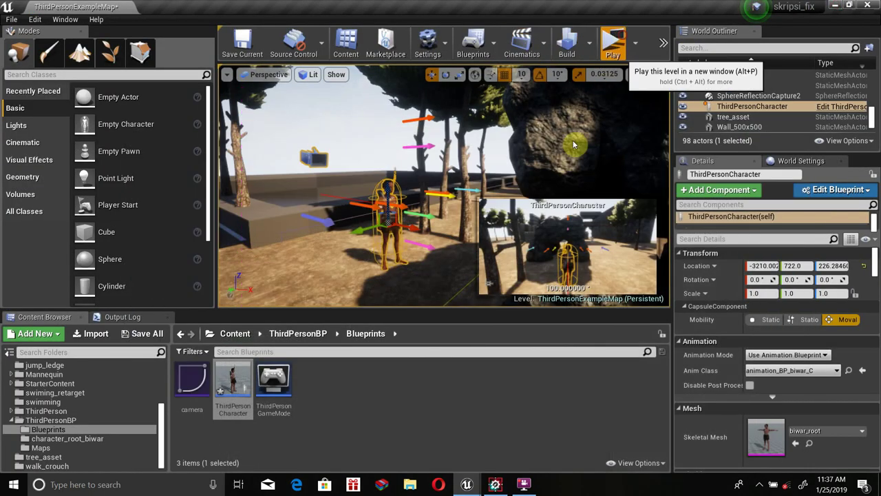
Step: Test-play the level, then locate the AI_enemy actor's blueprint via Browse to Asset and open it
click(613, 43)
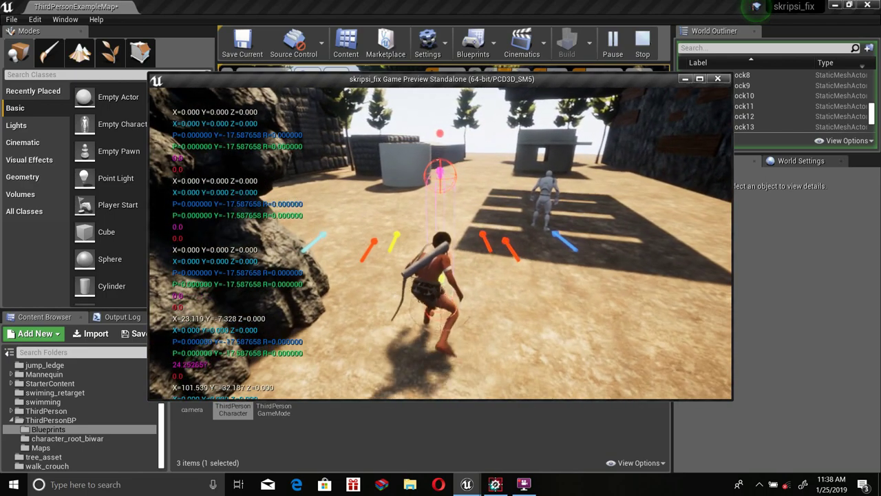
key(Escape)
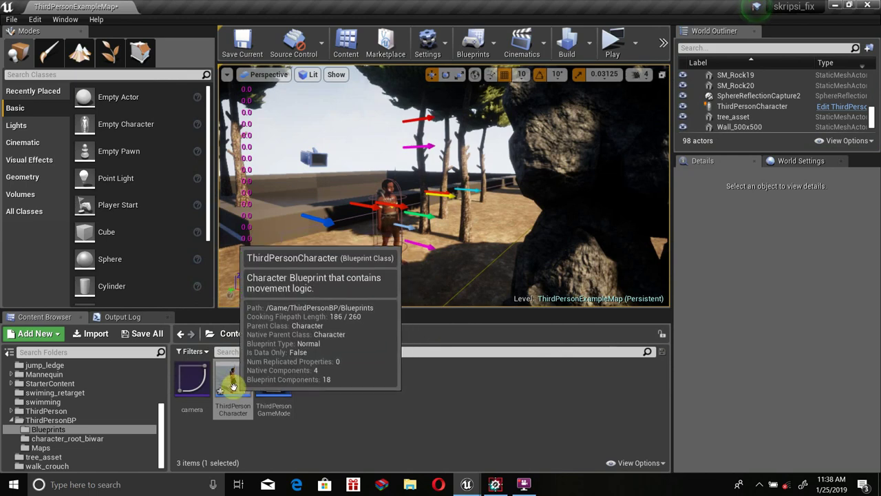
drag(575, 141, 414, 224)
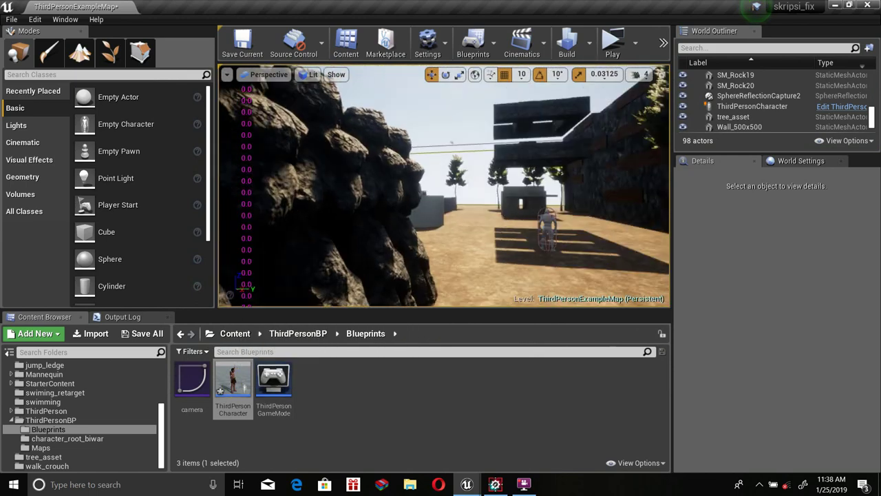
click(490, 185)
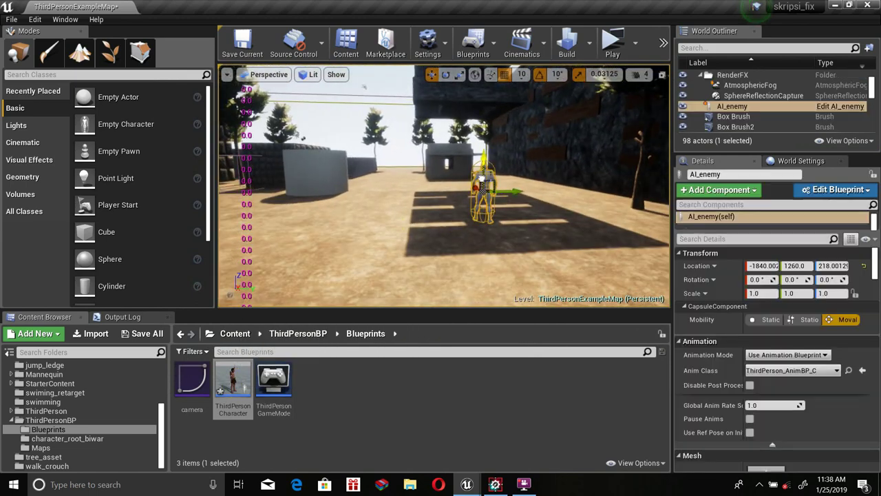
right_click(490, 186)
click(526, 92)
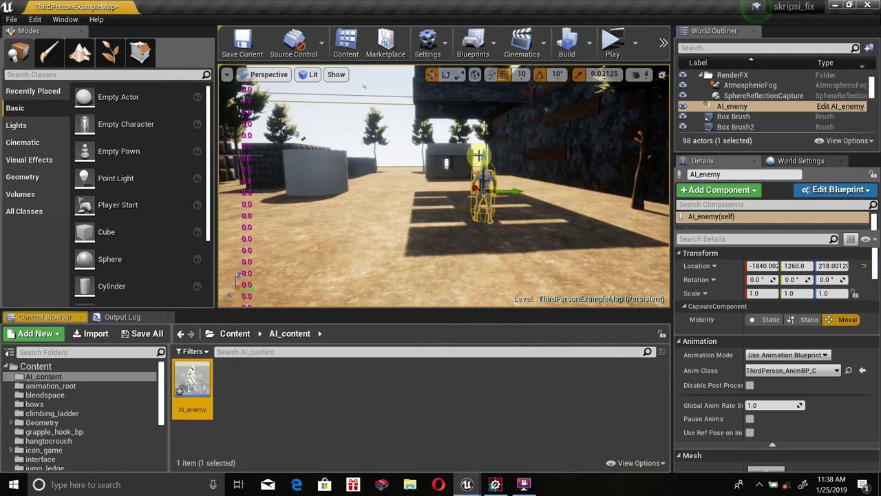
double_click(192, 380)
Step: Place the copied GetActorLocation, Find Look at Rotation and SetWorldRotation nodes in open space
scroll(327, 252, up, 2)
scroll(324, 208, up, 2)
scroll(324, 208, down, 2)
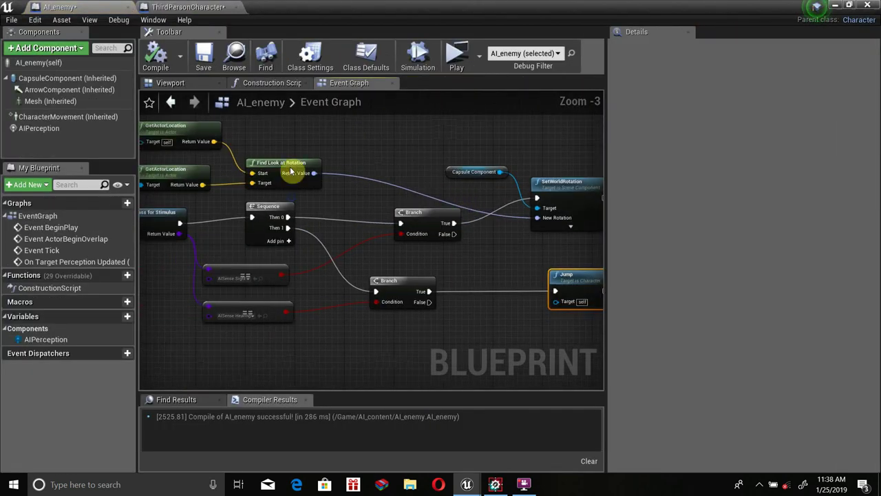
scroll(248, 157, up, 2)
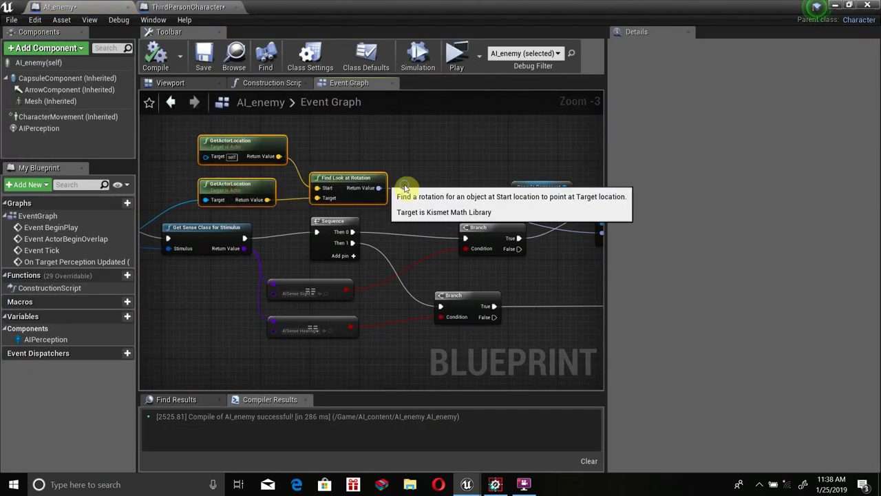
right_drag(457, 187, 282, 171)
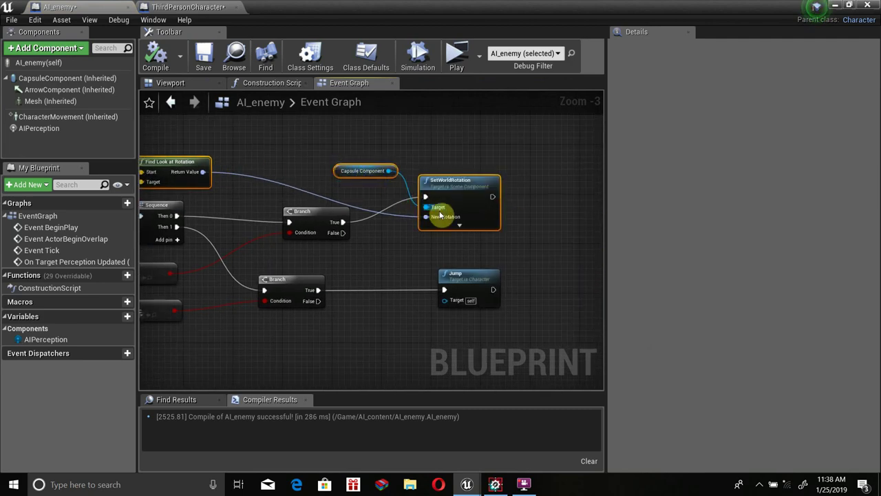
scroll(440, 211, down, 2)
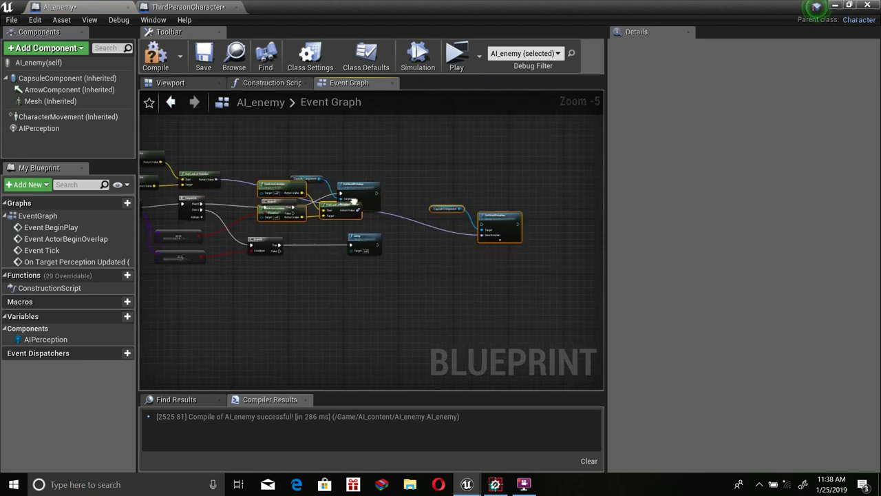
mouse_move(439, 212)
mouse_down()
mouse_move(488, 308)
mouse_move(464, 221)
mouse_up()
Step: Wire Jump's output into the new SetWorldRotation and compile AI_enemy
scroll(454, 227, up, 3)
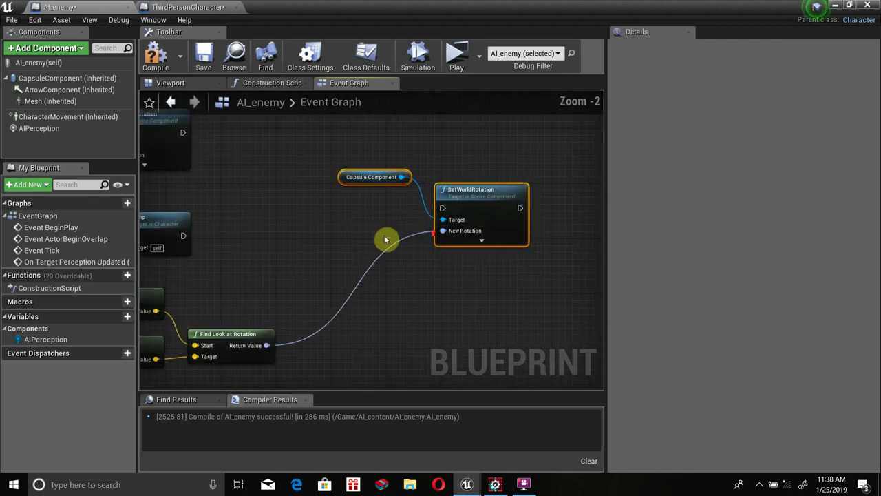
right_drag(254, 237, 385, 234)
drag(569, 196, 493, 195)
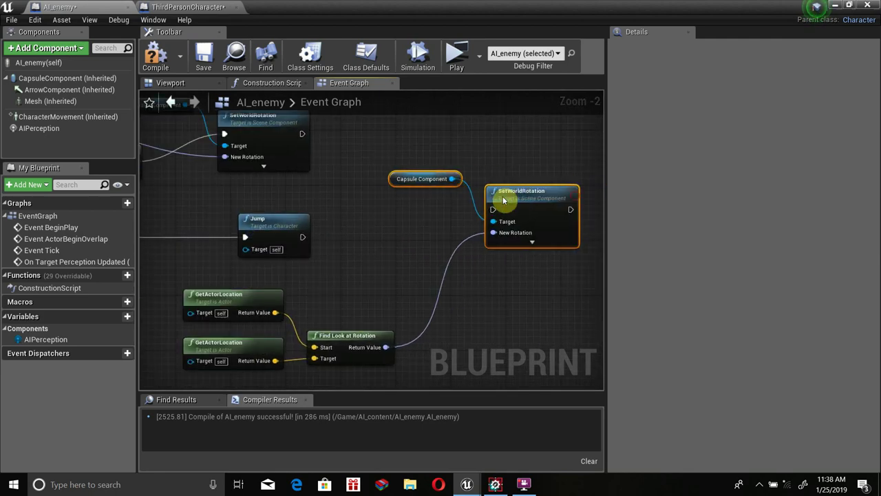
drag(302, 236, 488, 212)
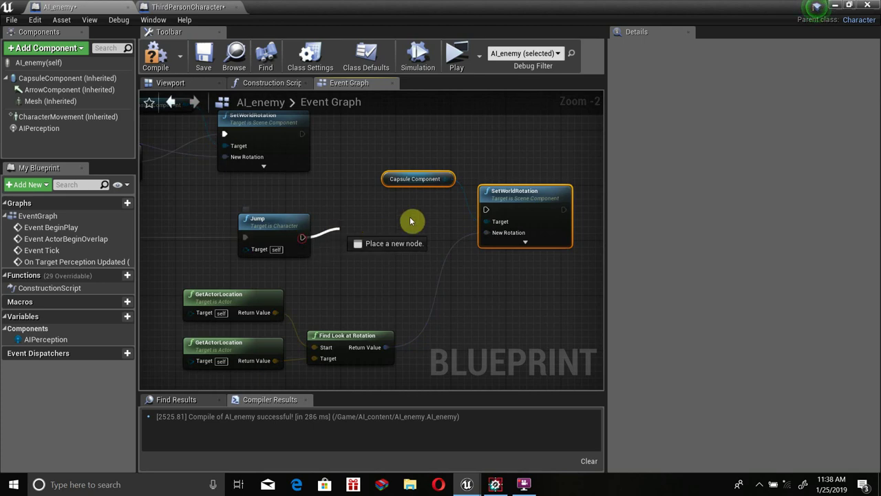
click(279, 218)
mouse_move(223, 207)
right_down()
mouse_move(345, 207)
mouse_move(199, 241)
right_up()
scroll(345, 205, down, 1)
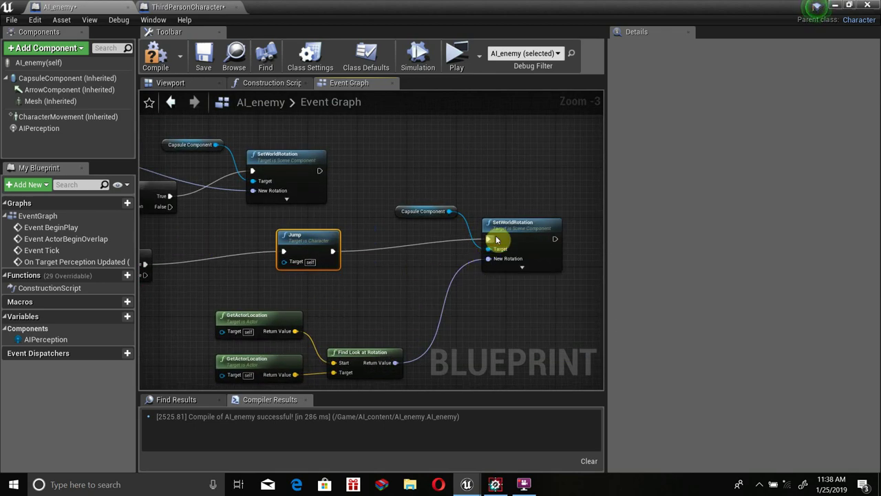
right_drag(376, 343, 429, 246)
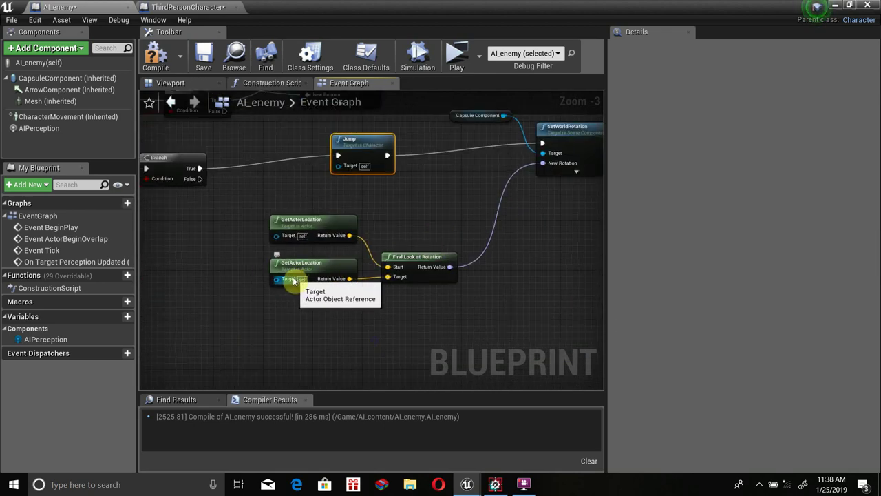
click(155, 54)
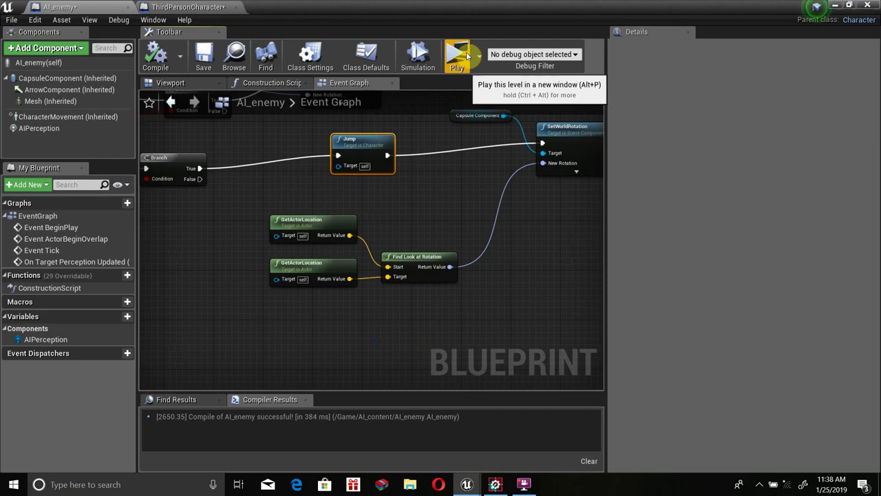
click(465, 79)
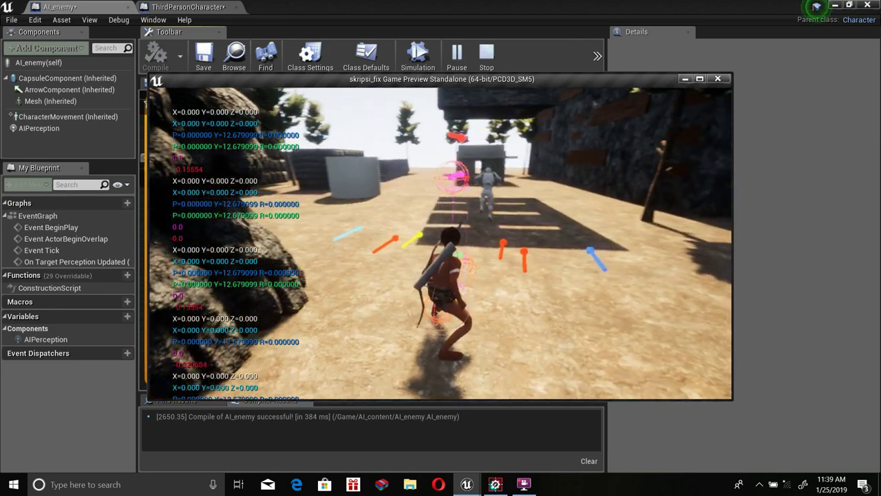
key(Escape)
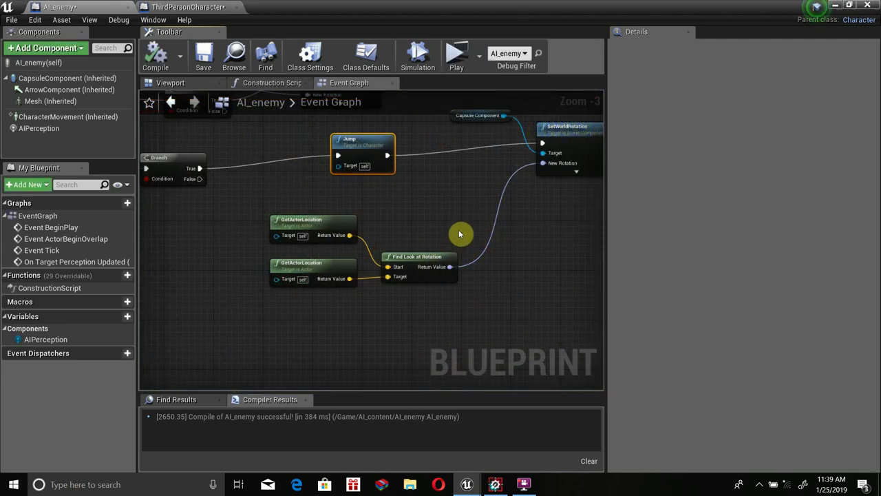
Step: Move the Jump node down and connect the lower Branch's True pin straight to the second SetWorldRotation
right_drag(459, 232, 558, 312)
right_drag(468, 251, 329, 259)
scroll(329, 259, down, 1)
scroll(332, 265, up, 2)
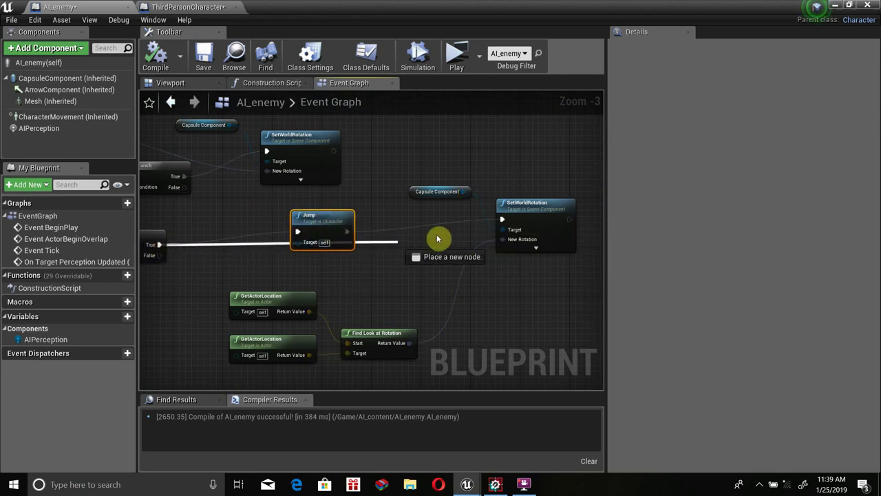
drag(437, 239, 501, 219)
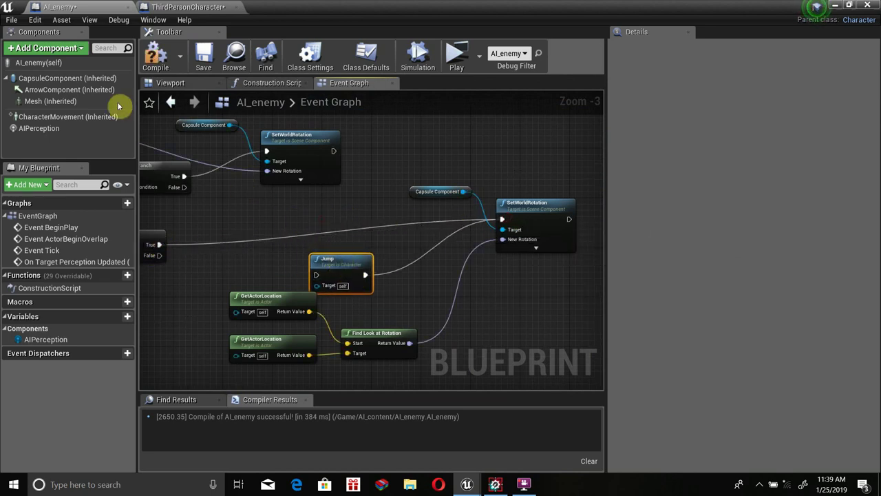
Step: Compile AI_enemy, then play-test by running the player toward the enemy with W and exit
click(152, 59)
click(457, 56)
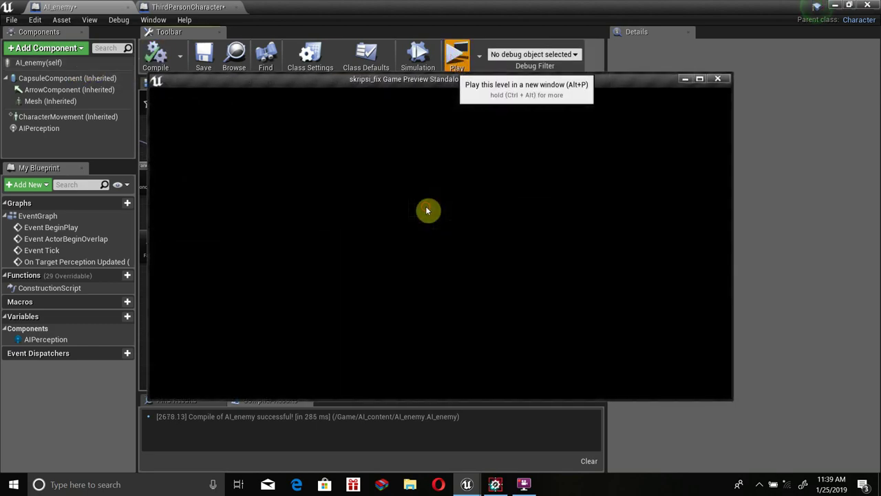
key(w)
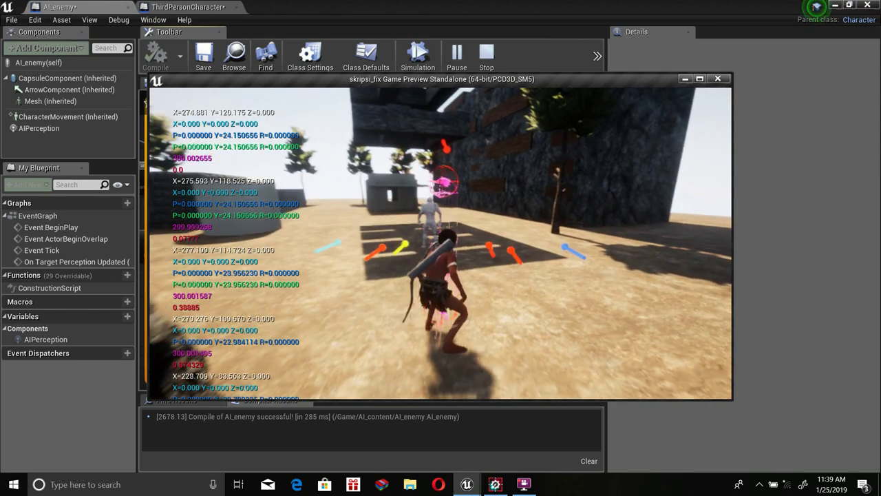
key(Escape)
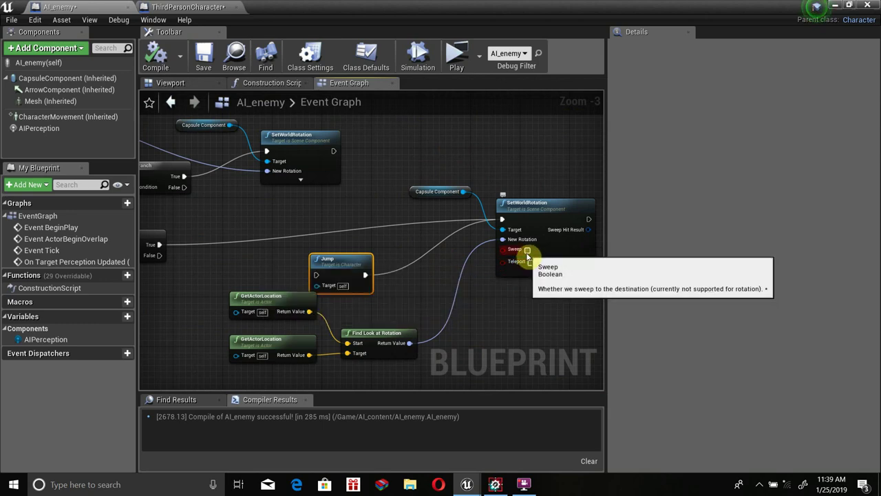
Step: Reconnect the lower Branch's True output to the Jump node
mouse_move(288, 218)
right_down()
mouse_move(527, 221)
mouse_move(238, 197)
right_up()
right_drag(276, 236, 456, 237)
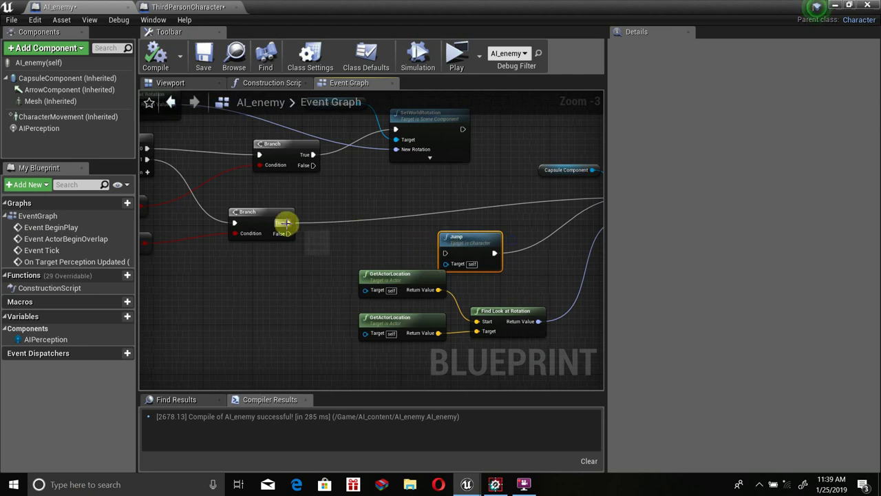
drag(449, 256, 449, 255)
Step: Delete the second SetWorldRotation and Capsule Component nodes, then launch a game preview
mouse_move(472, 245)
right_down()
mouse_move(472, 211)
mouse_move(308, 213)
right_up()
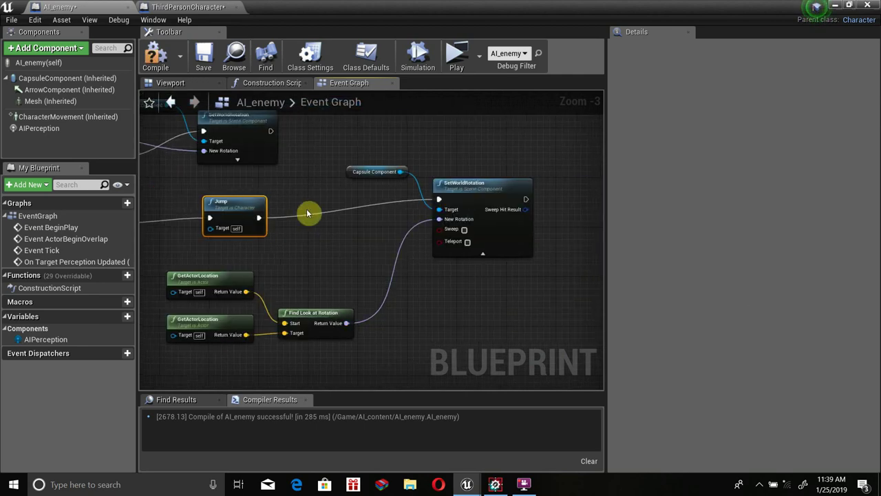
drag(482, 356, 482, 356)
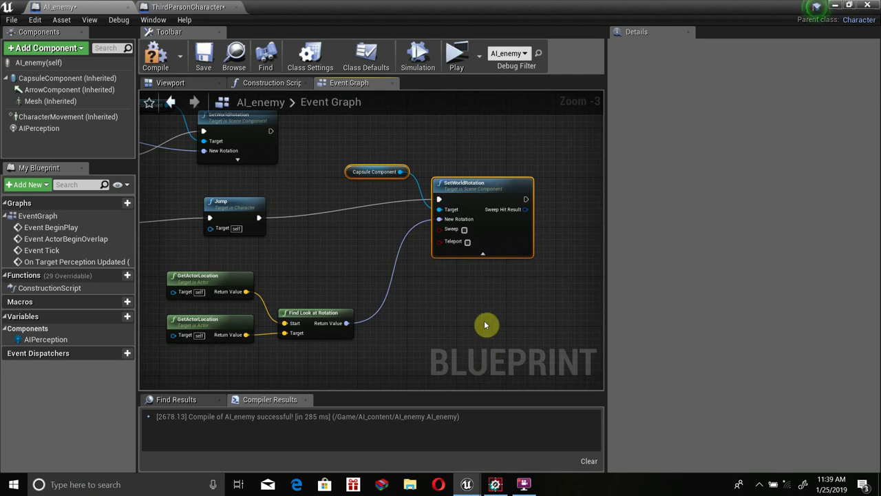
key(Delete)
right_drag(147, 269, 254, 236)
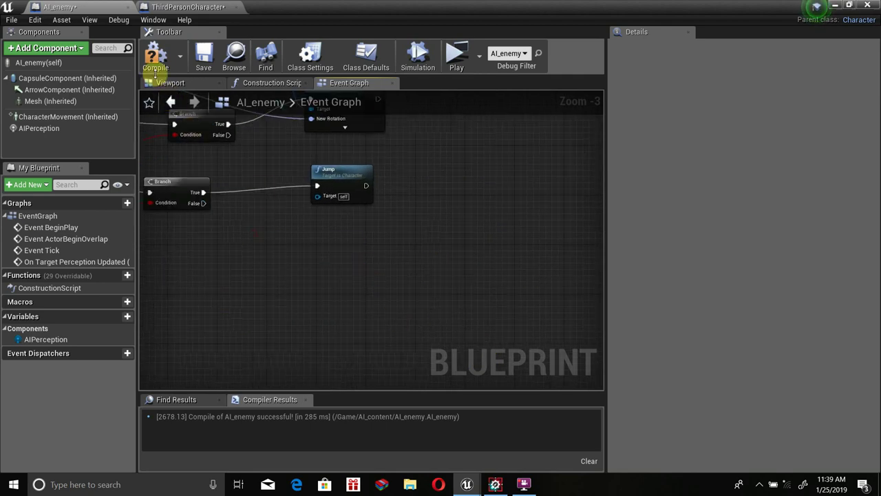
click(461, 62)
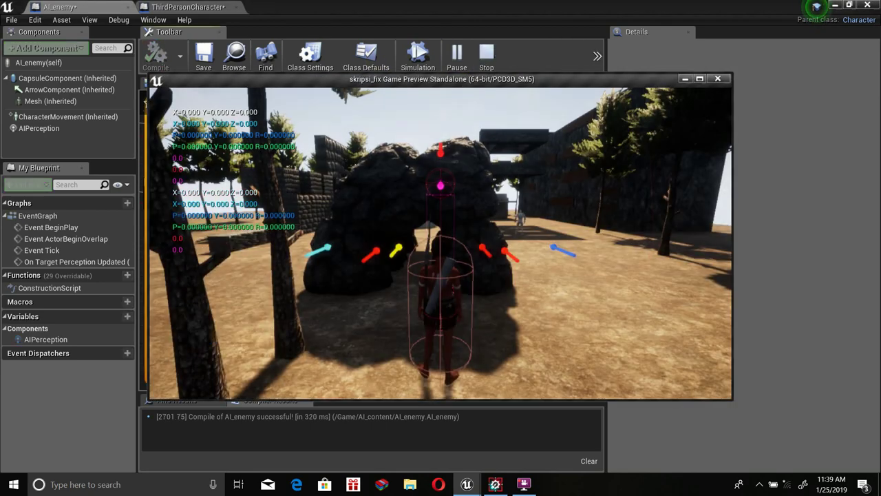
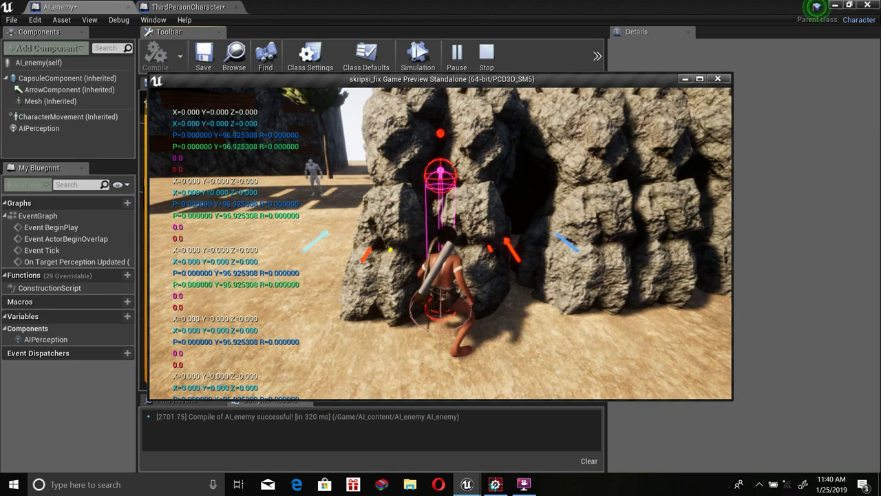
Step: Move the player briefly in the game preview, then stop it to return to the AI_enemy Event Graph
key(a)
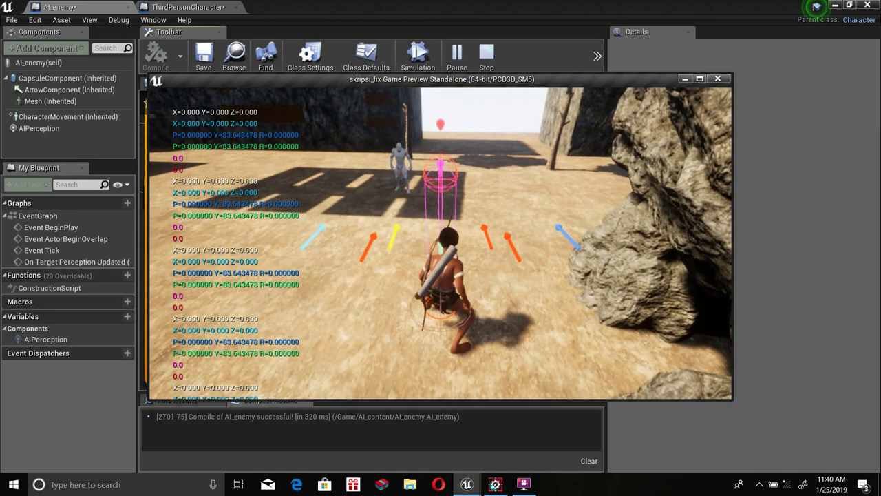
key(Escape)
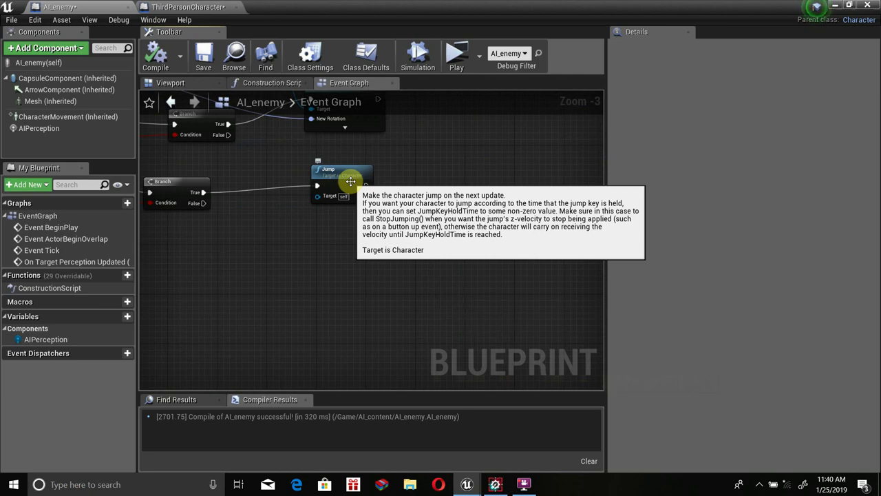
Step: Nudge the Capsule Component node slightly left and down, keeping its SetWorldRotation Target wire
scroll(409, 227, up, 1)
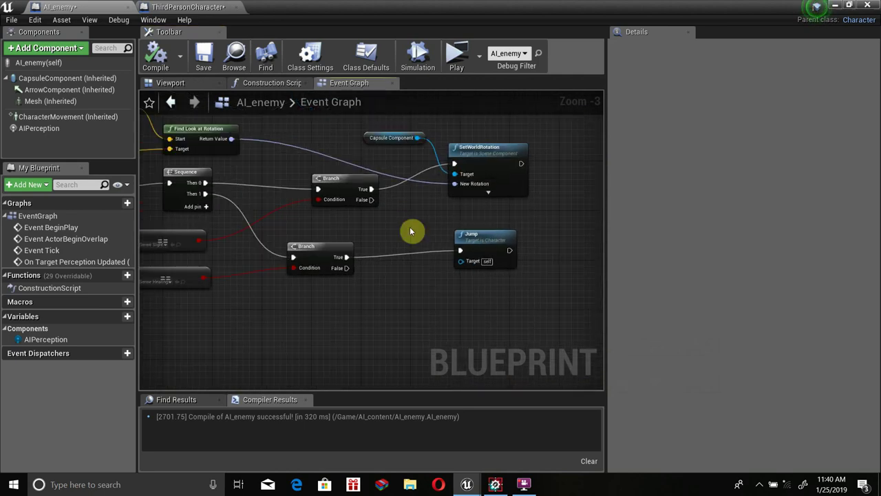
scroll(410, 228, up, 1)
drag(483, 124, 502, 199)
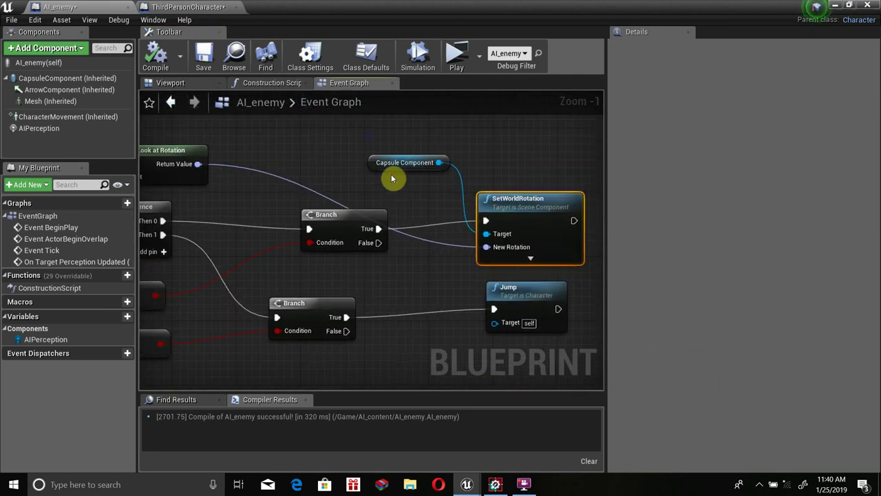
drag(370, 162, 346, 170)
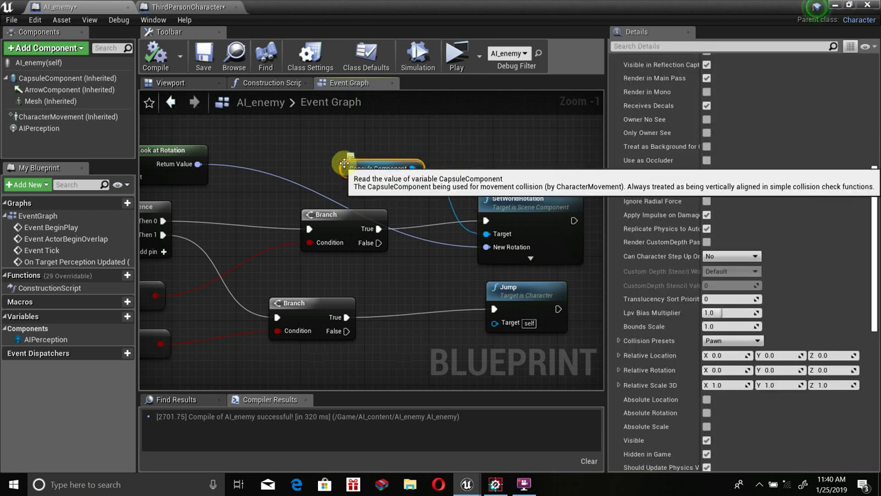
scroll(485, 191, down, 2)
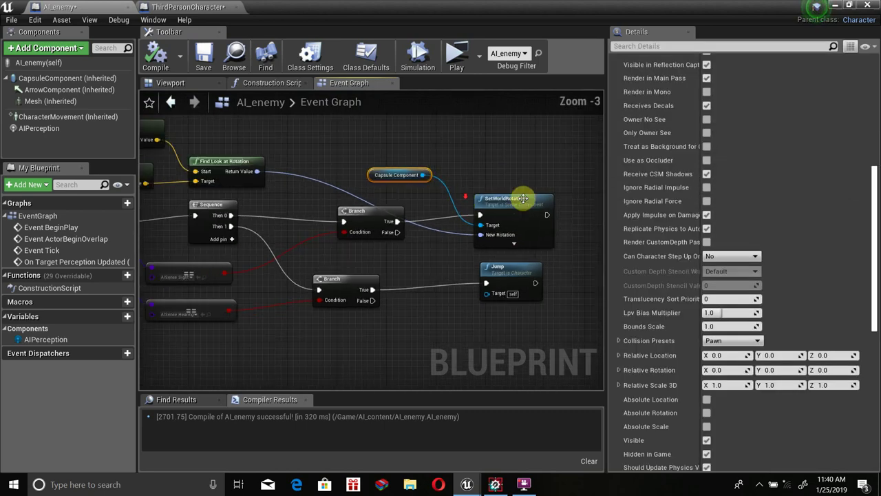
Step: Select the SetWorldRotation and Jump nodes to inspect them, framing the Jump node in view
click(523, 199)
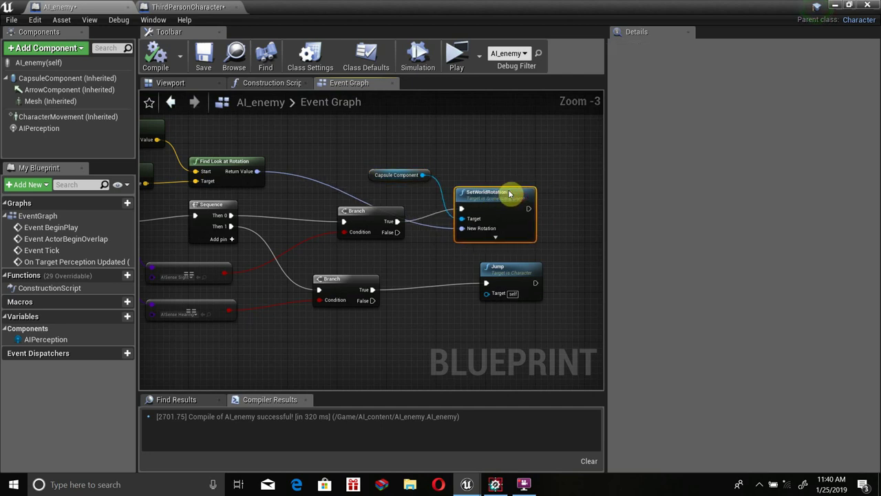
click(521, 273)
right_drag(483, 277, 369, 268)
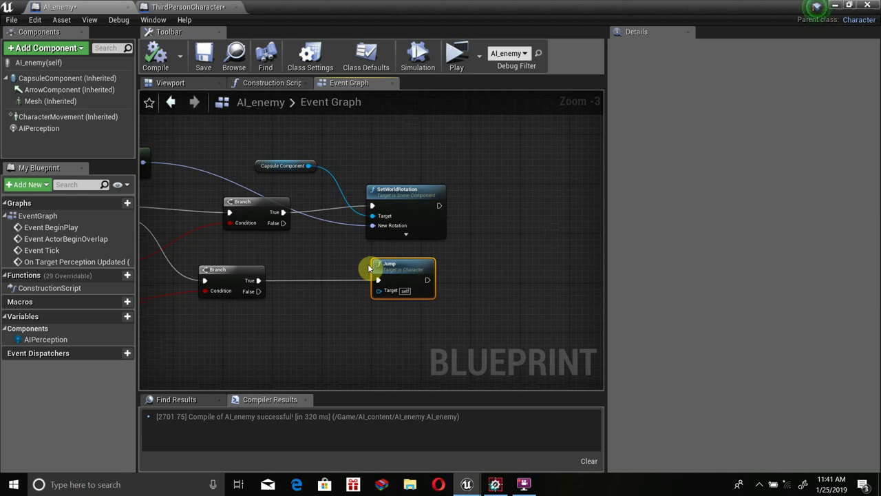
click(497, 484)
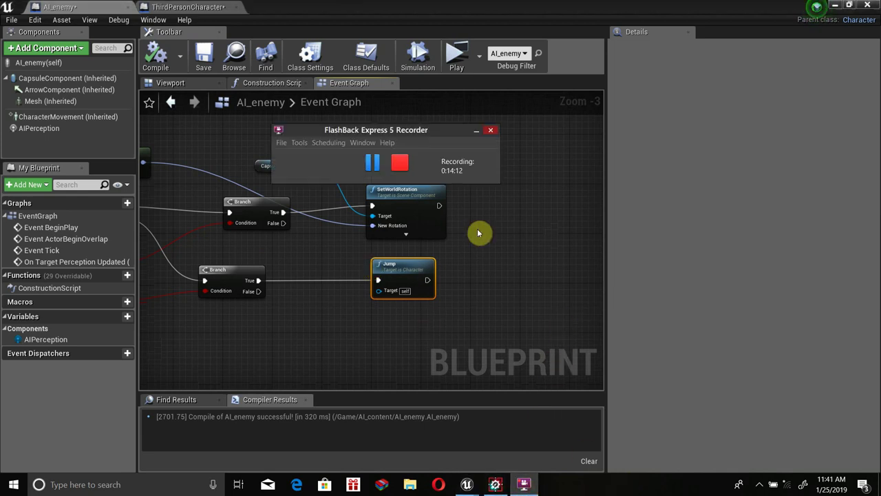